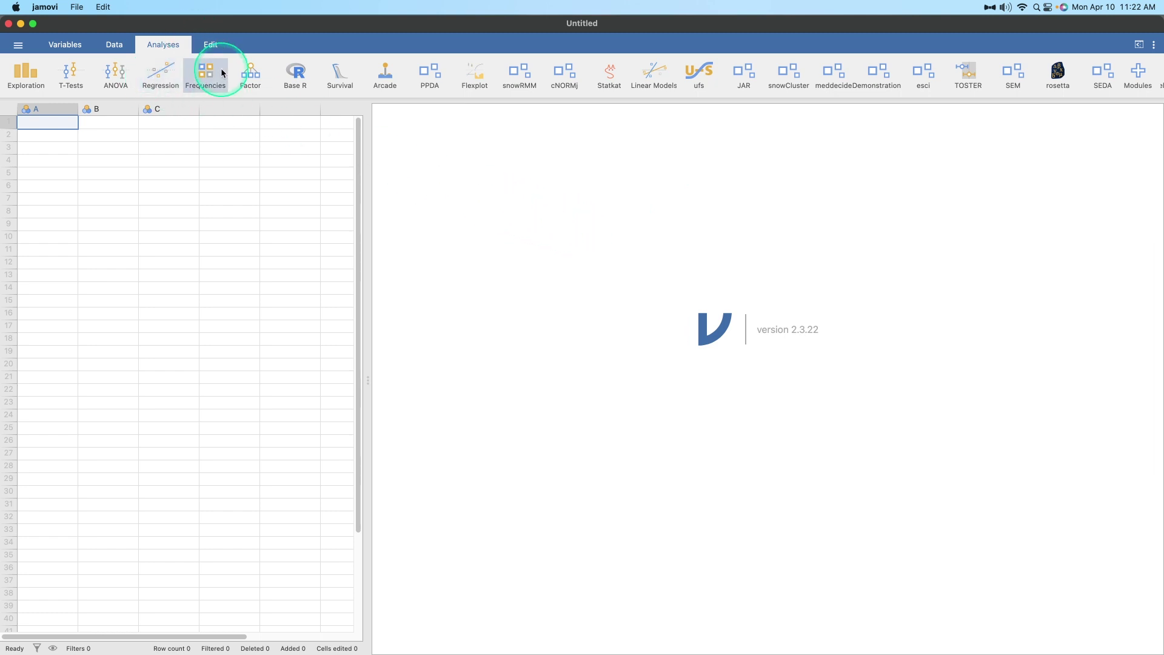
# - Look through the Frequencies and JAR menus and search the available modules for 'jist'
pyautogui.press('alt')
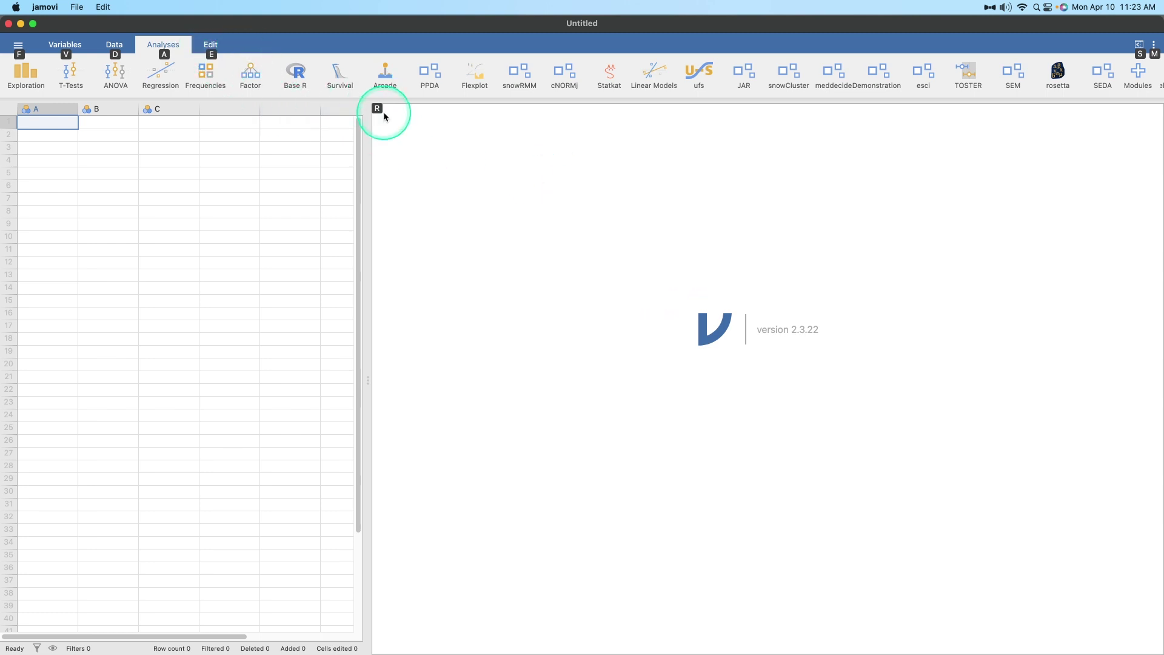
pyautogui.click(210, 72)
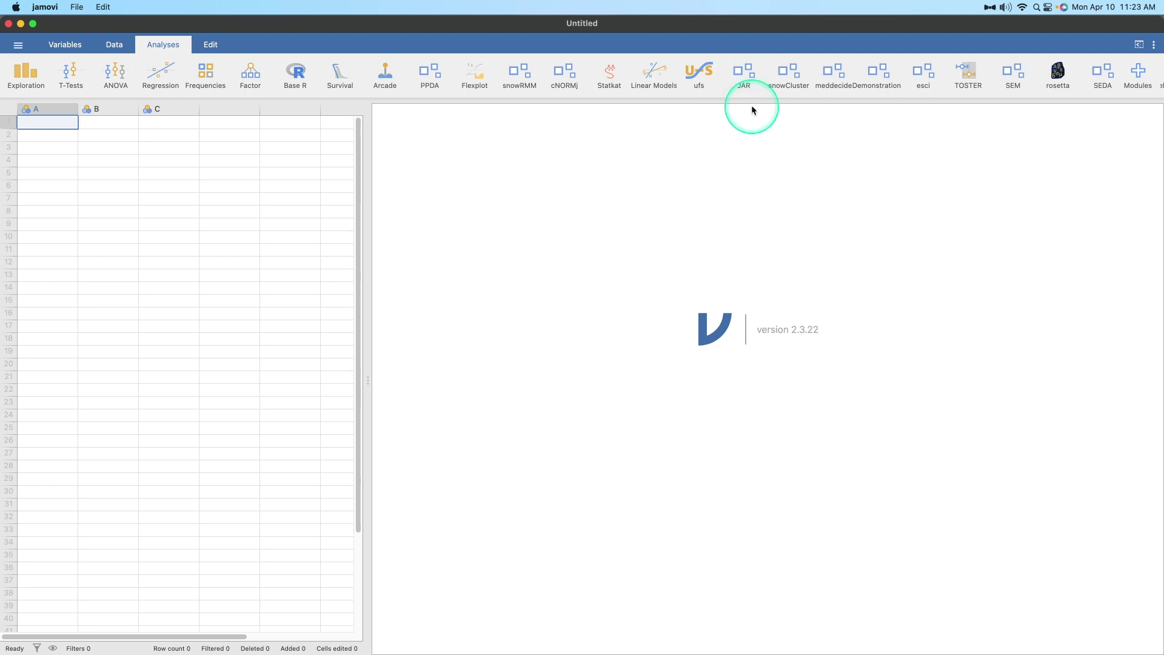
pyautogui.click(1138, 70)
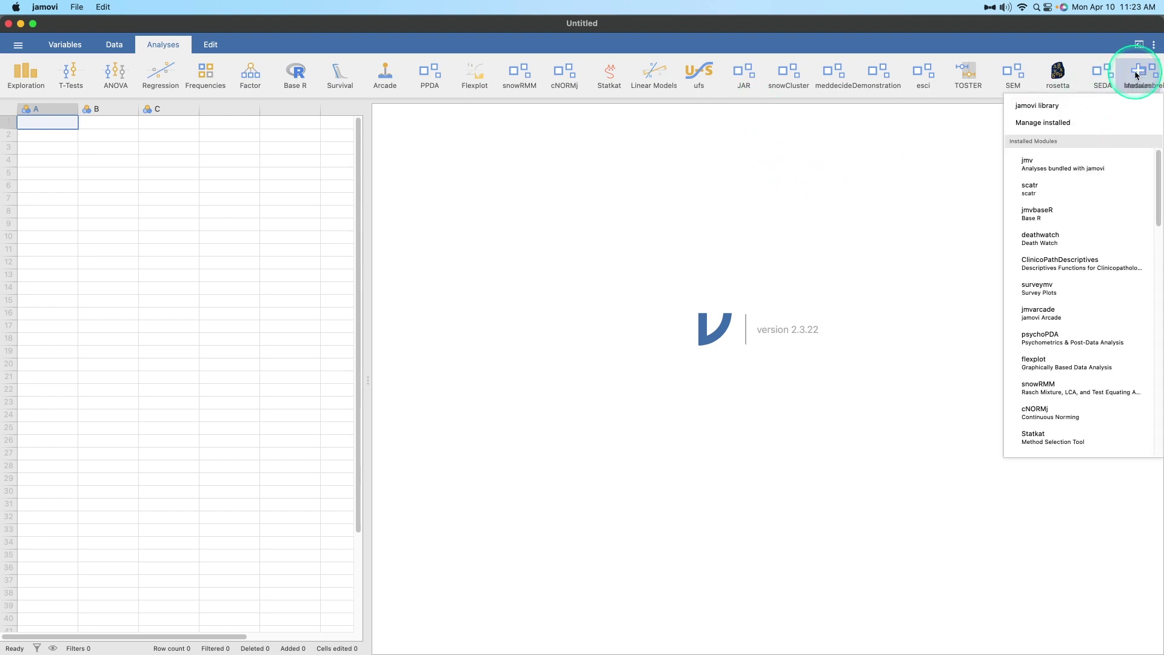
pyautogui.click(1042, 124)
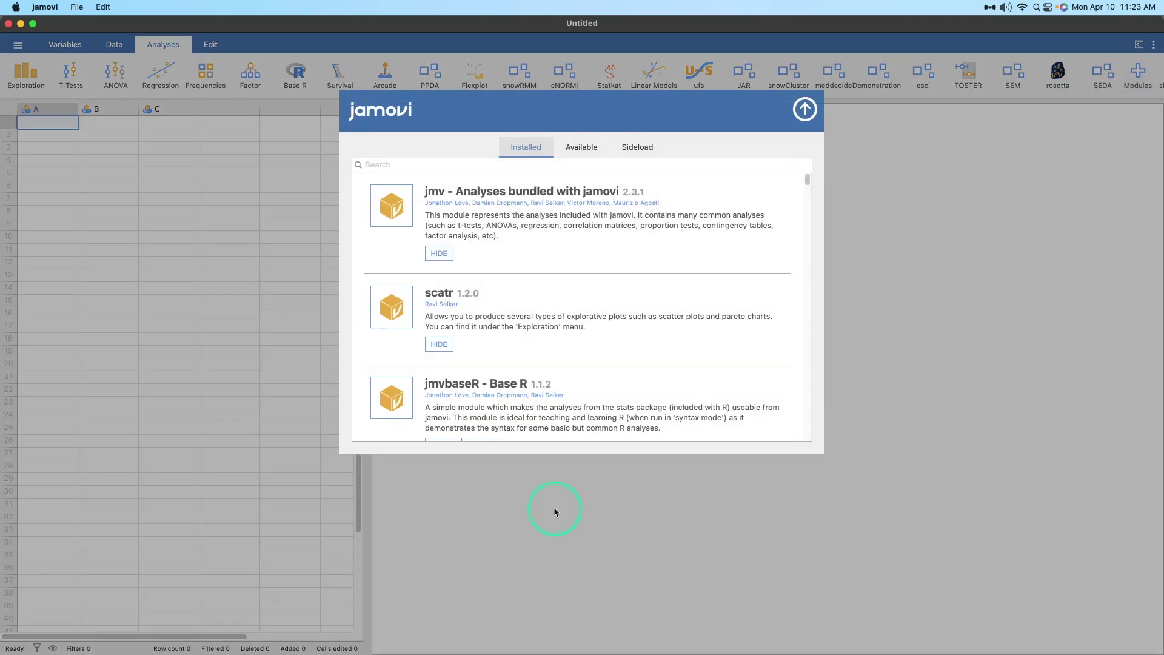
pyautogui.click(570, 149)
pyautogui.click(531, 150)
pyautogui.click(575, 153)
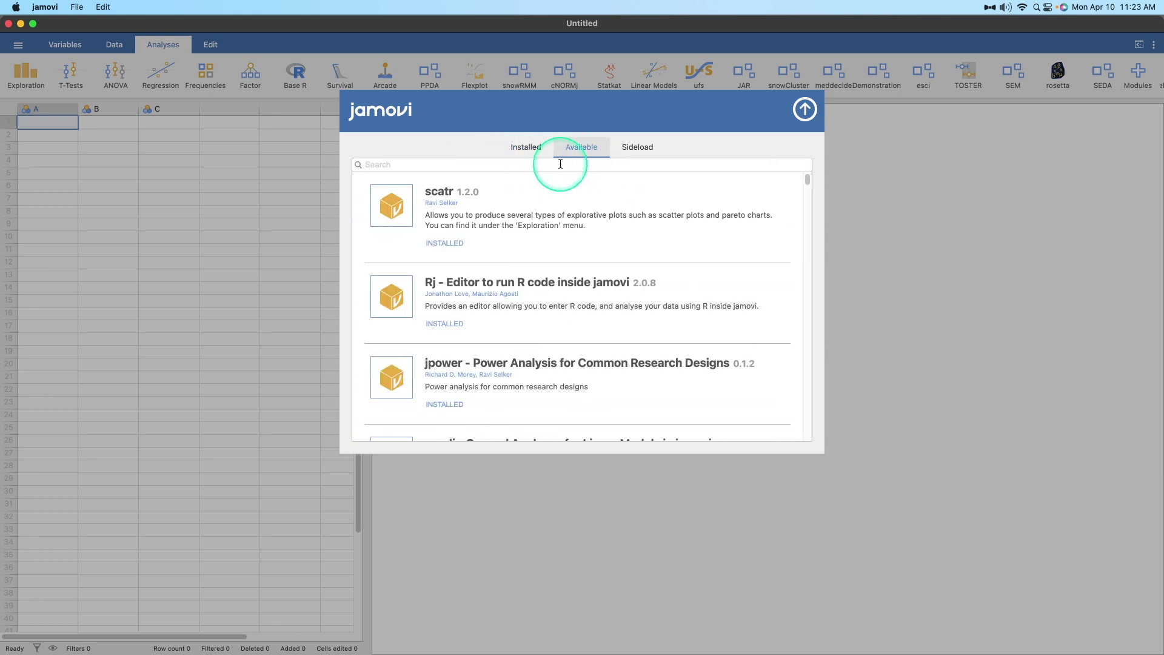
pyautogui.write('j')
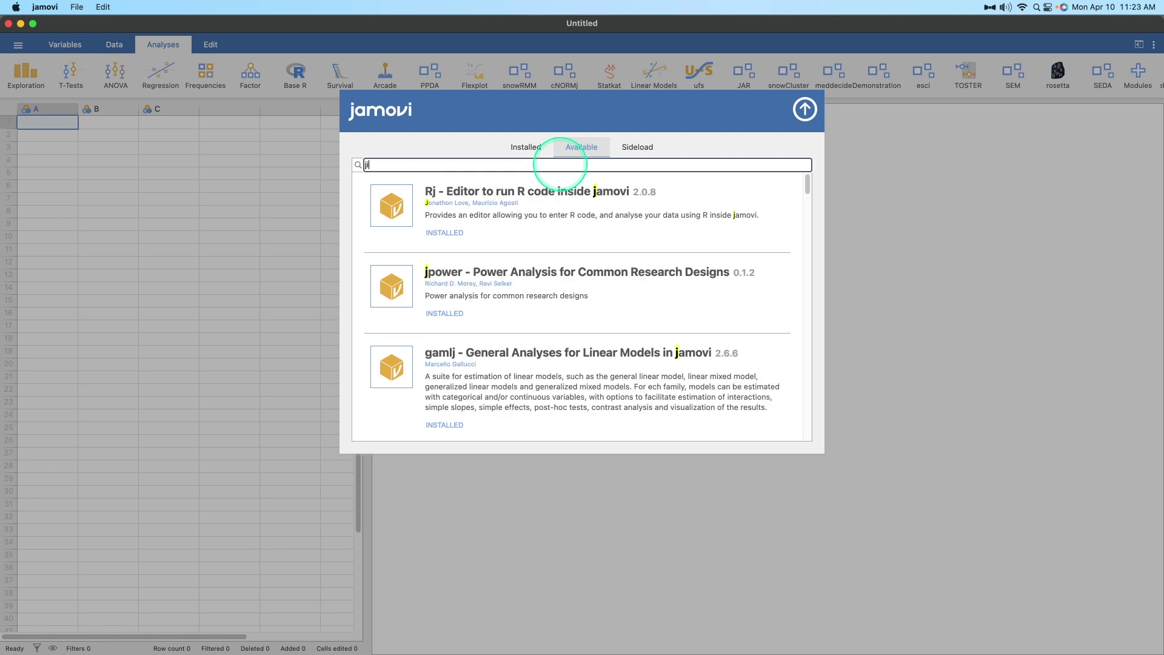
pyautogui.write('i')
pyautogui.write('st')
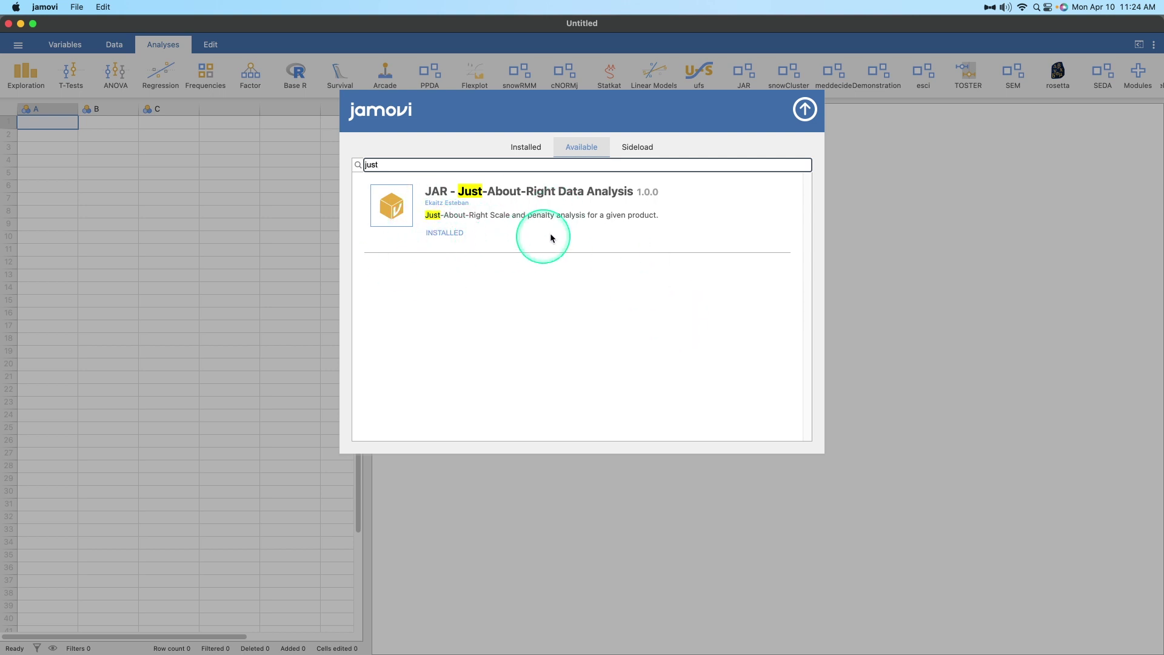
pyautogui.click(805, 110)
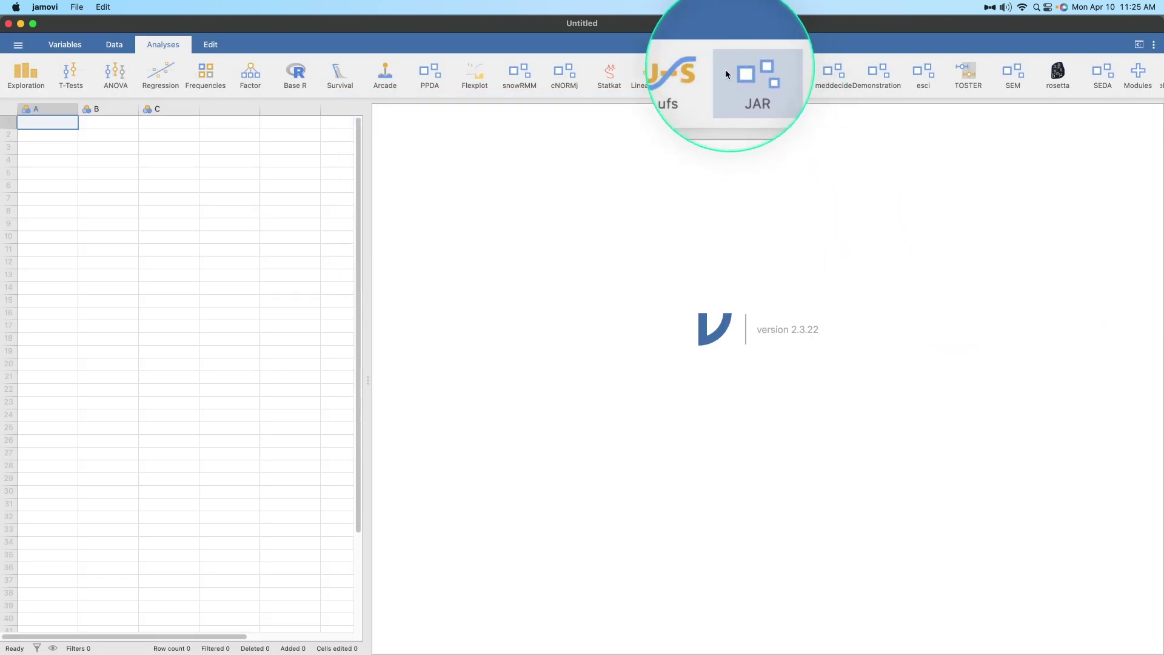
pyautogui.click(746, 73)
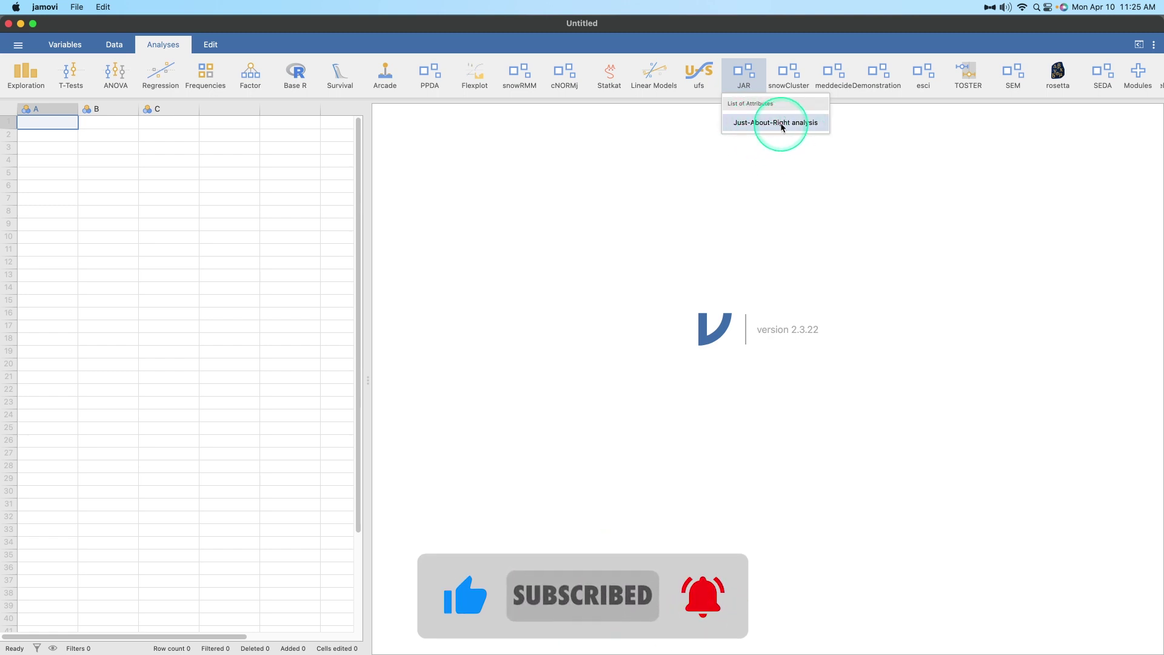
pyautogui.click(733, 202)
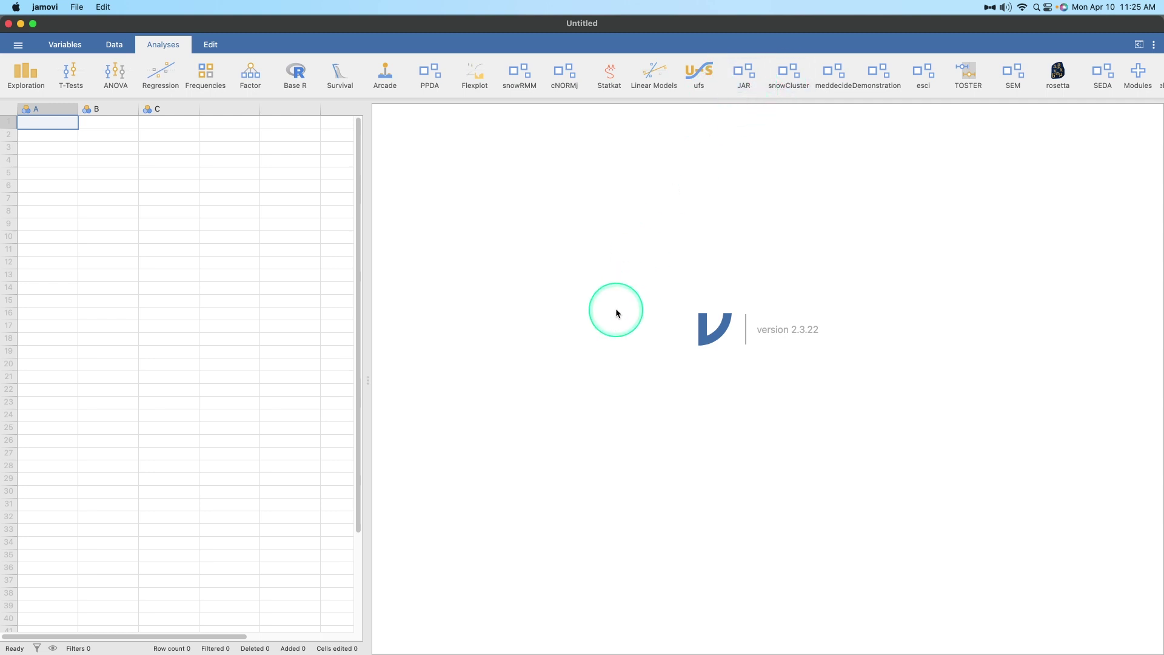
# - Open the milkshake dataset from the Data Library's Sensory Evaluation Data Analysis folder
pyautogui.click(18, 45)
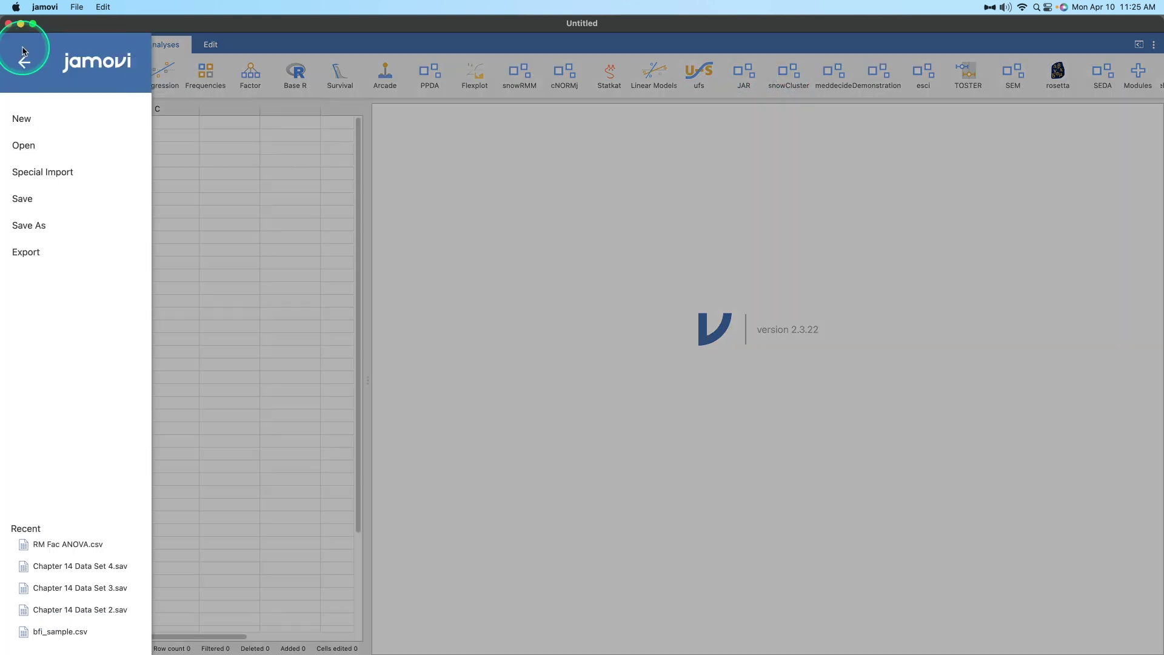
pyautogui.click(38, 152)
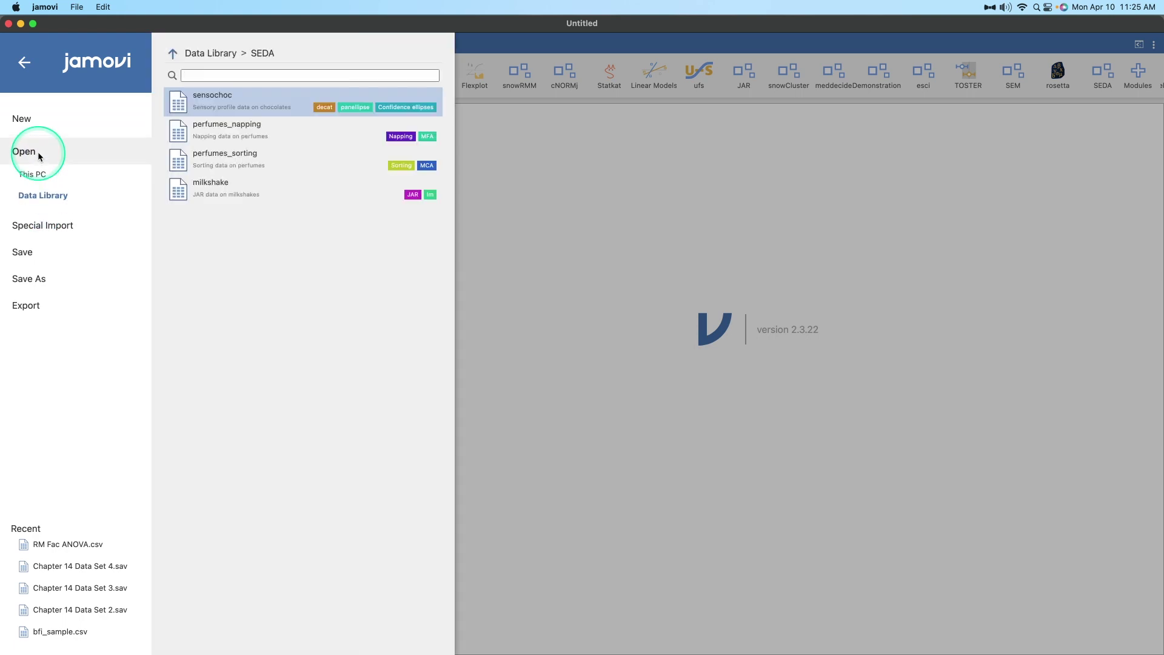
pyautogui.click(174, 54)
pyautogui.scroll(-5, 351, 316)
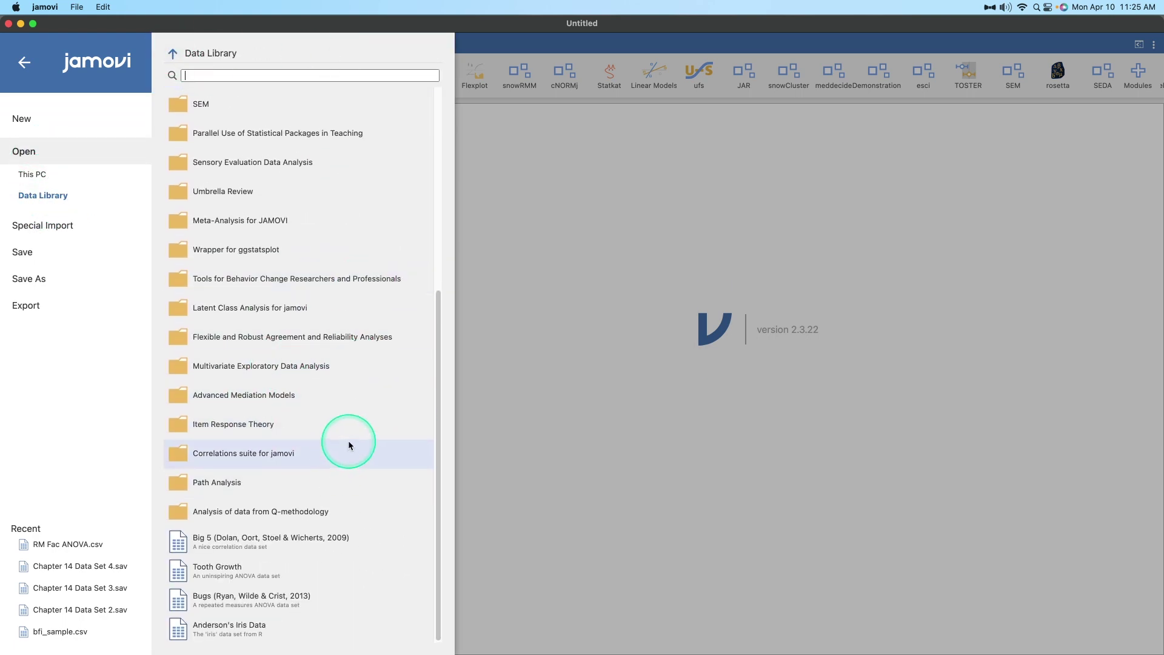
pyautogui.scroll(1, 348, 442)
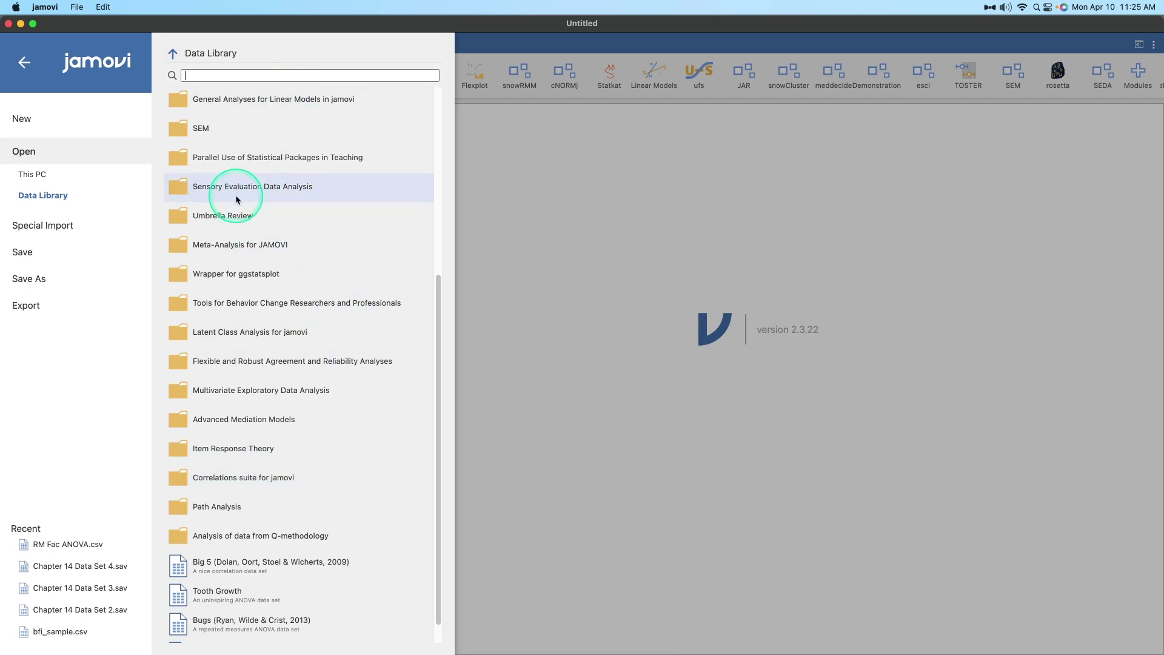
pyautogui.click(298, 189)
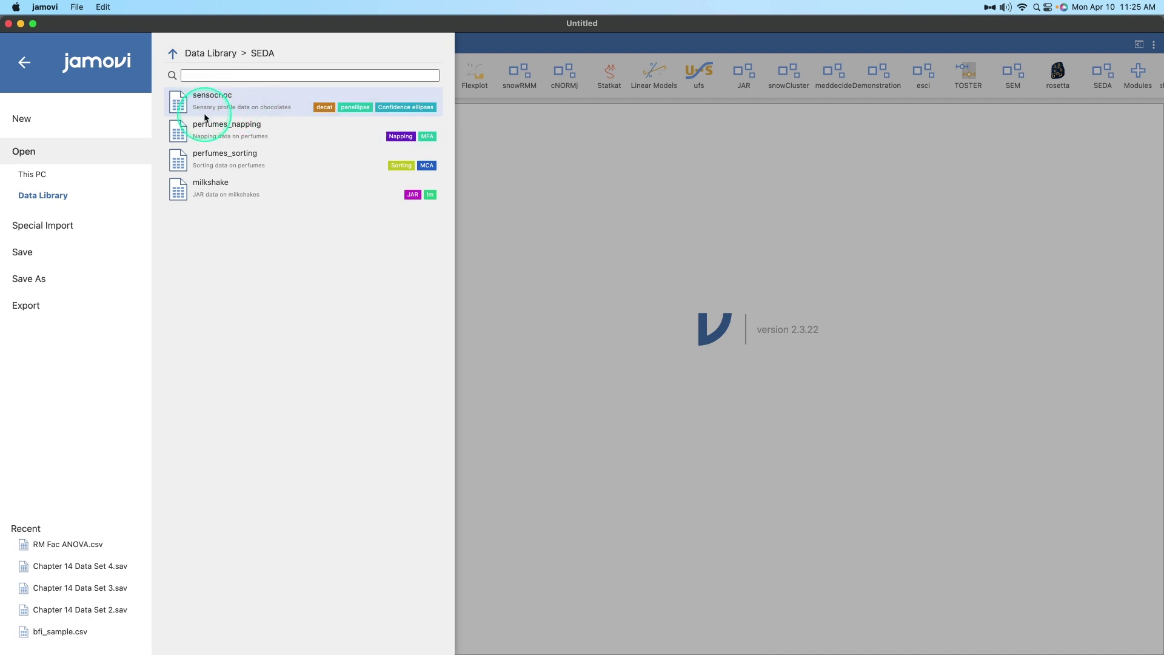
pyautogui.click(278, 110)
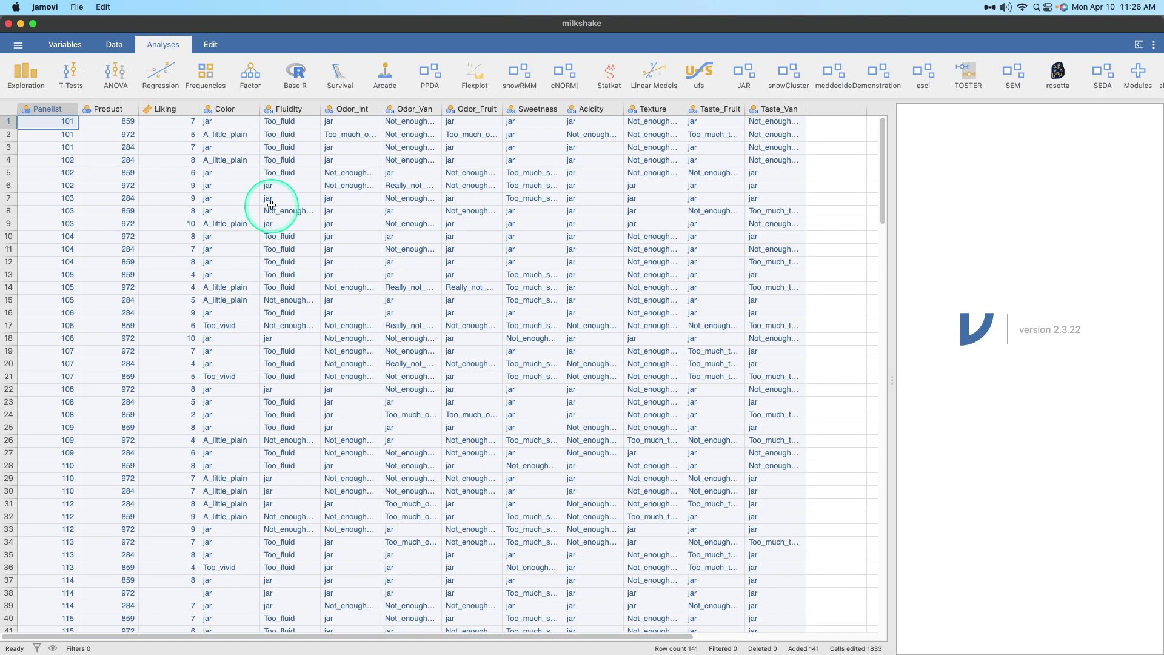
pyautogui.scroll(-20, 57, 162)
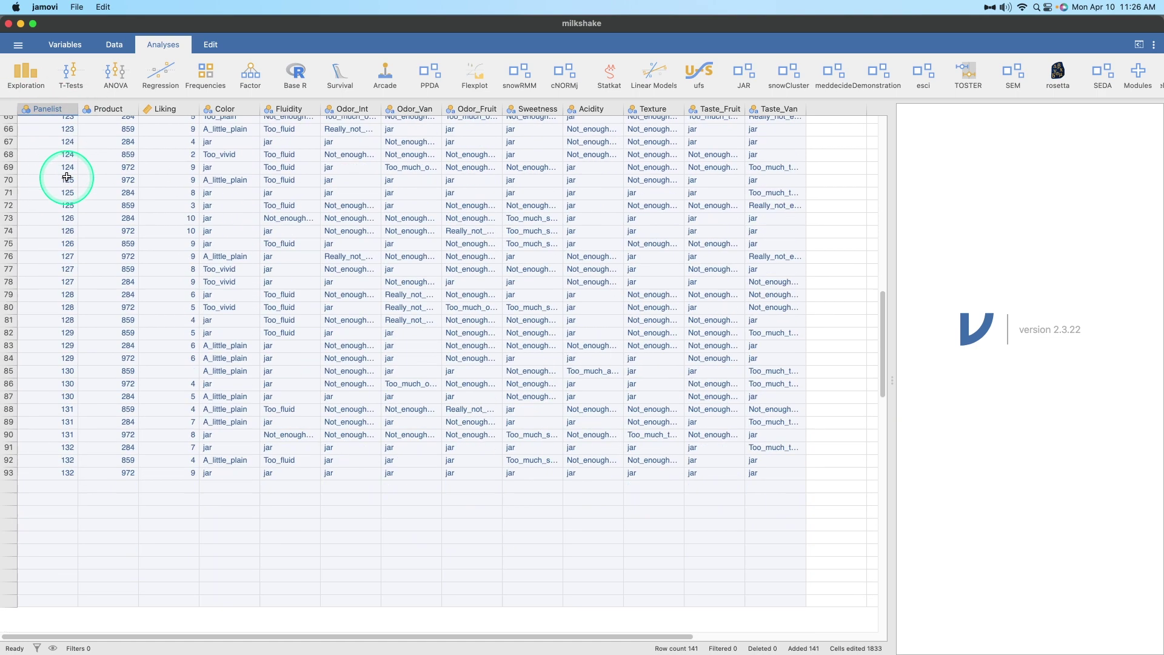
pyautogui.scroll(3, 91, 202)
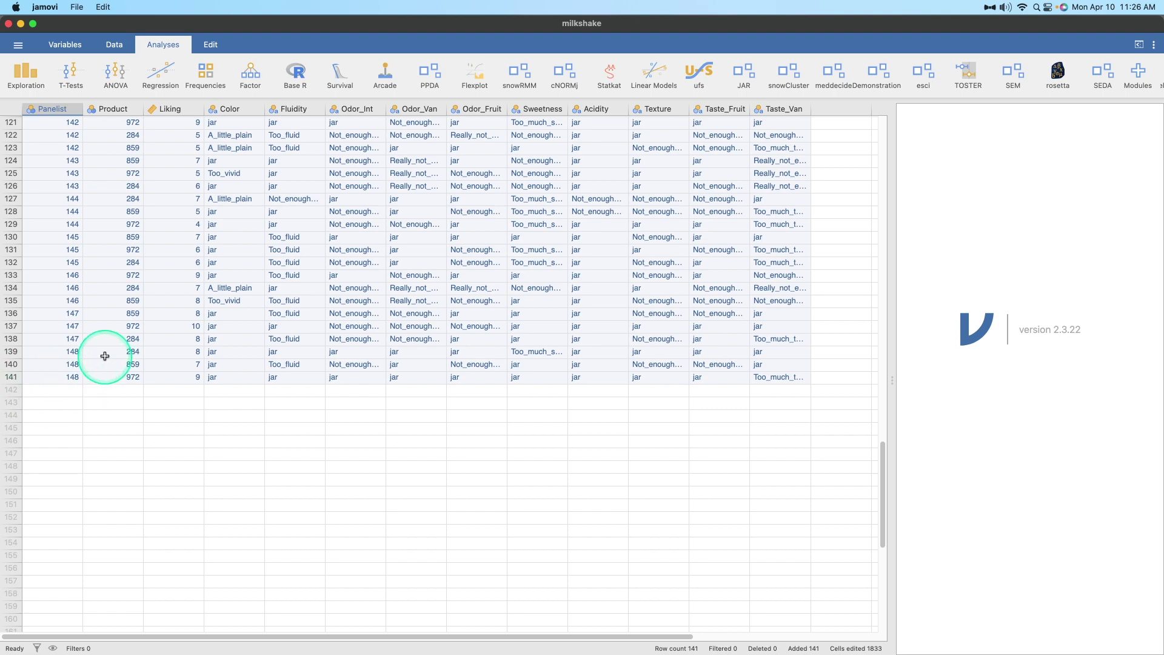
pyautogui.scroll(5, 73, 372)
pyautogui.scroll(-4, 66, 375)
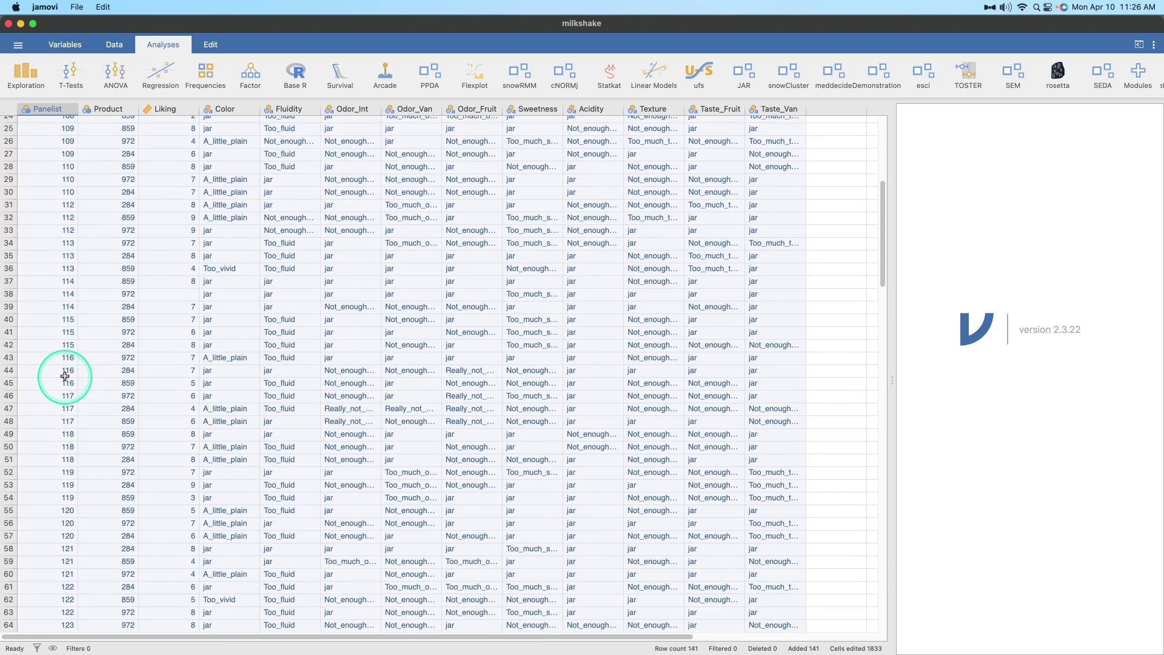
pyautogui.scroll(15, 121, 394)
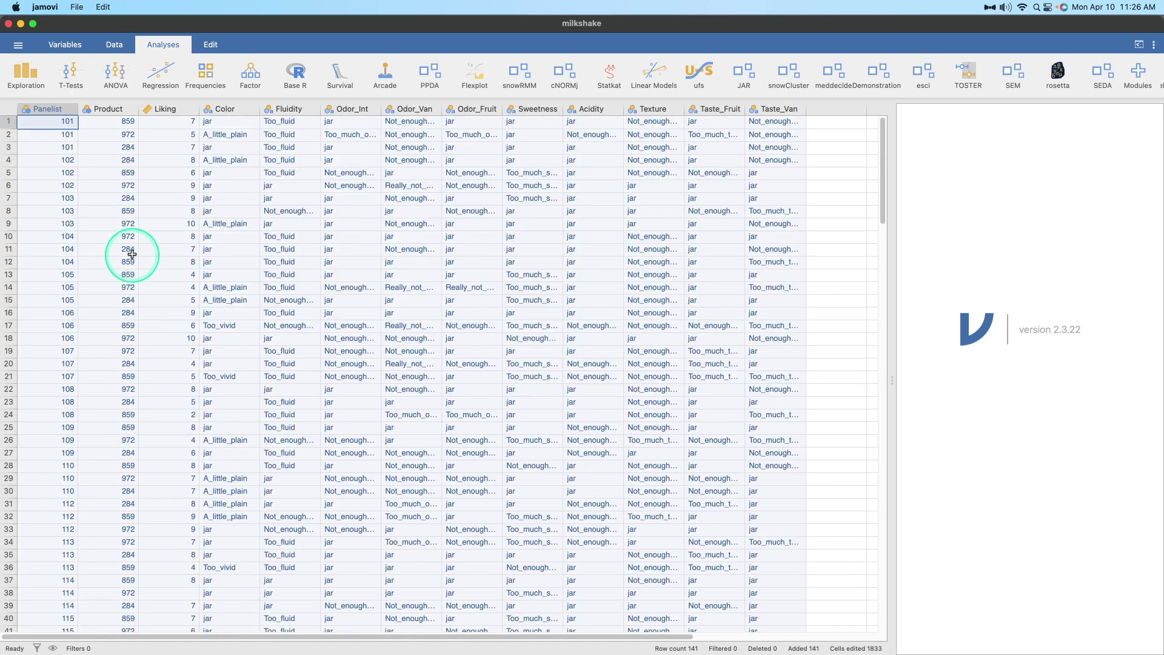
pyautogui.click(121, 121)
pyautogui.click(106, 134)
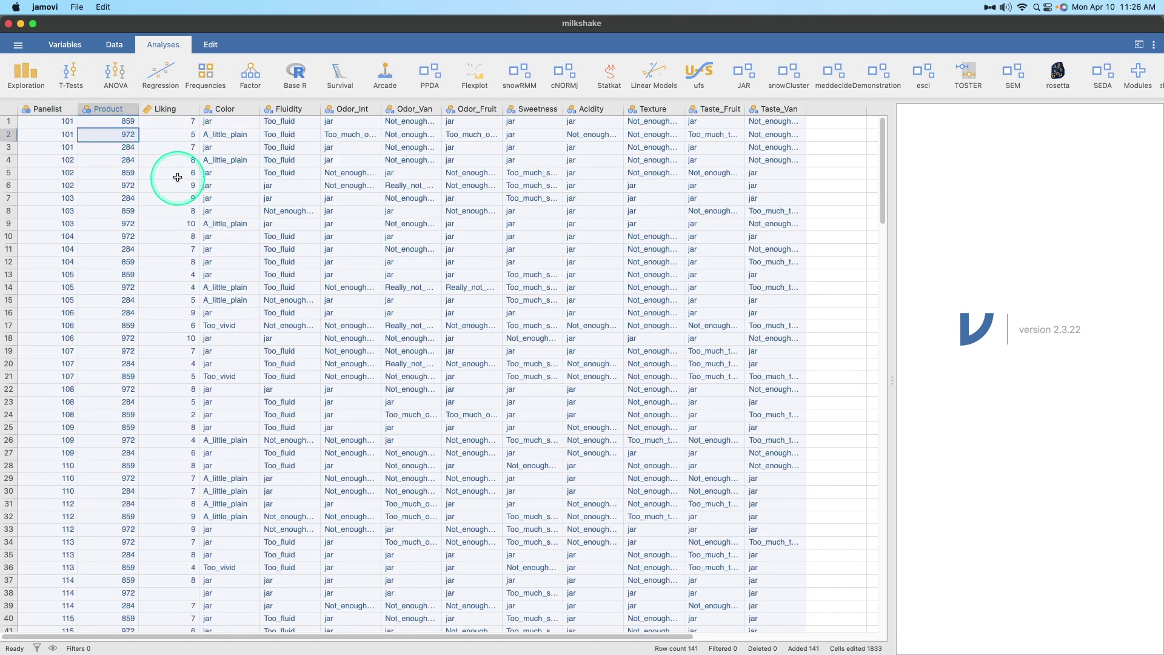
pyautogui.click(134, 148)
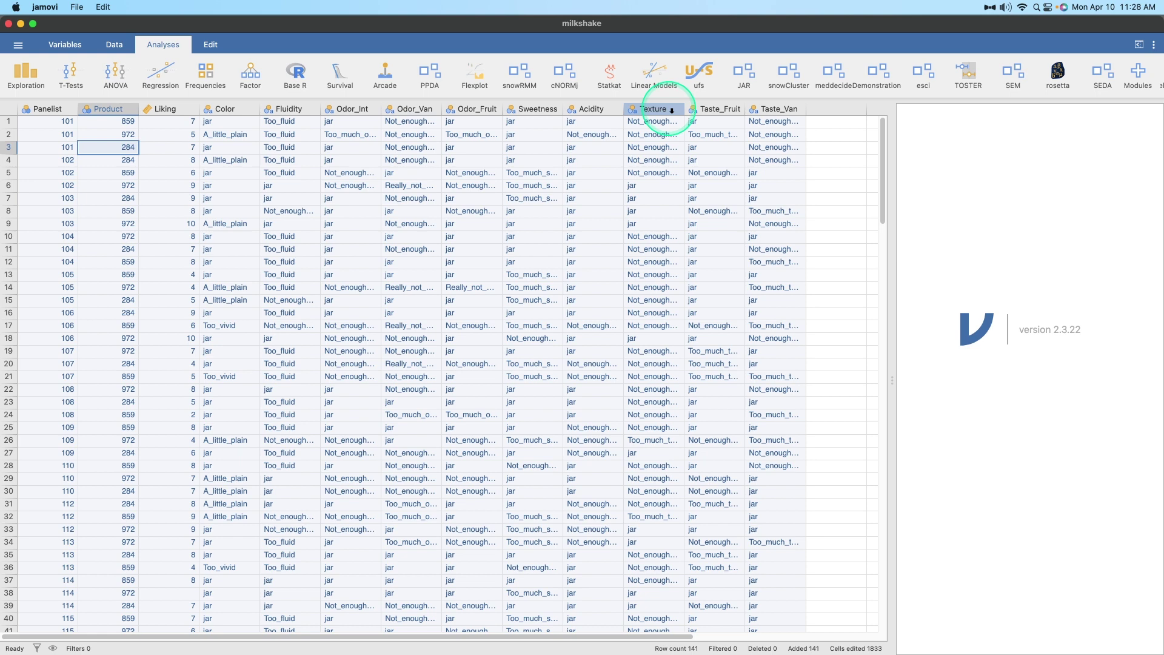
pyautogui.click(733, 109)
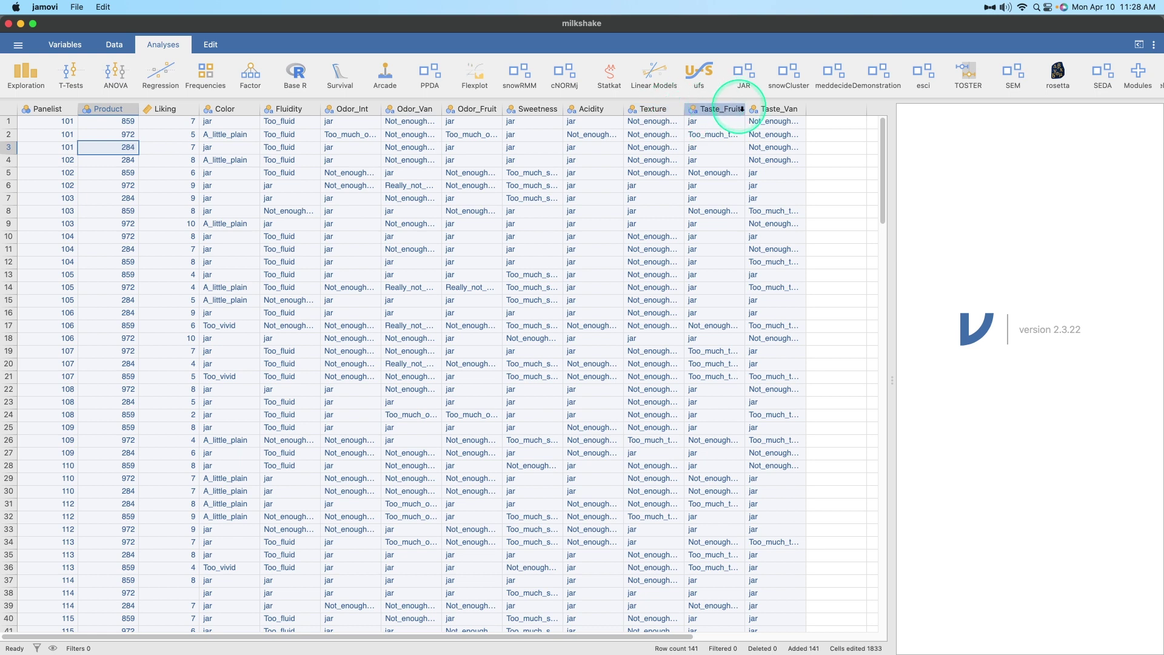
pyautogui.click(782, 109)
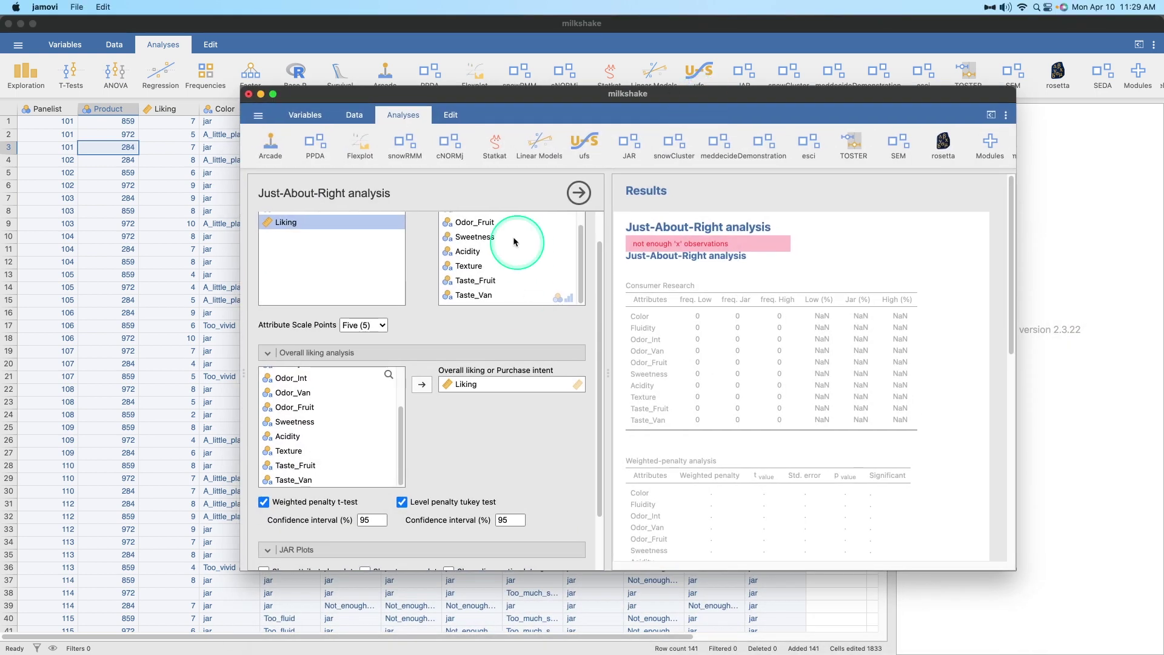
pyautogui.scroll(2, 518, 234)
pyautogui.scroll(-1, 512, 265)
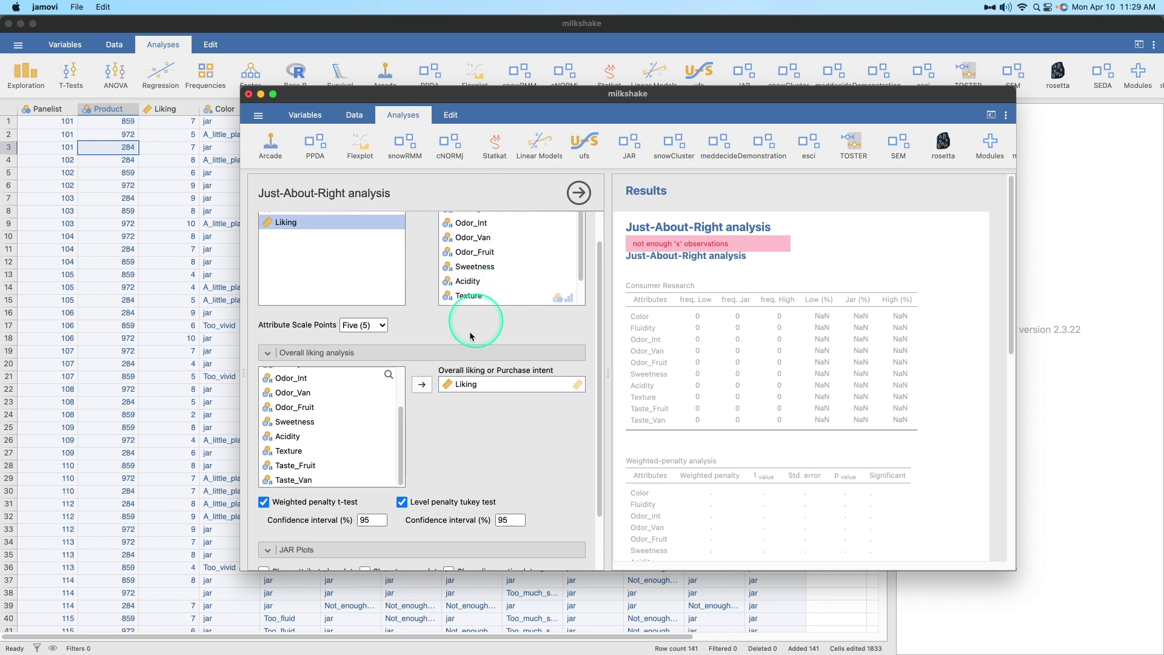
pyautogui.scroll(1, 435, 373)
pyautogui.scroll(1, 499, 259)
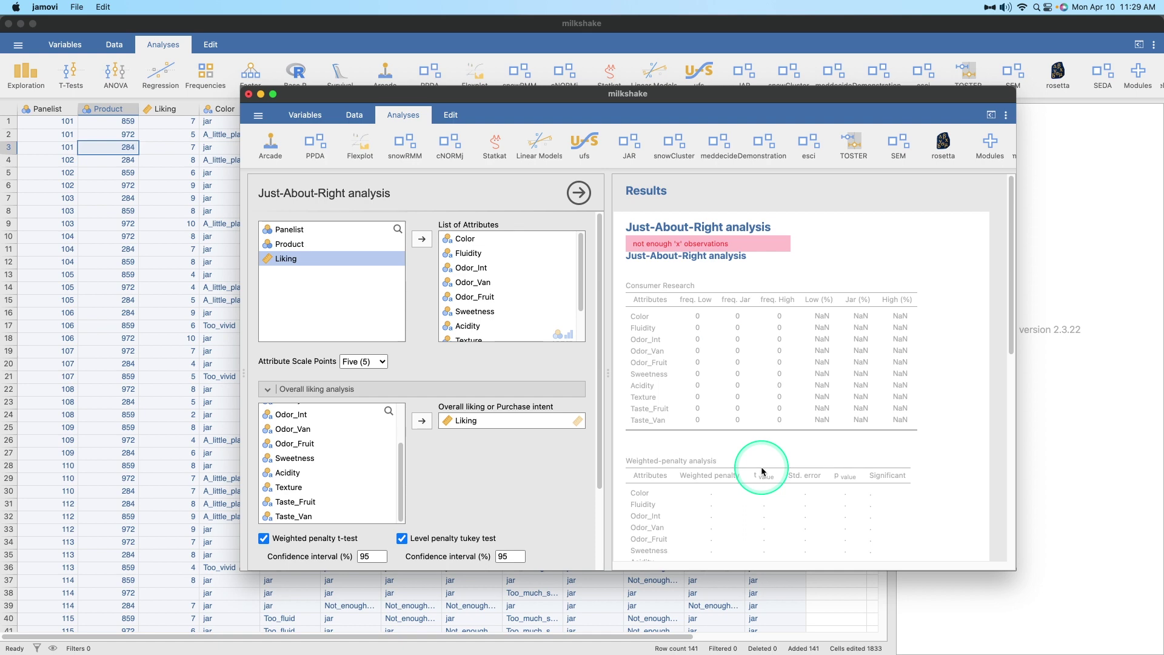
pyautogui.scroll(-5, 764, 467)
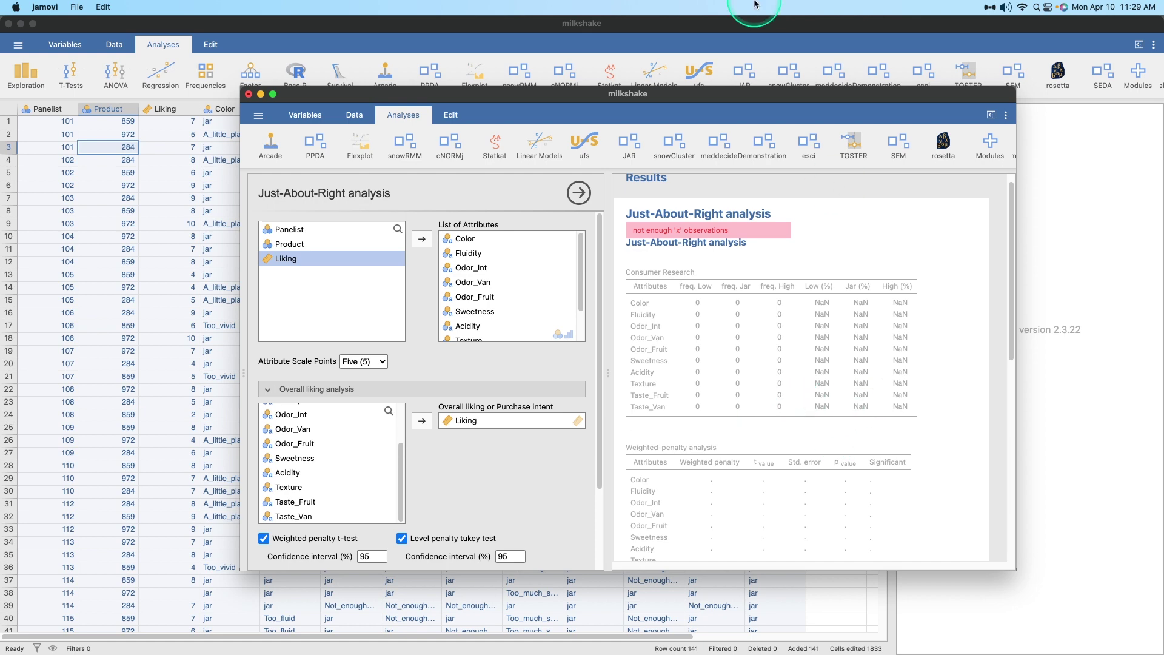
pyautogui.press('super+w')
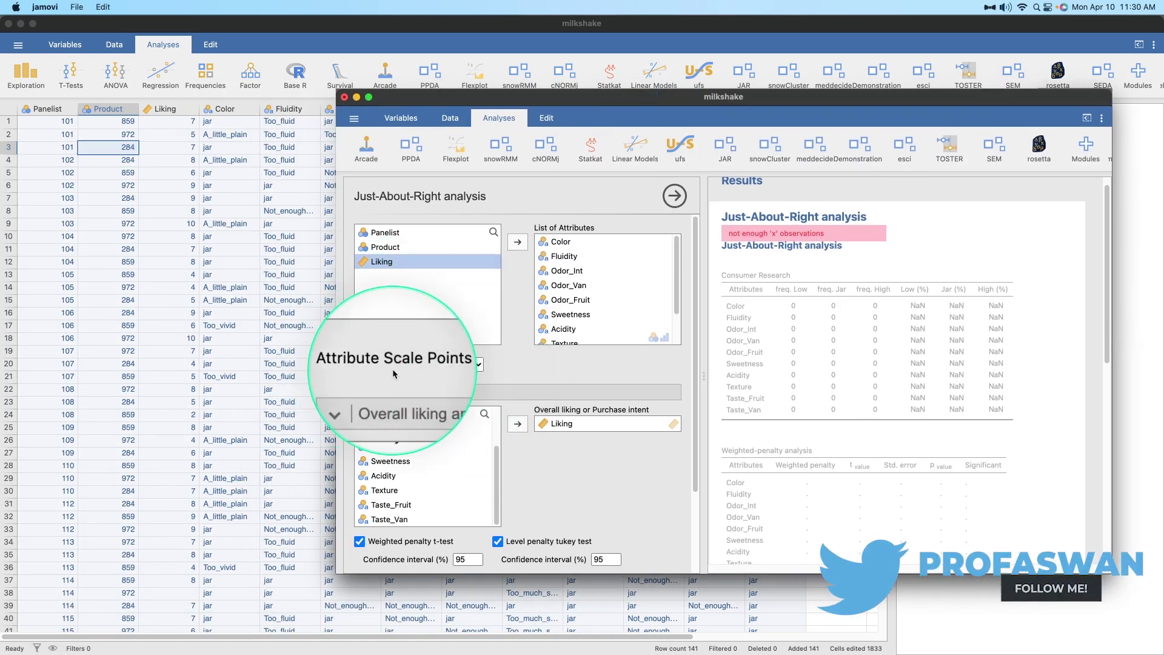
pyautogui.click(454, 366)
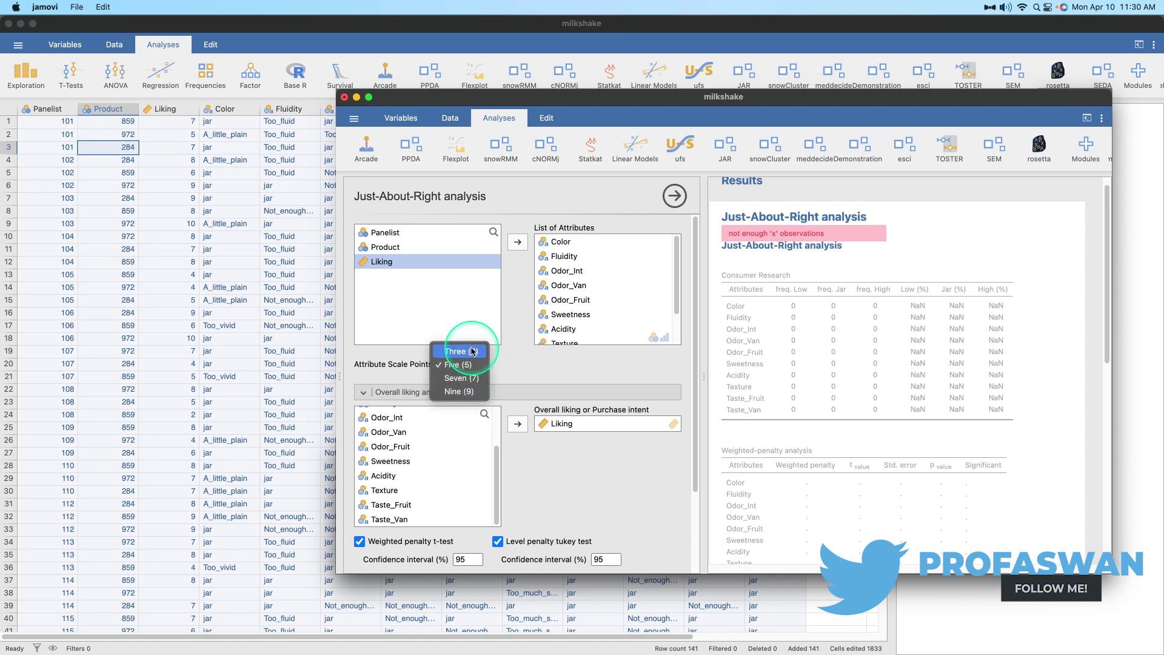
pyautogui.click(719, 94)
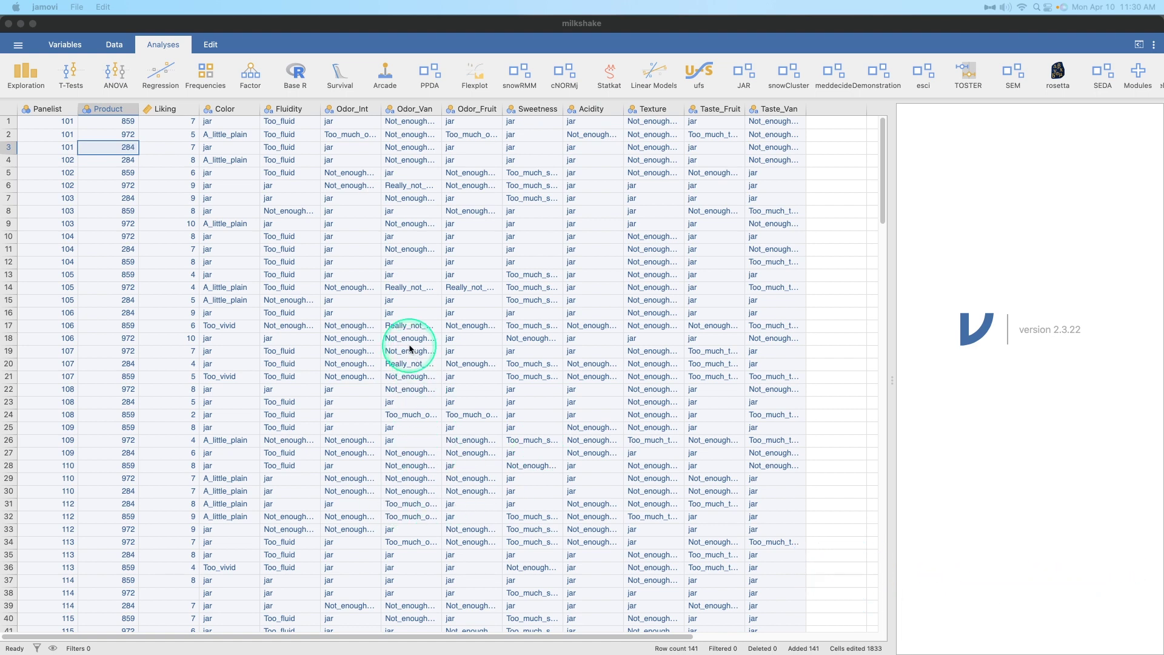
# - Auto-fit the Odor_Van column width and open the Color variable's setup showing its four levels
pyautogui.doubleClick(443, 109)
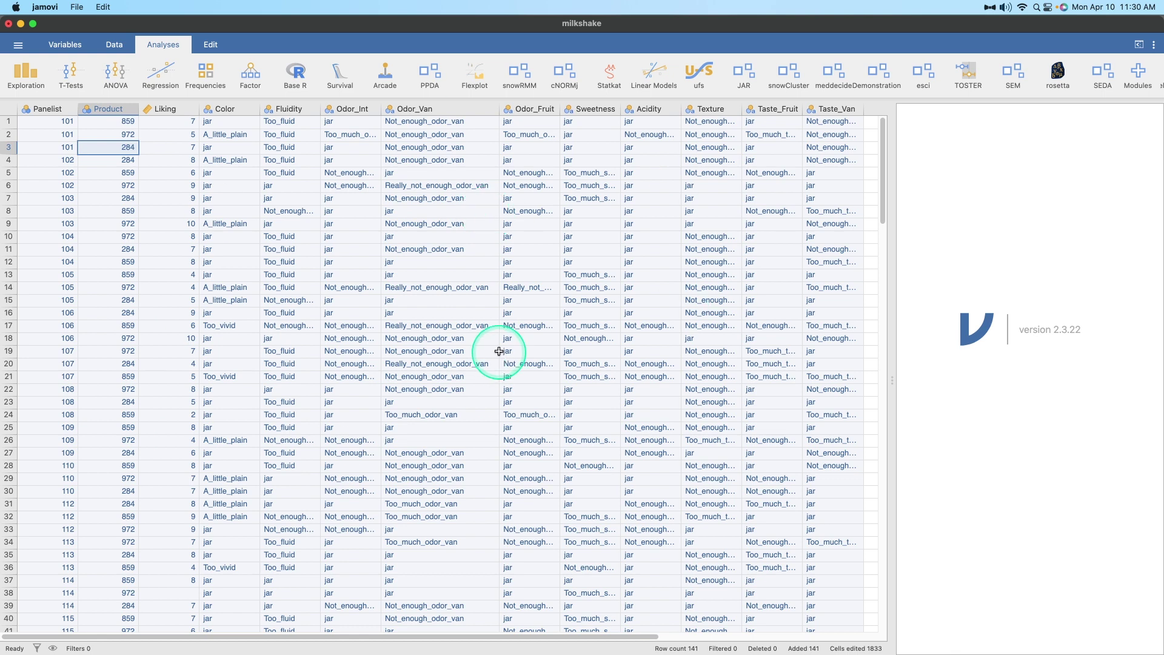
pyautogui.doubleClick(234, 109)
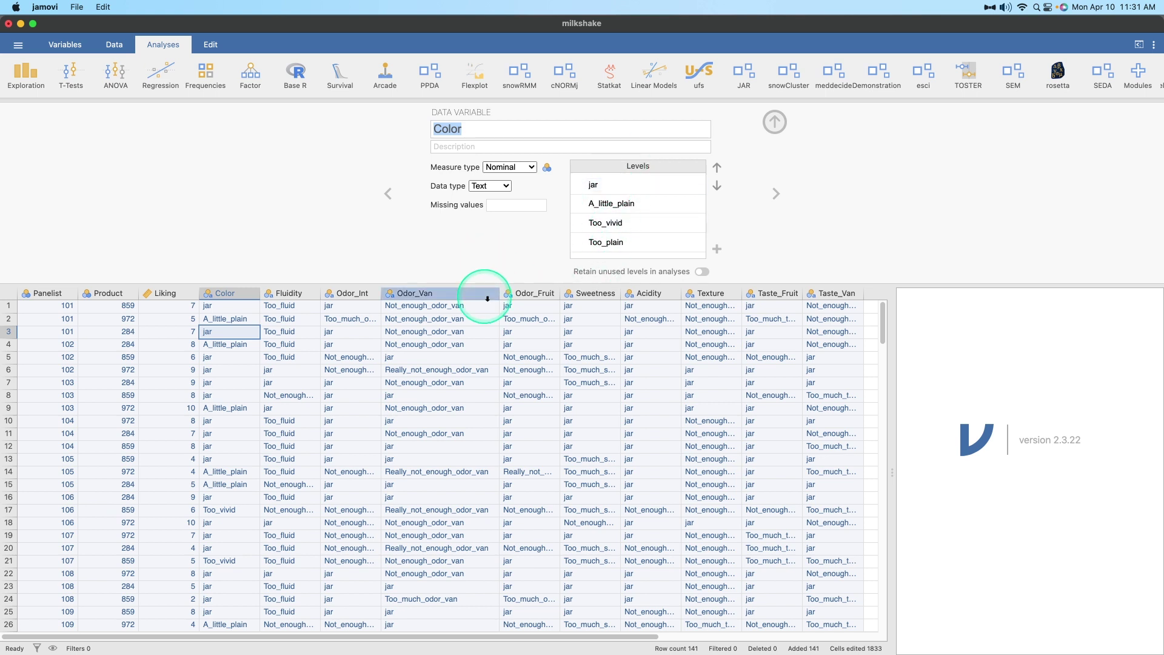
# - Try editing the A_little_plain and other Color level names in the Levels list
pyautogui.click(595, 202)
pyautogui.click(649, 259)
pyautogui.click(617, 203)
pyautogui.click(585, 212)
pyautogui.click(600, 203)
pyautogui.click(603, 222)
pyautogui.click(603, 189)
pyautogui.click(646, 211)
pyautogui.click(607, 239)
pyautogui.click(603, 221)
pyautogui.click(623, 234)
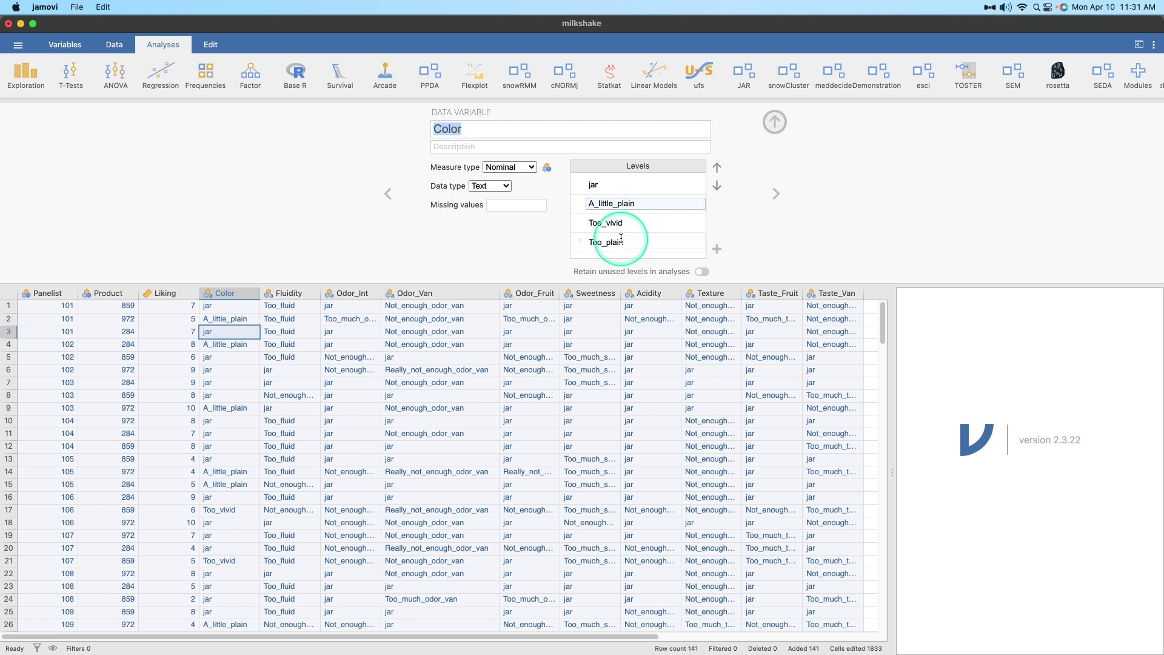
# - Attempt to edit the jar level, checking the JAR analysis's attribute scale point choices
pyautogui.click(613, 203)
pyautogui.click(598, 177)
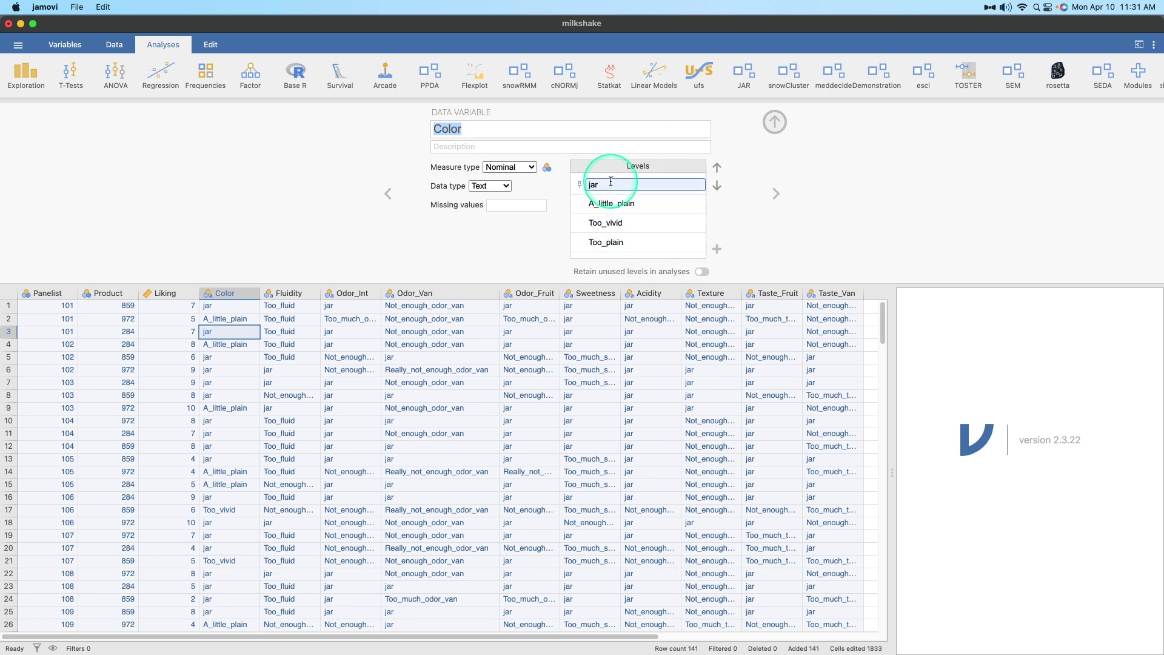
pyautogui.click(215, 276)
pyautogui.click(599, 182)
pyautogui.press('Return')
pyautogui.click(943, 339)
pyautogui.click(1078, 344)
pyautogui.press('super+grave')
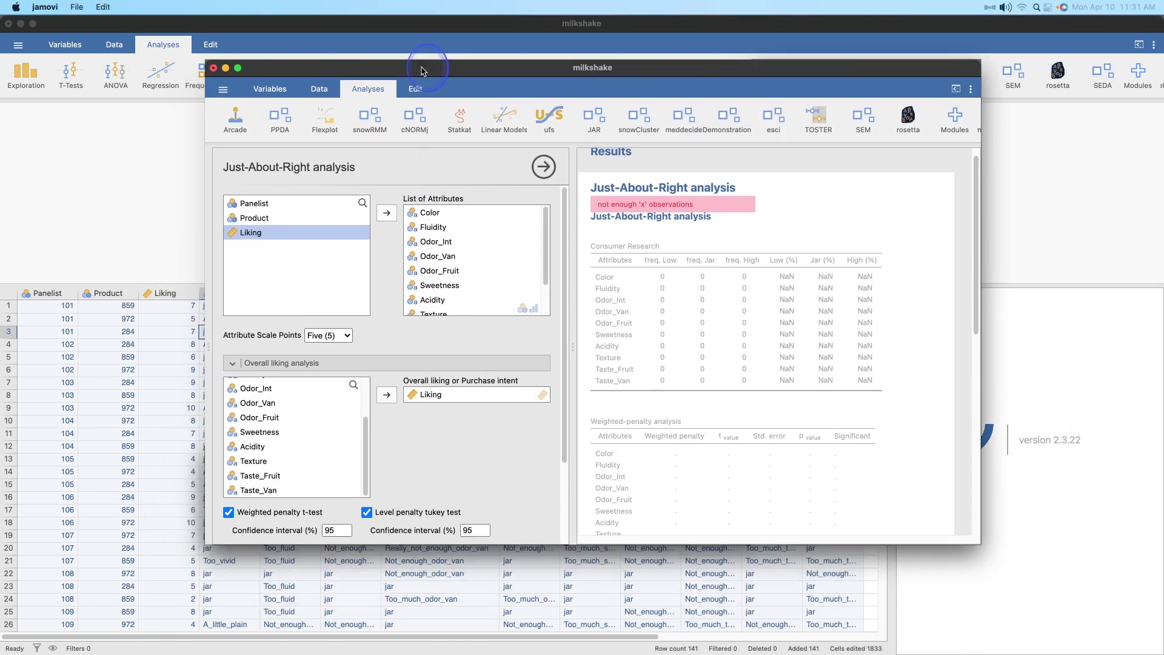
pyautogui.click(339, 336)
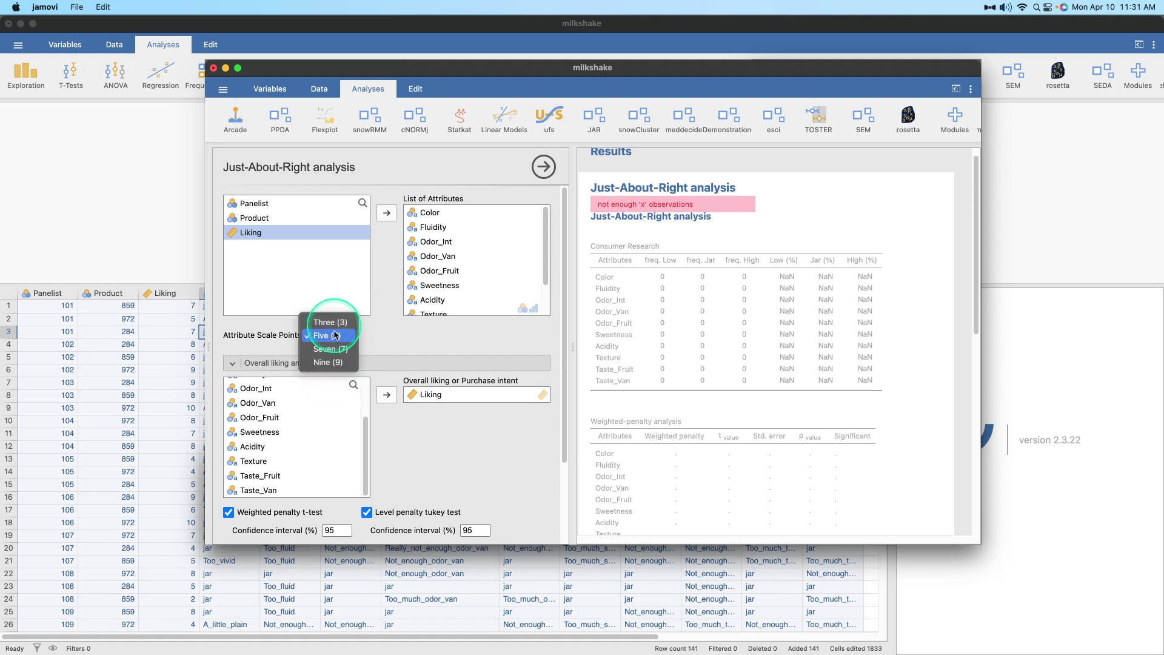
pyautogui.press('super+grave')
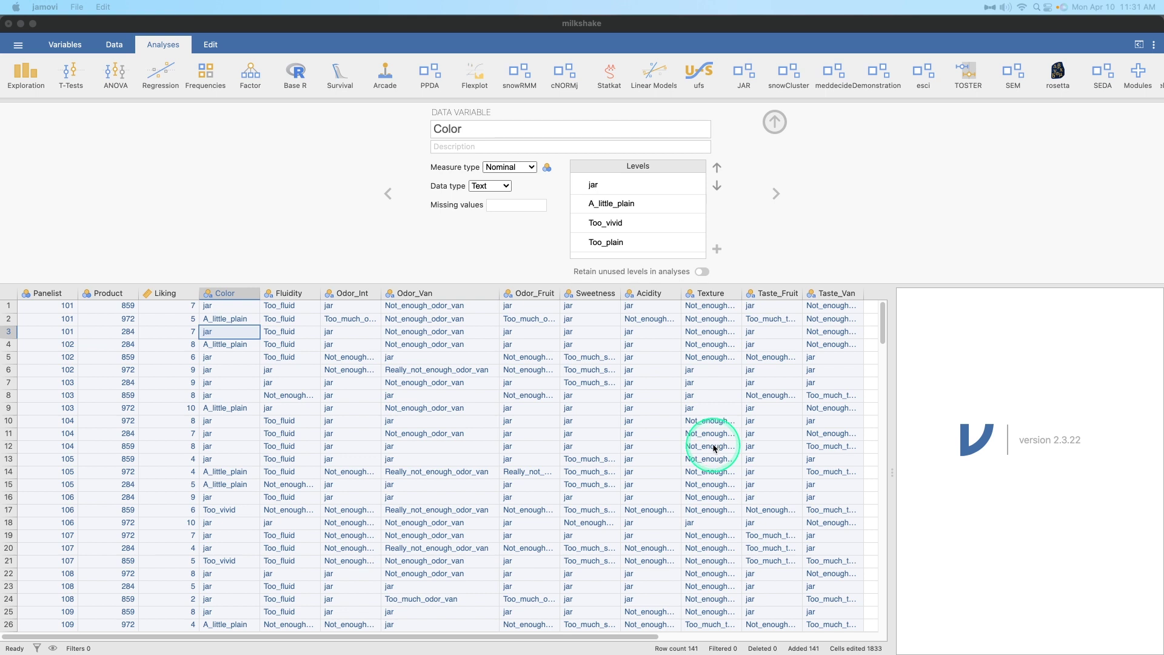
# - Rename jar to 3 and Too_plain to 1, moving level 1 to the top
pyautogui.doubleClick(605, 185)
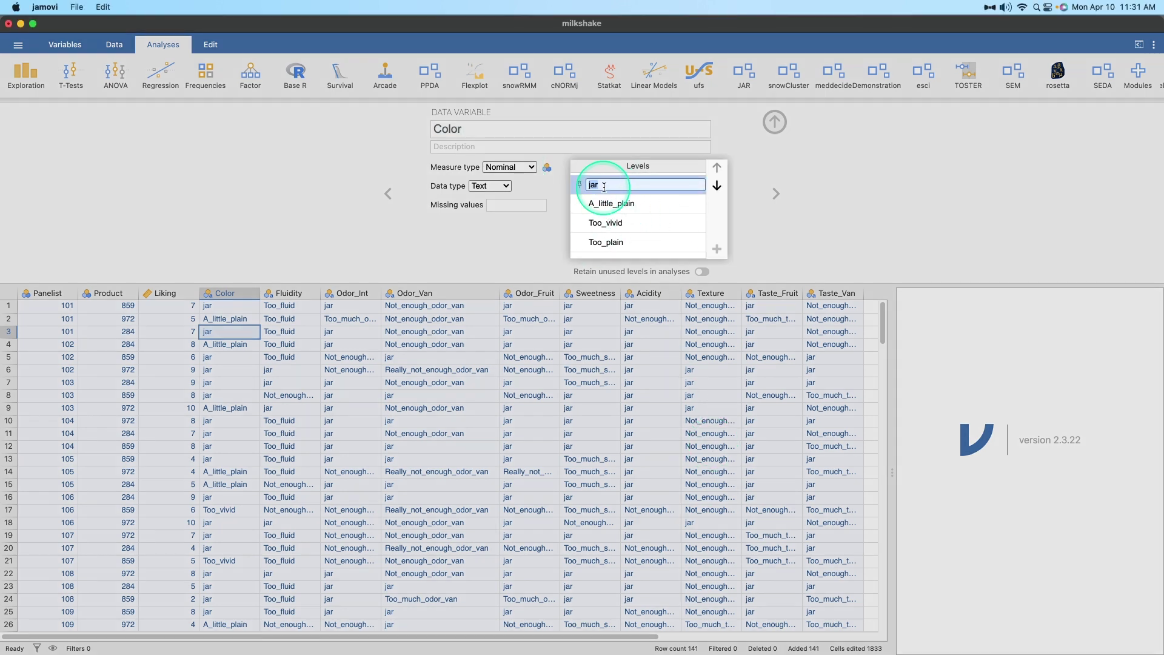
pyautogui.write('3')
pyautogui.press('Return')
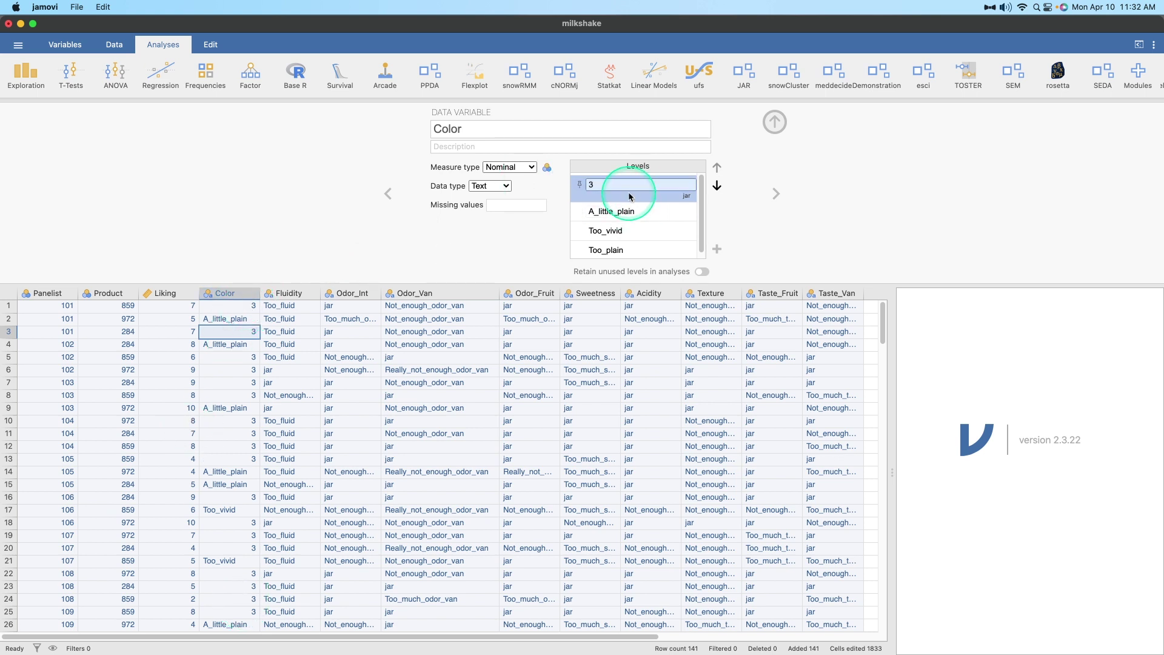
pyautogui.click(669, 250)
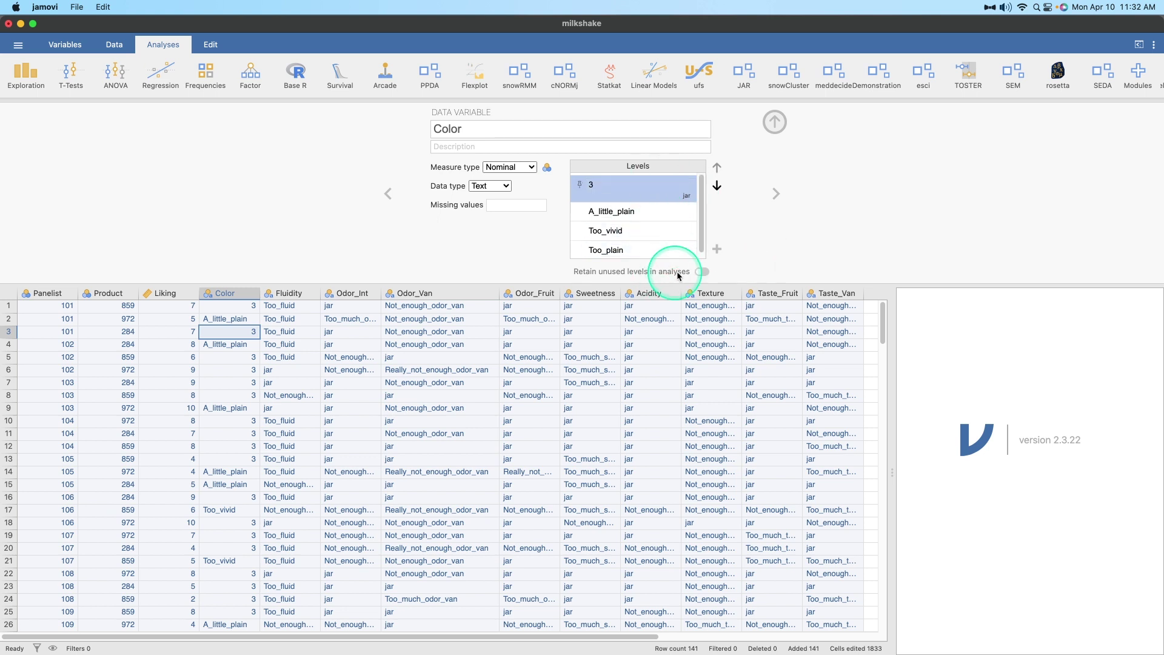
pyautogui.click(655, 249)
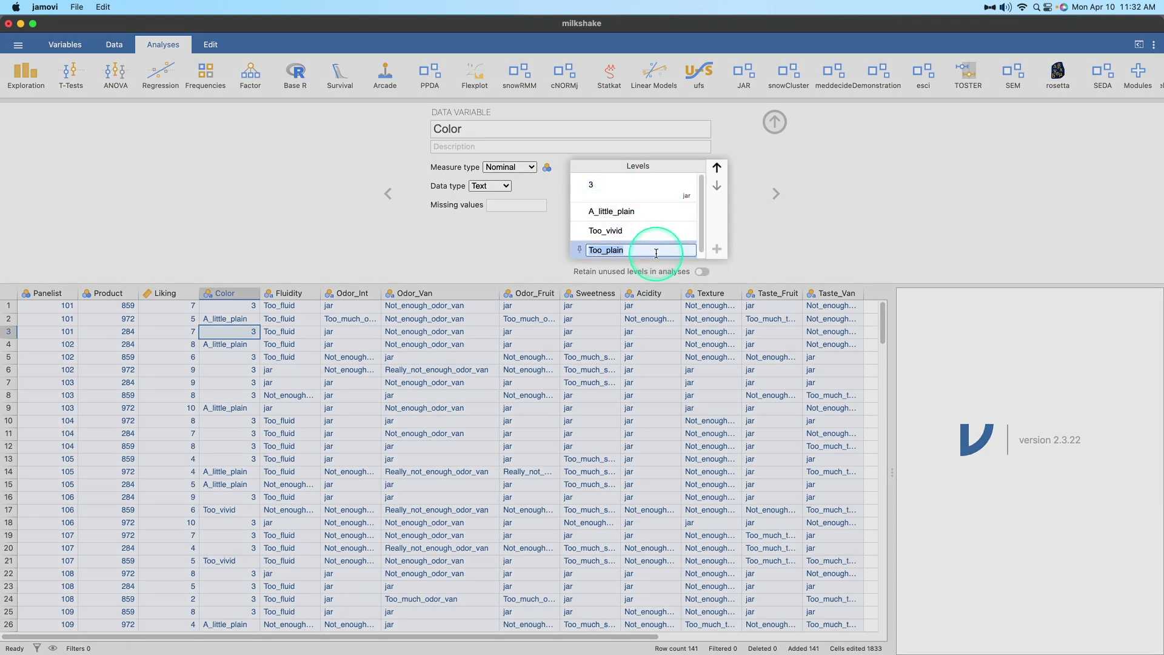
pyautogui.write('1')
pyautogui.press('Return')
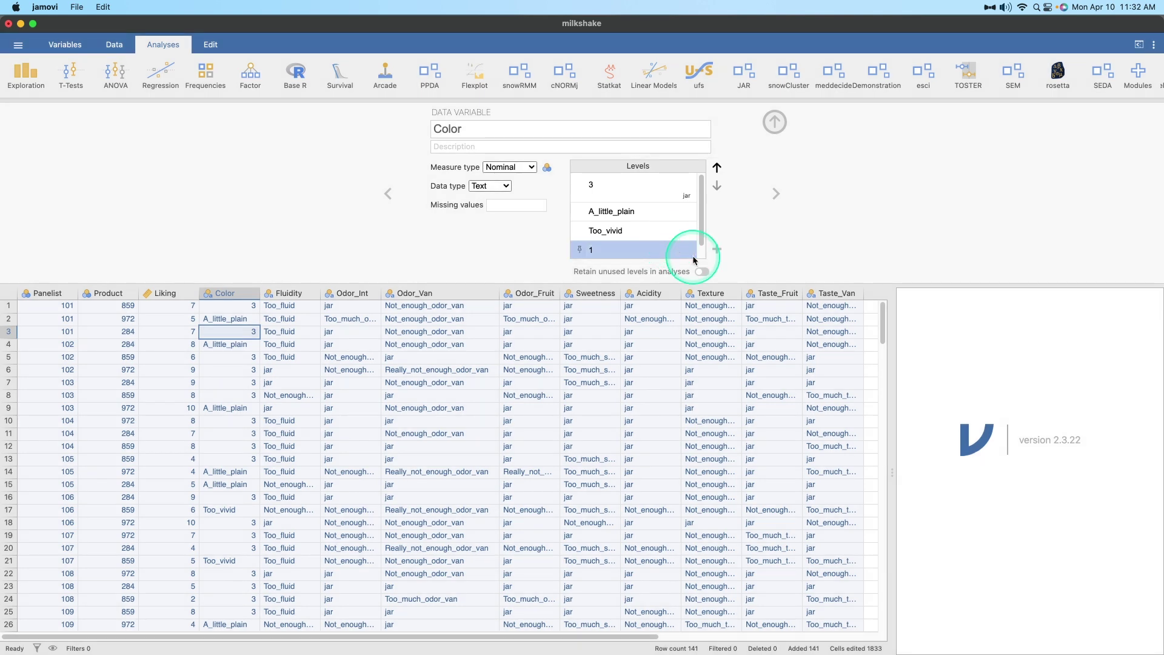
pyautogui.click(715, 169)
pyautogui.click(715, 169)
pyautogui.click(716, 168)
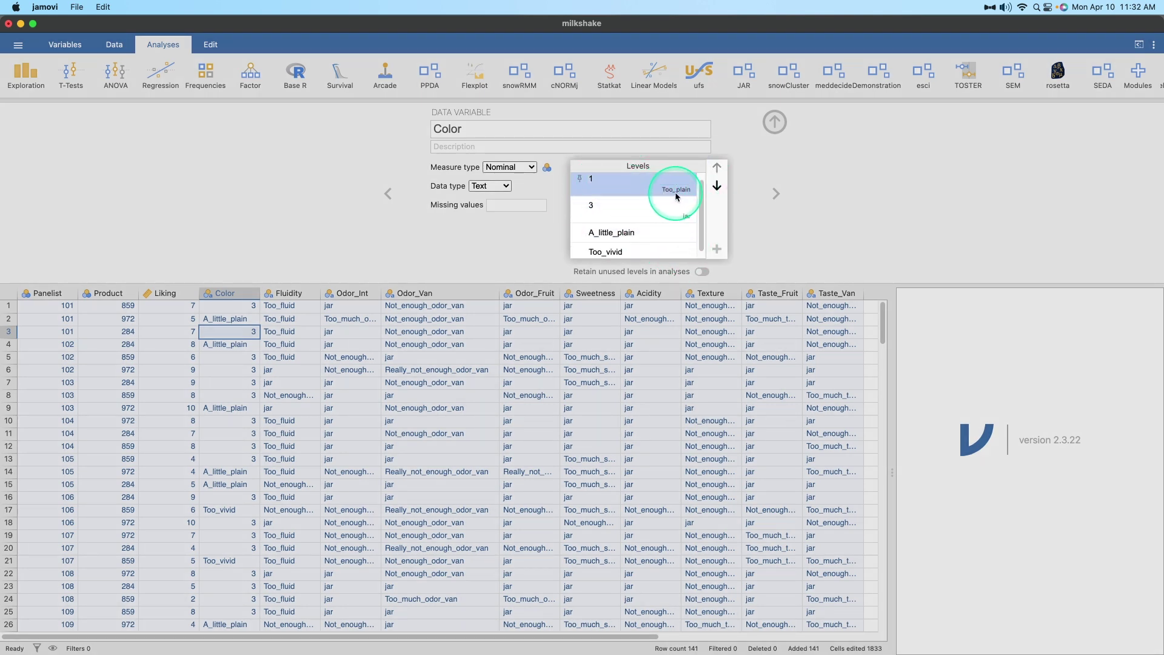
# - Move level 2 (A_little_plain) above level 3 and rename Too_vivid to 5
pyautogui.click(661, 233)
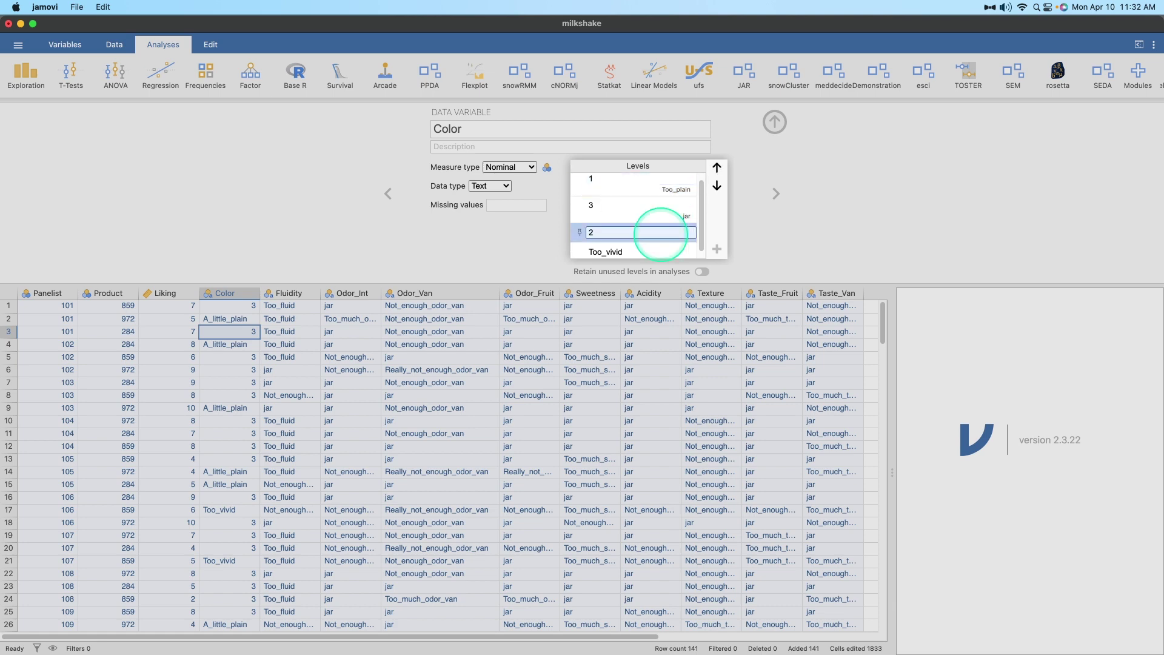
pyautogui.click(717, 169)
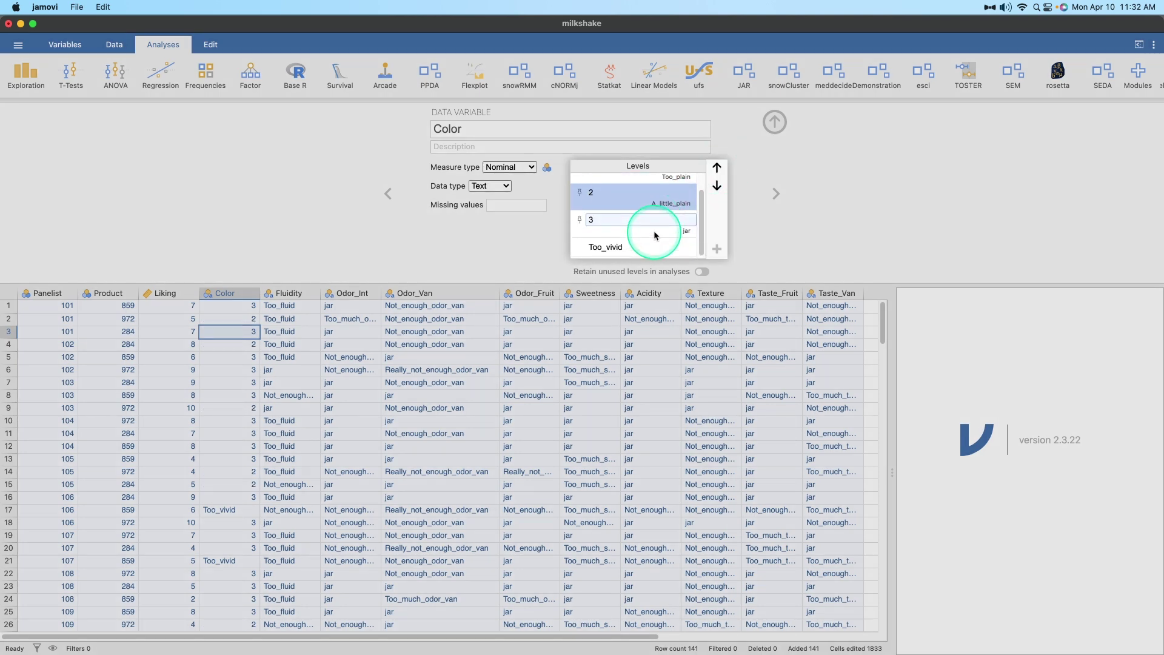
pyautogui.click(633, 246)
pyautogui.write('5')
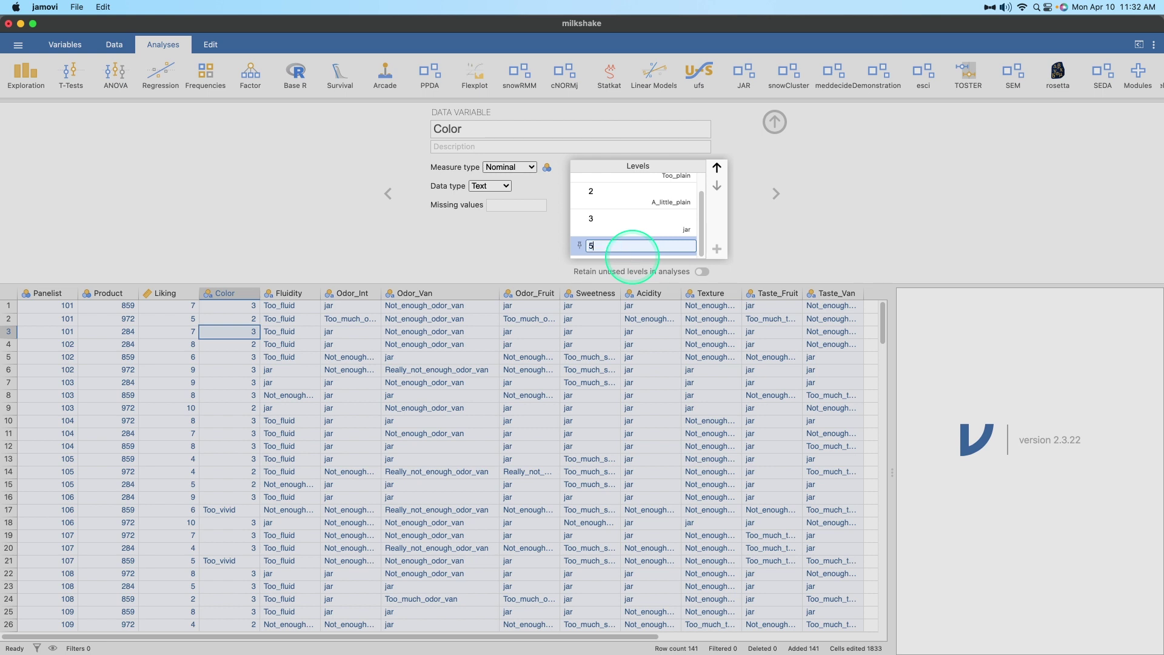
pyautogui.press('Return')
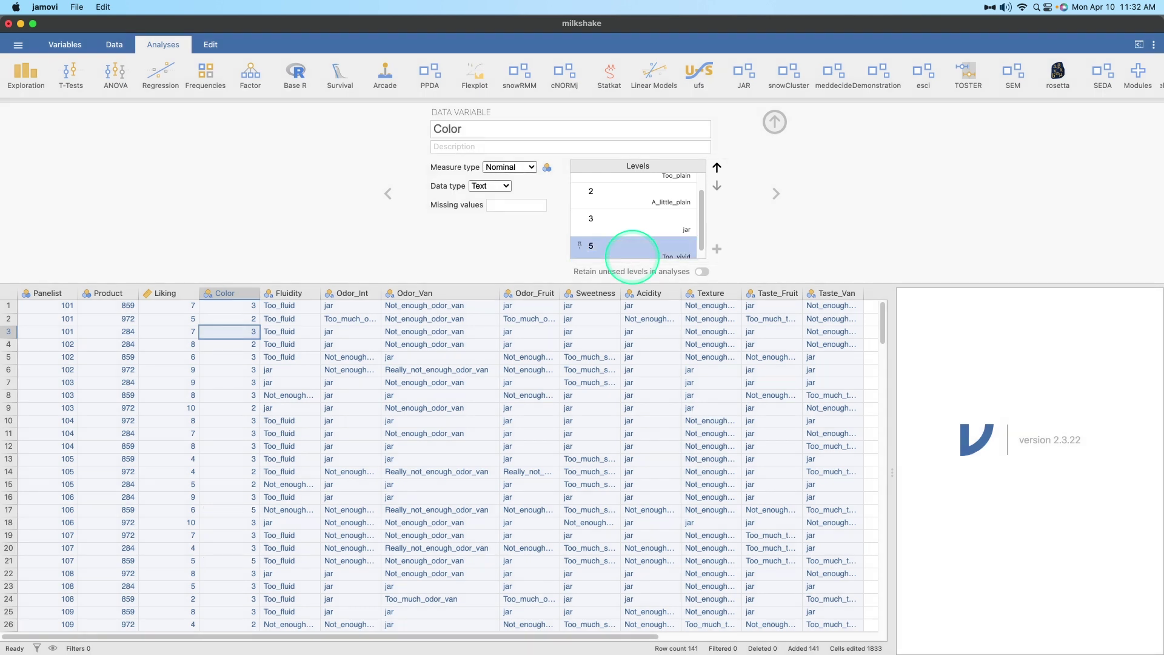
pyautogui.scroll(2, 610, 202)
pyautogui.scroll(-3, 653, 198)
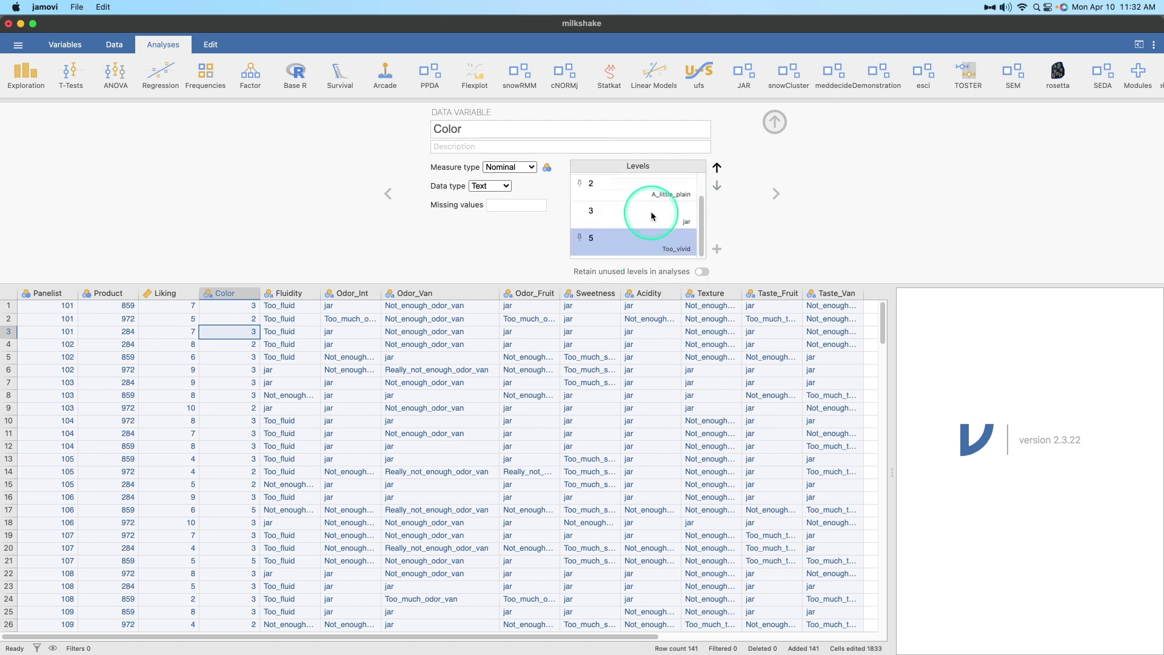
pyautogui.scroll(3, 643, 198)
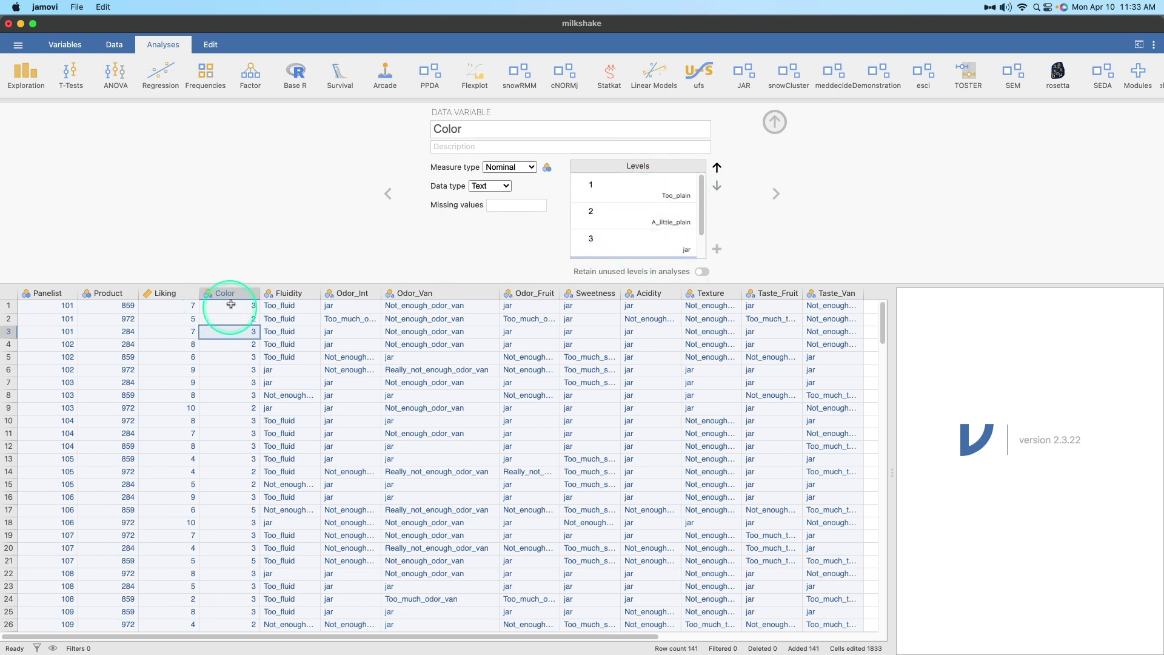
pyautogui.scroll(-20, 232, 301)
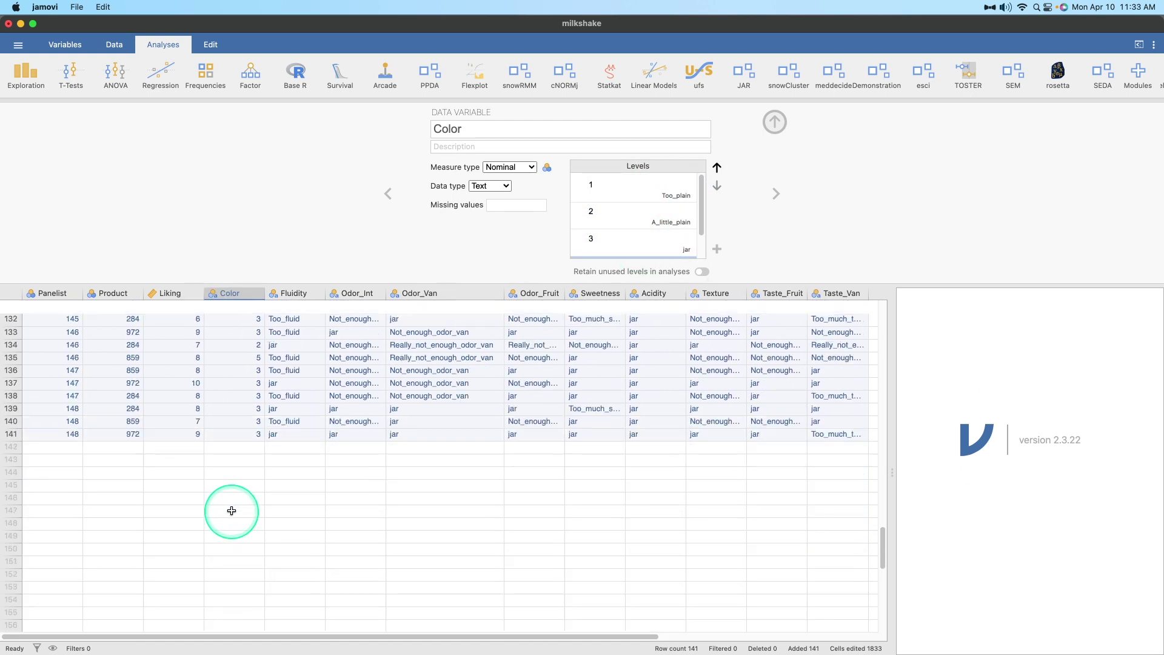
pyautogui.scroll(20, 232, 510)
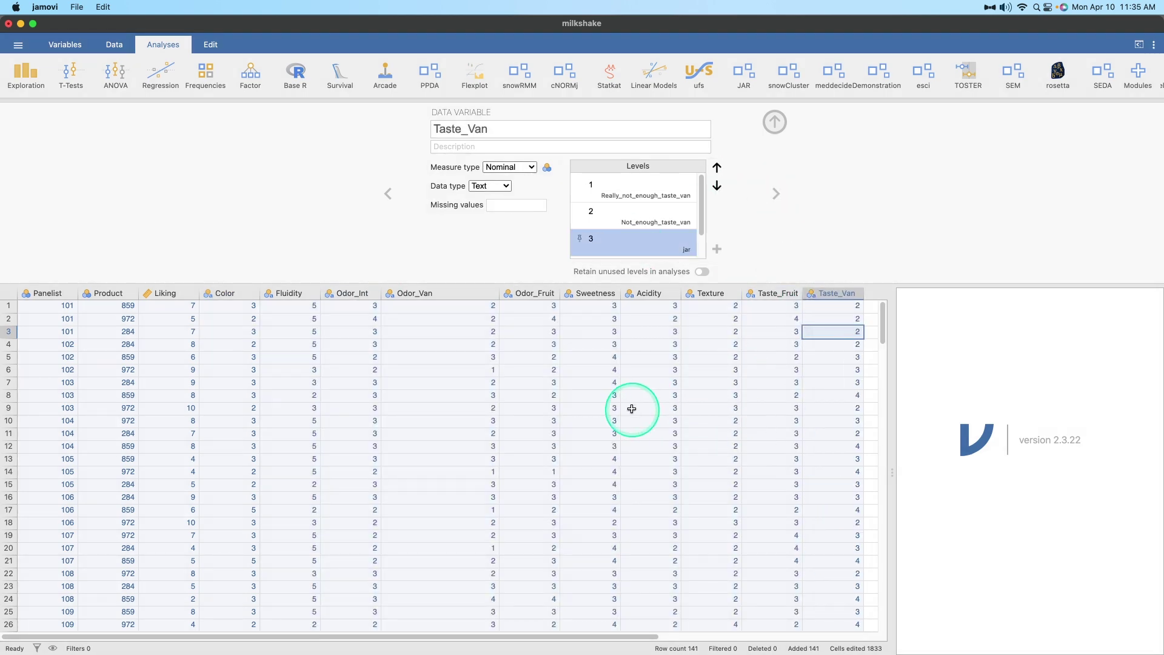
# - Narrow the Odor_Van column and close the Taste_Van variable setup panel
pyautogui.moveTo(498, 294); pyautogui.dragTo(441, 294)
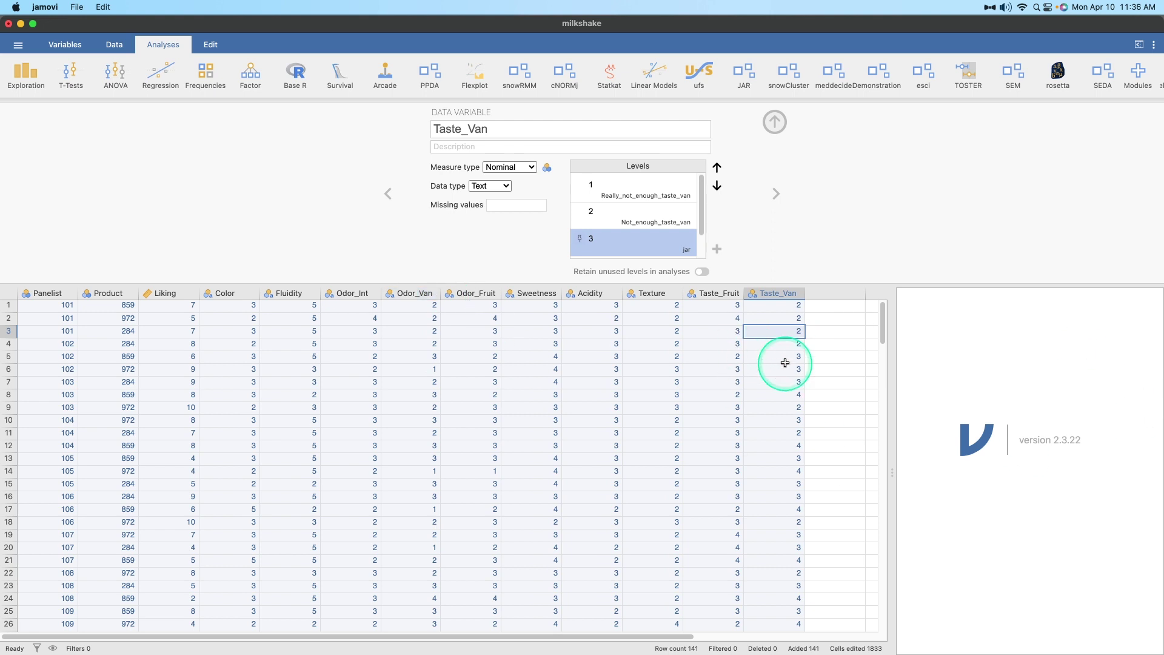
pyautogui.scroll(-10, 104, 338)
pyautogui.scroll(-15, 91, 364)
pyautogui.scroll(20, 303, 418)
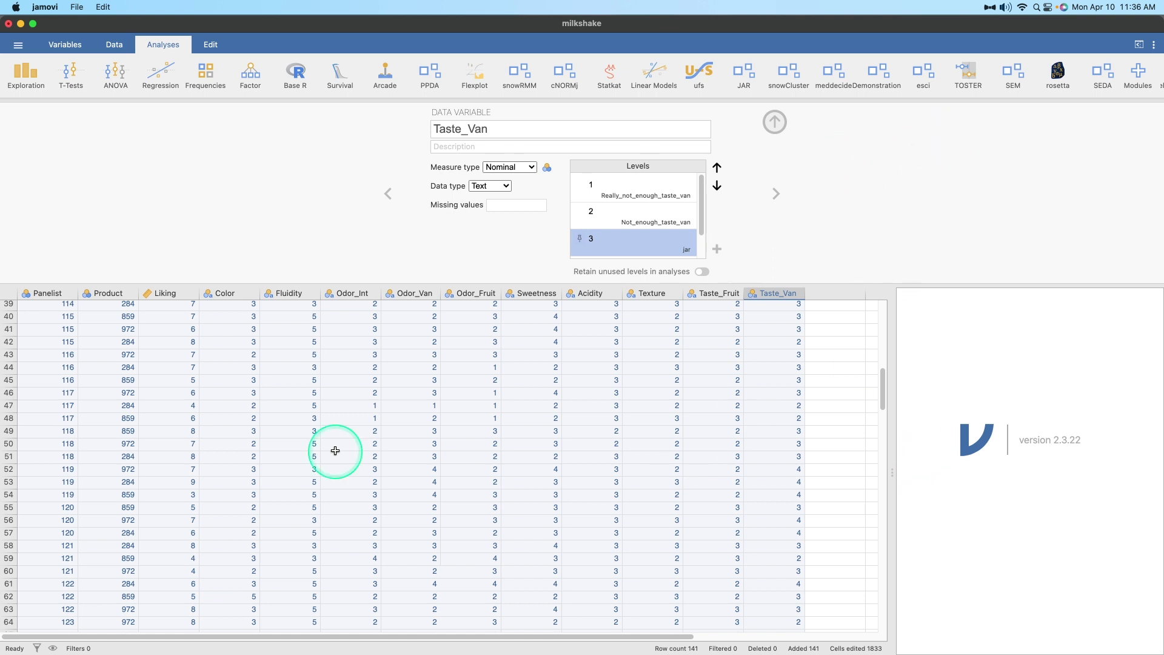
pyautogui.click(775, 122)
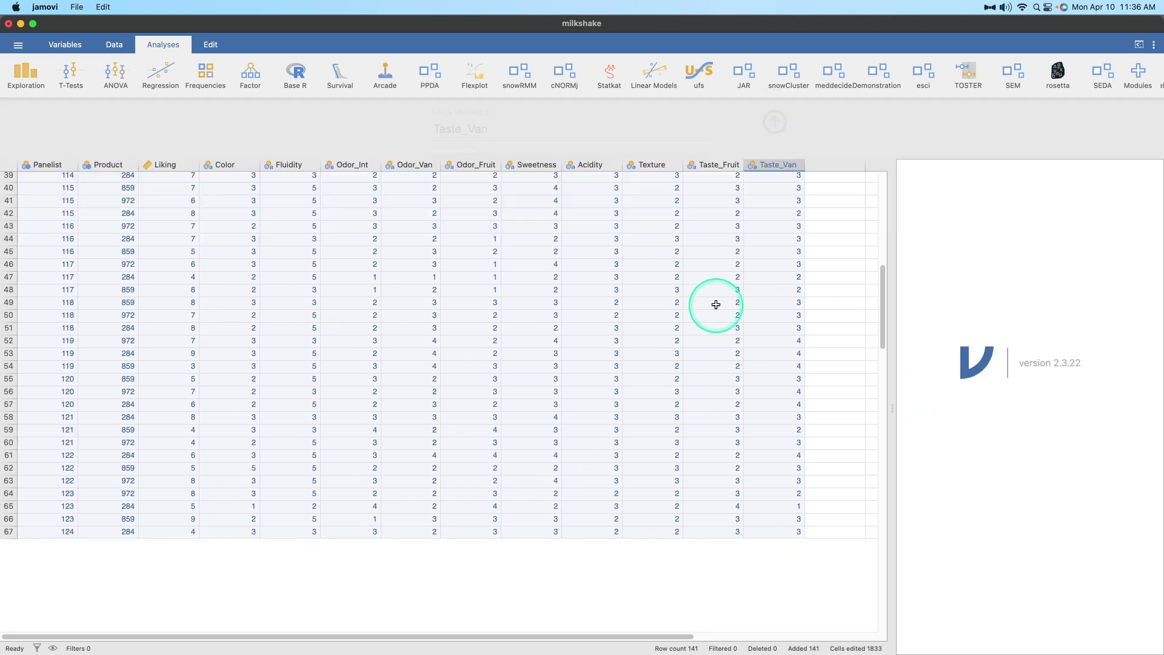
# - Widen the results area and run JAR > Just-About-Right analysis for the Consumer Research table
pyautogui.moveTo(887, 381); pyautogui.dragTo(416, 408)
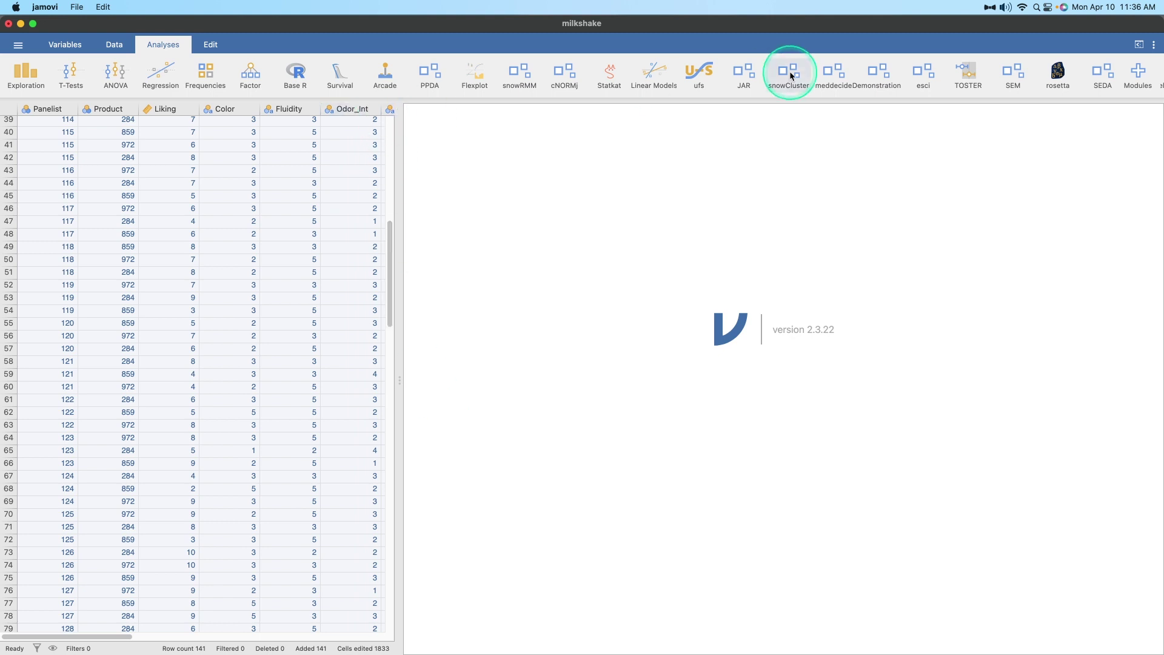
pyautogui.click(754, 79)
pyautogui.click(776, 123)
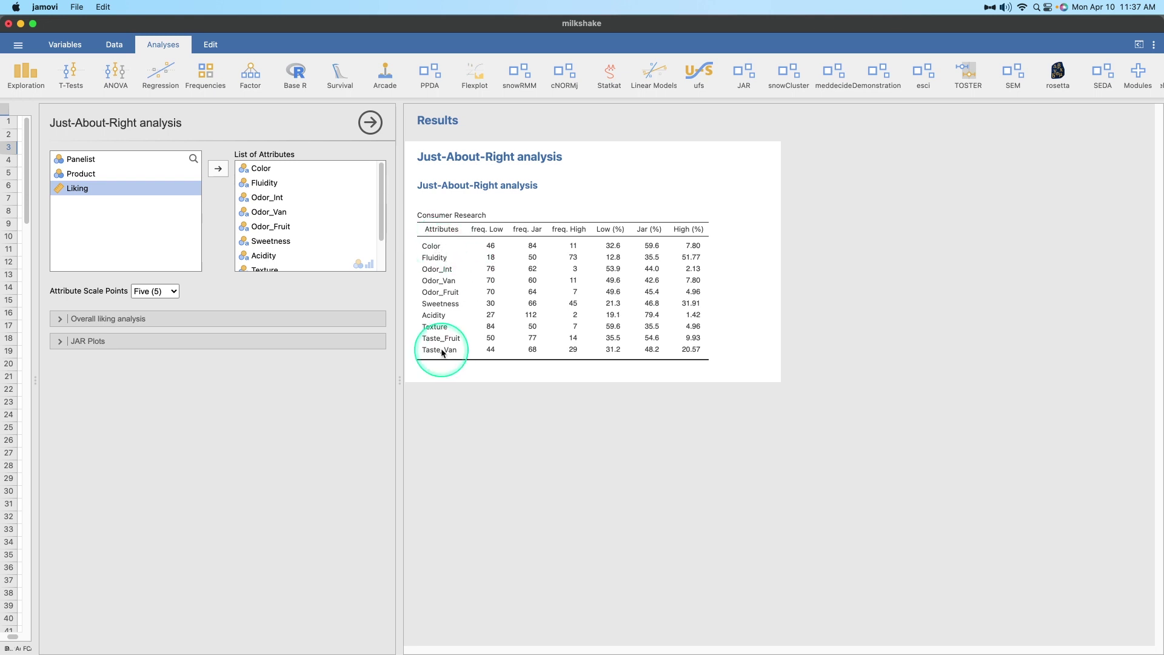
# - Put Liking in Overall liking, producing weighted-penalty and Low/High penalty tables with Texture most significant
pyautogui.click(278, 316)
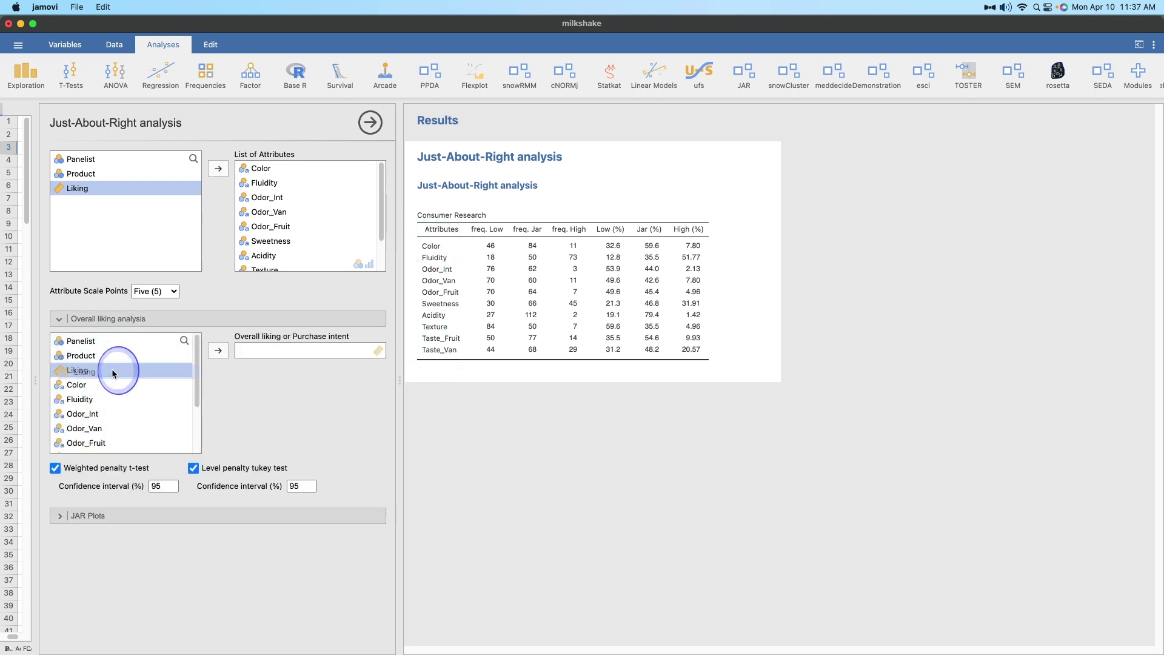
pyautogui.moveTo(171, 366); pyautogui.dragTo(303, 350)
pyautogui.scroll(-5, 857, 356)
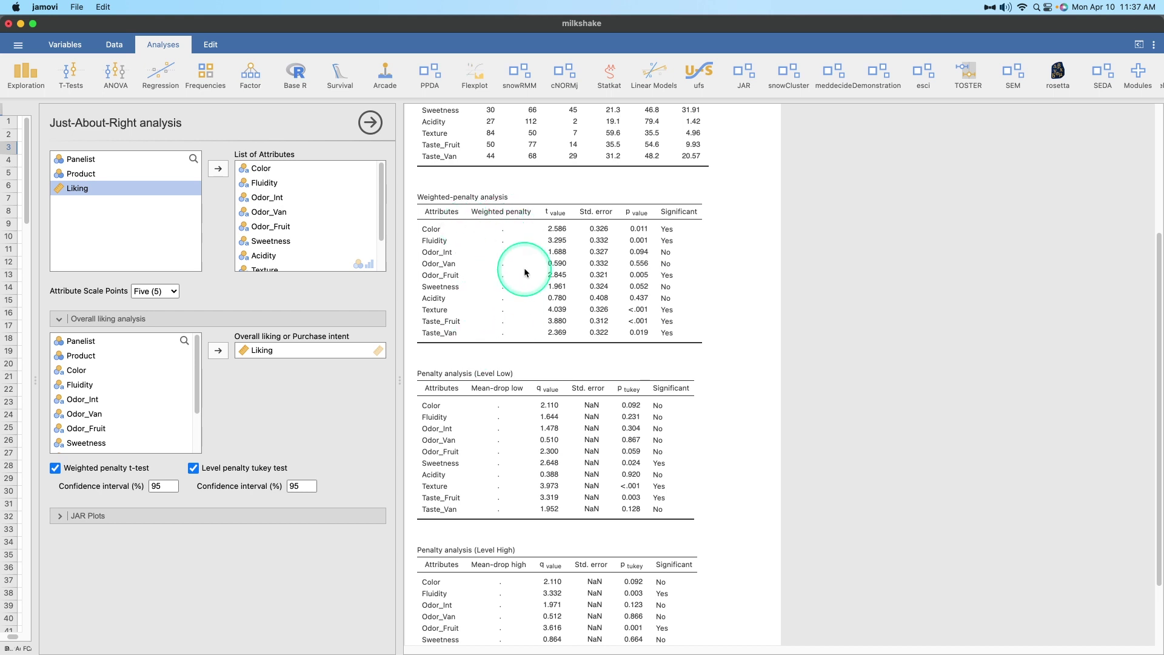
pyautogui.scroll(-3, 512, 301)
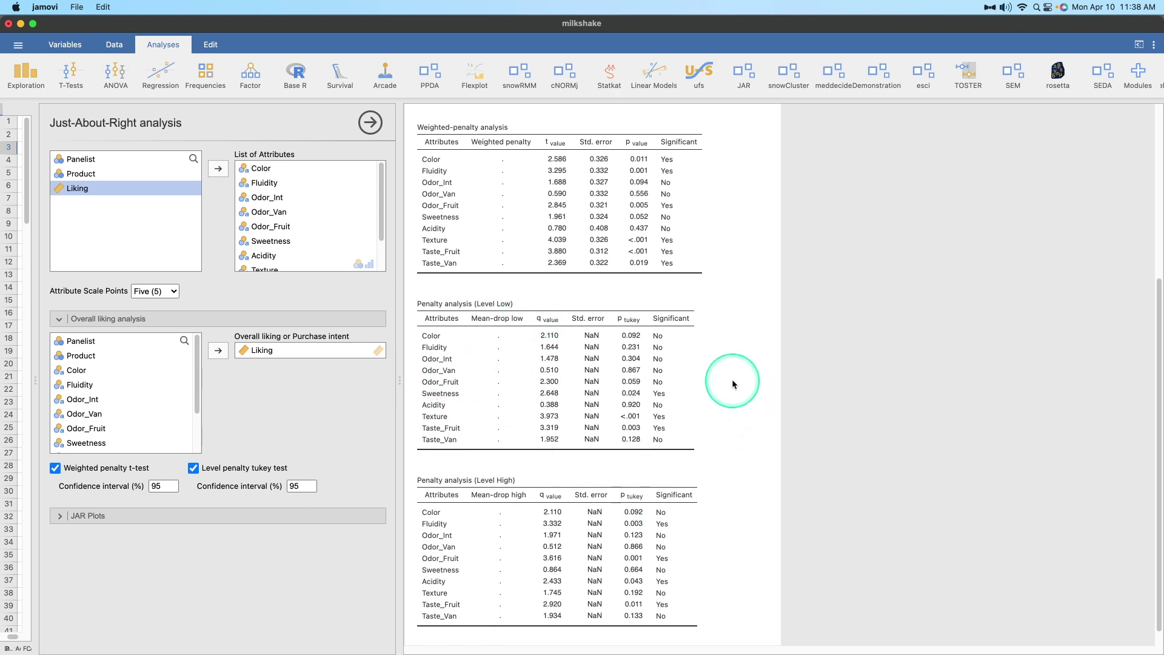
pyautogui.scroll(1, 726, 388)
pyautogui.scroll(-1, 604, 473)
pyautogui.scroll(10, 603, 461)
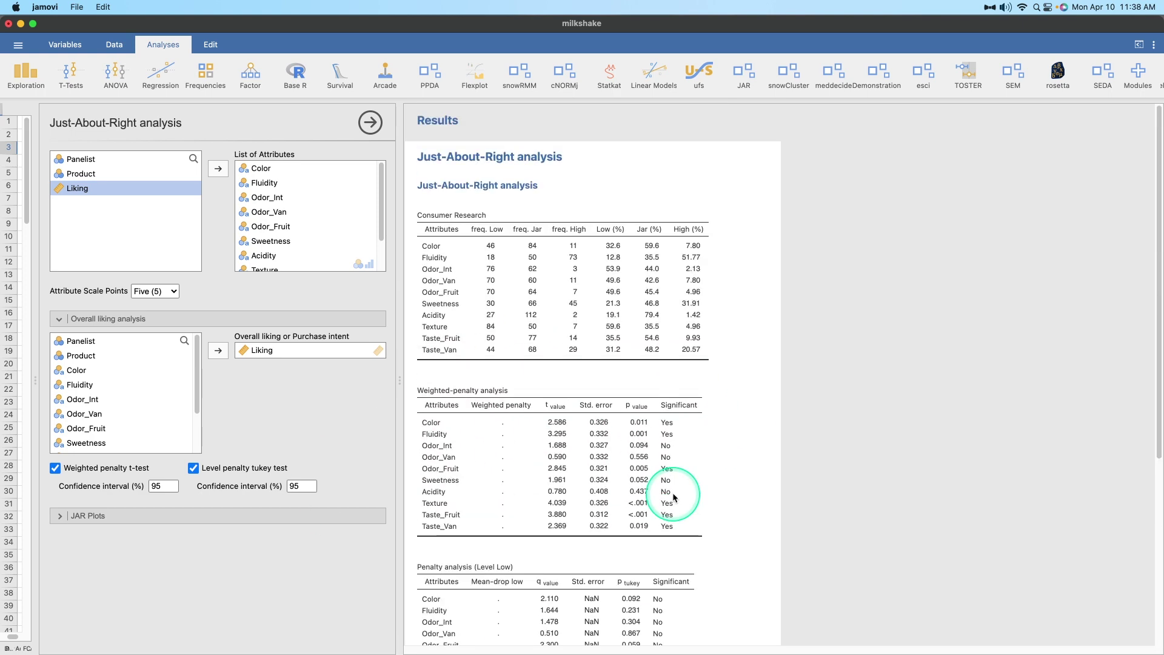
pyautogui.scroll(-5, 696, 428)
pyautogui.scroll(2, 689, 442)
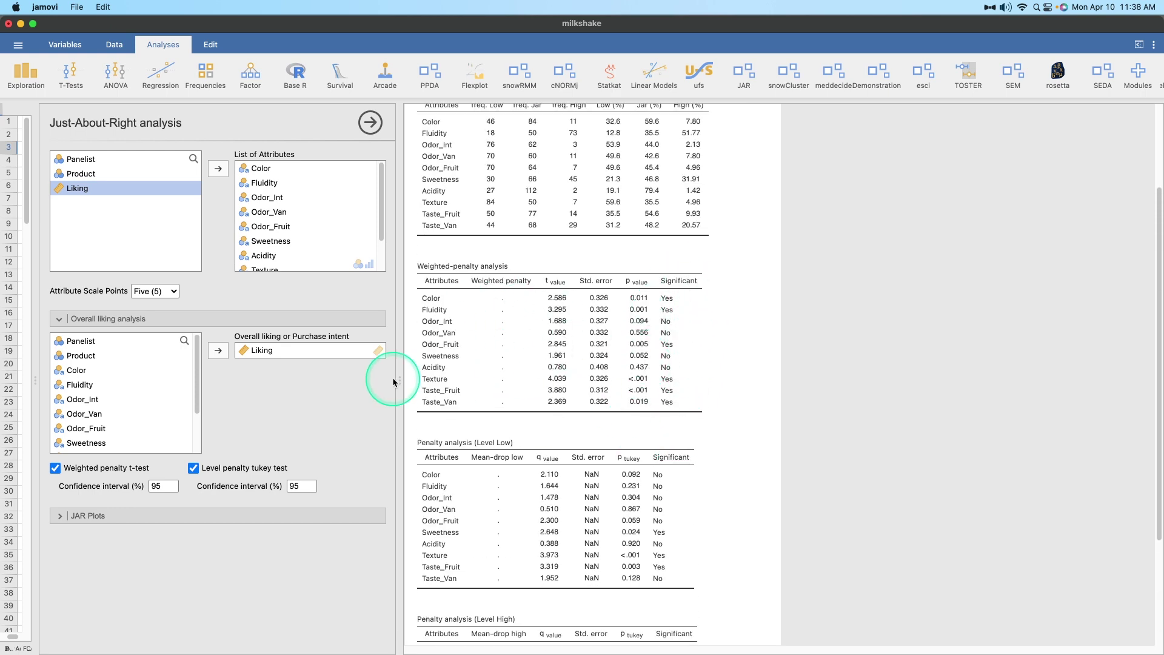
# - Under JAR Plots, enable the barplot of attributes and the ternary plot
pyautogui.scroll(-3, 606, 363)
pyautogui.click(209, 517)
pyautogui.click(139, 538)
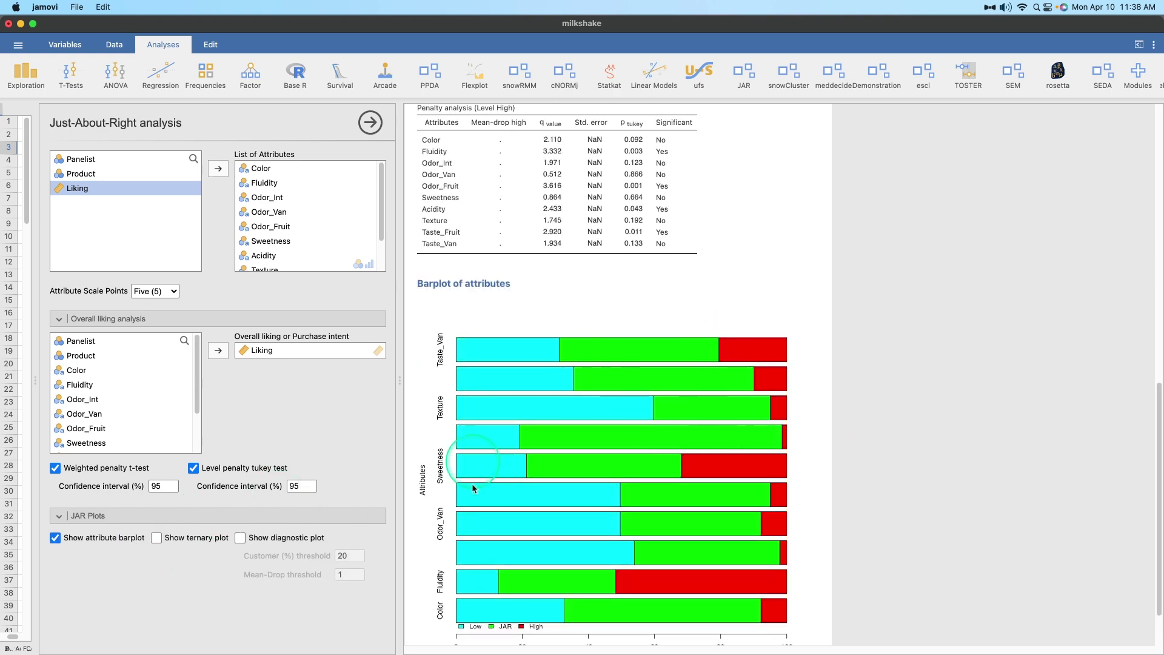
pyautogui.scroll(-2, 782, 473)
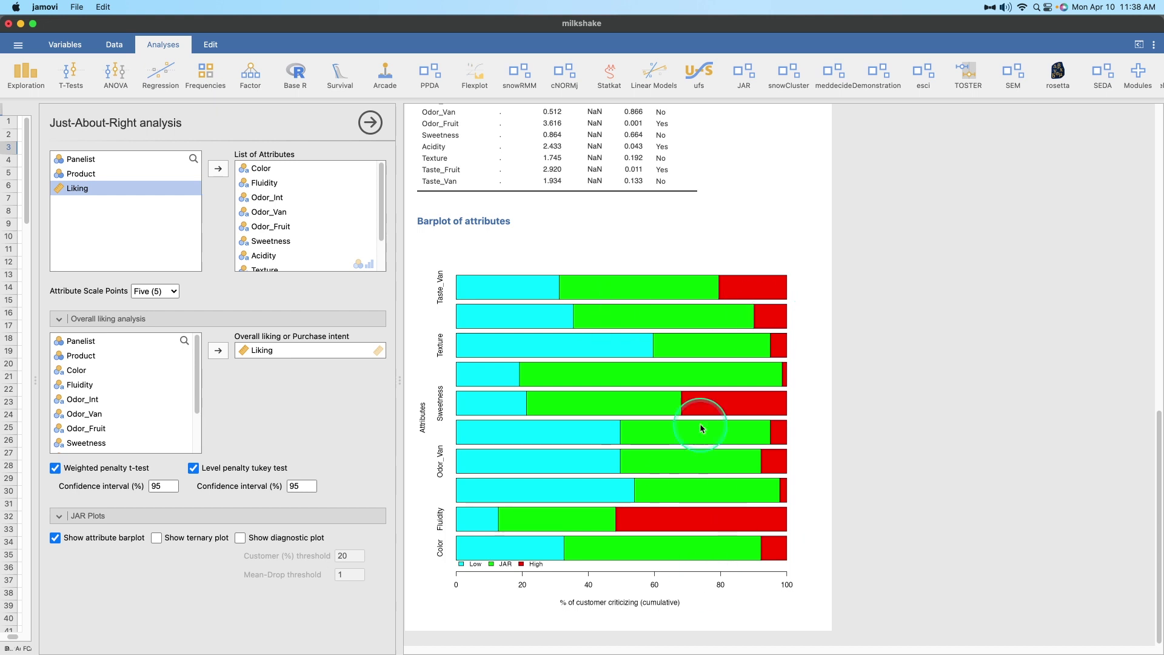
pyautogui.click(204, 537)
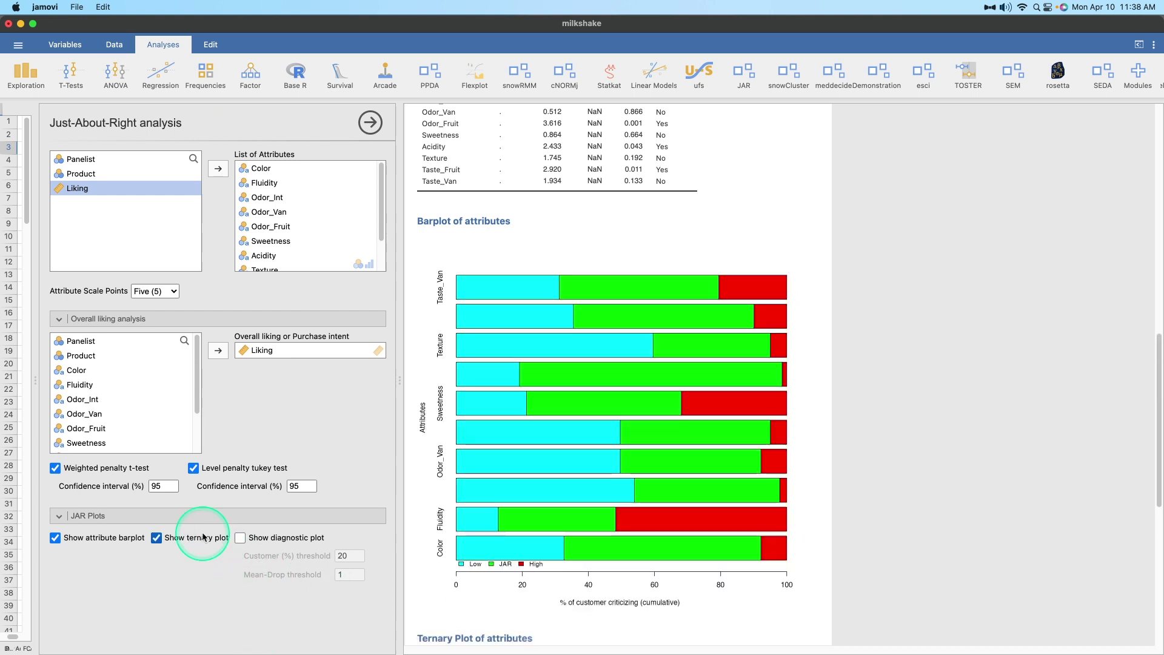
pyautogui.scroll(-7, 721, 530)
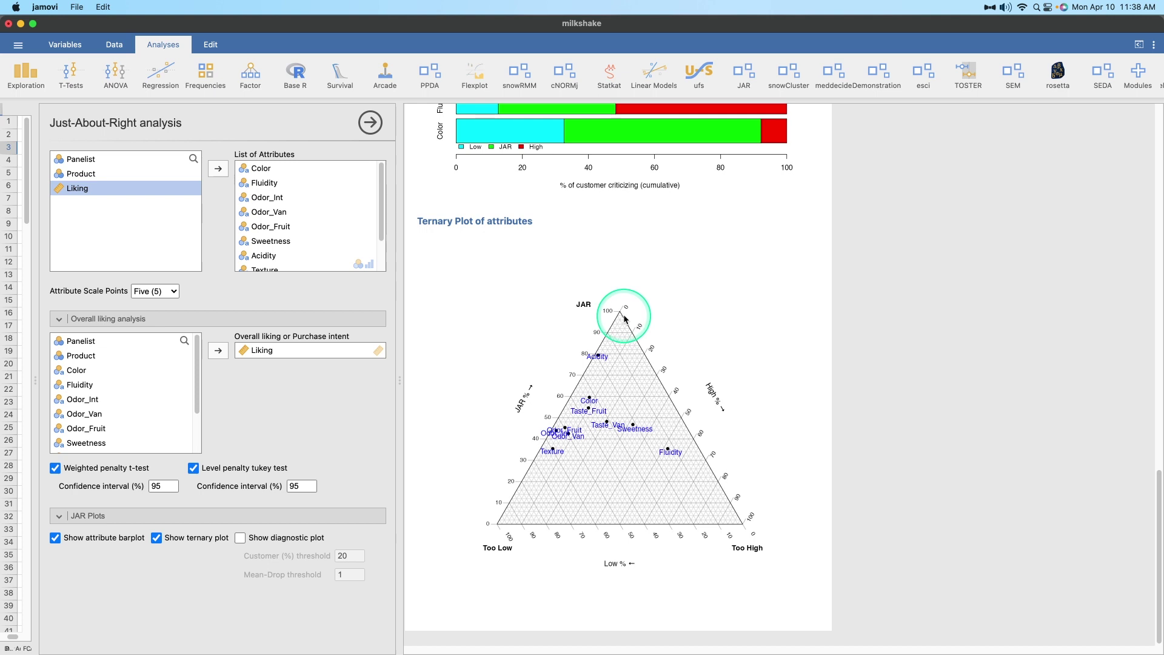
# - Scroll through the results to inspect the stacked Low/JAR/High barplot and ternary plot
pyautogui.click(598, 358)
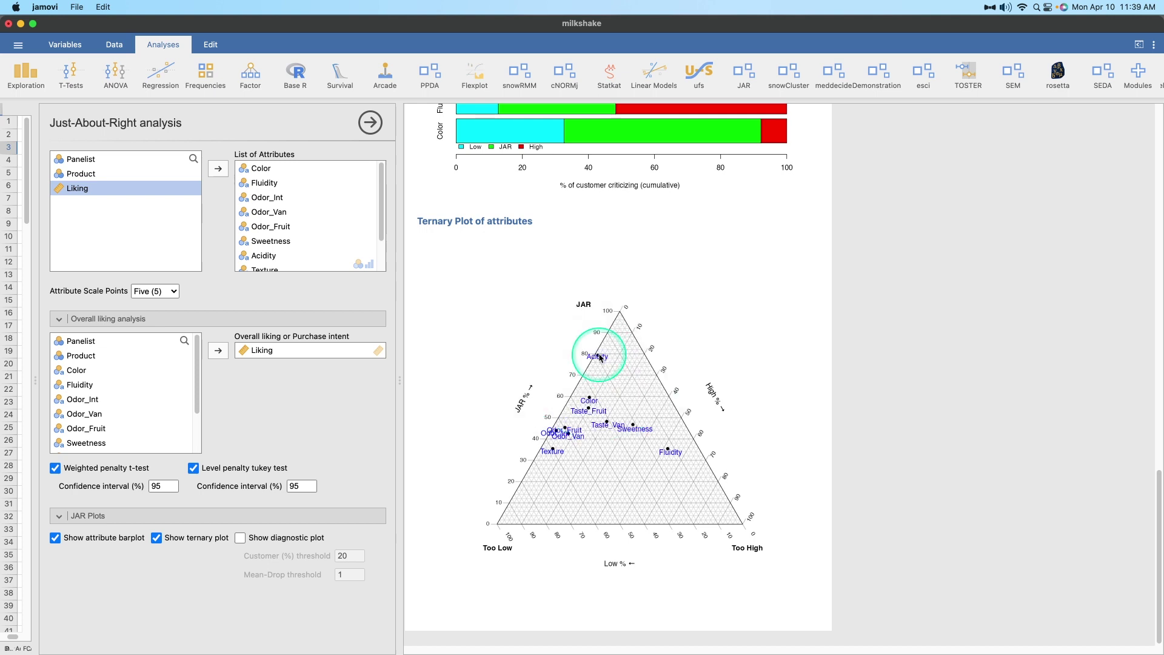
pyautogui.click(600, 357)
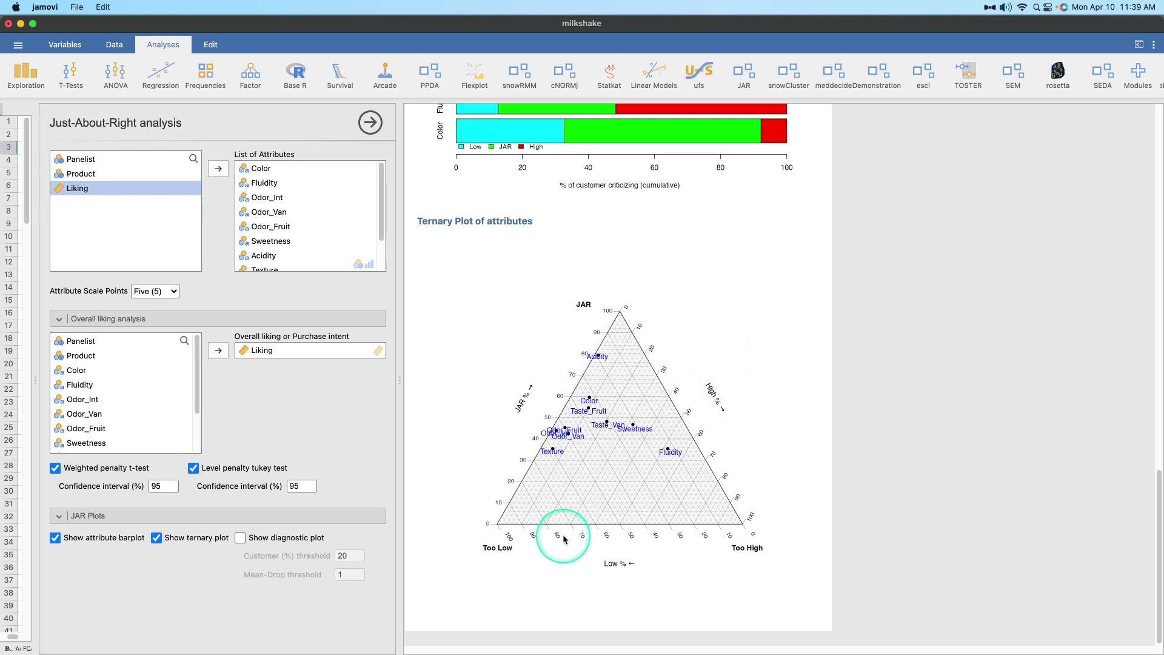
pyautogui.scroll(6, 624, 516)
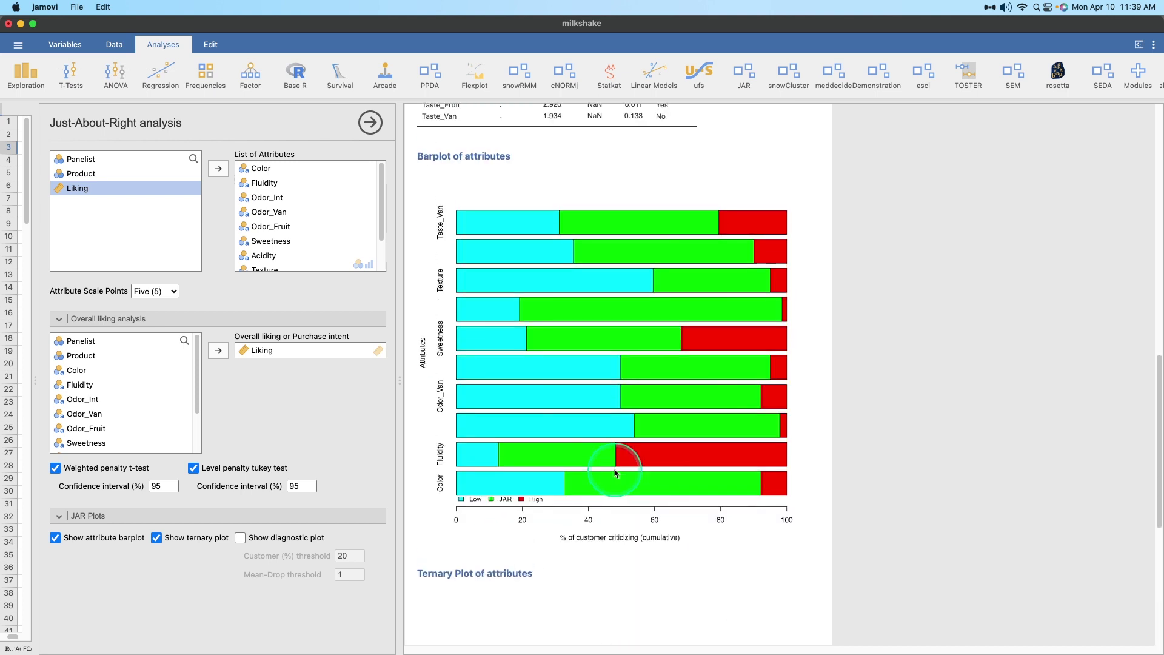
pyautogui.scroll(-1, 446, 211)
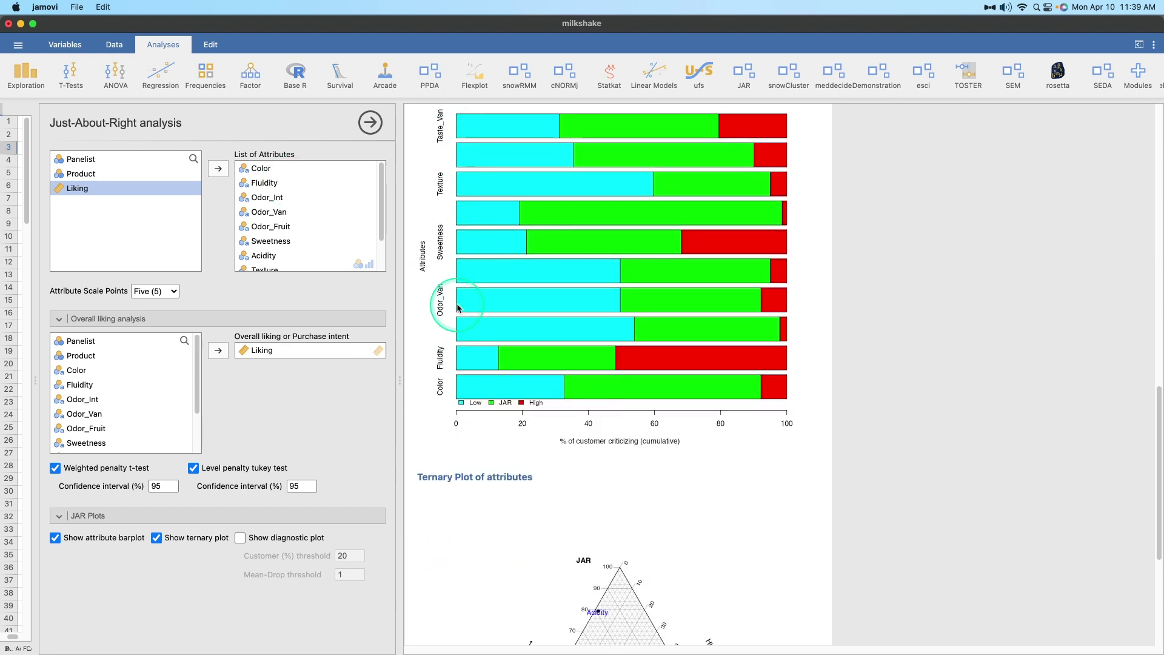
pyautogui.scroll(5, 610, 247)
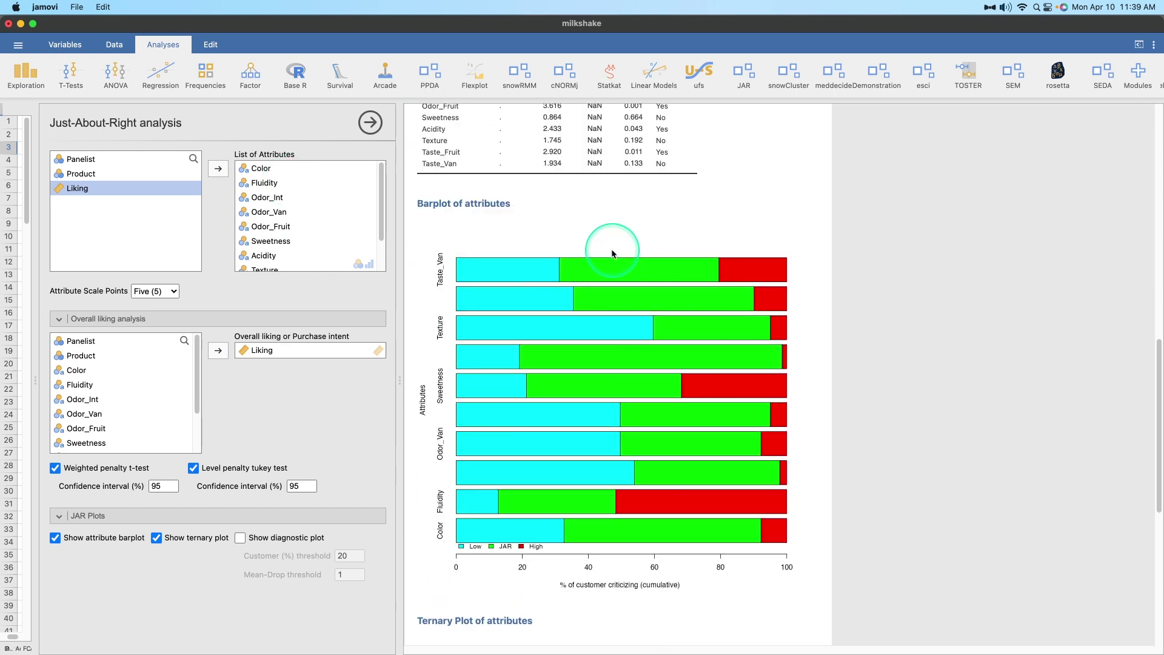
pyautogui.scroll(-4, 459, 408)
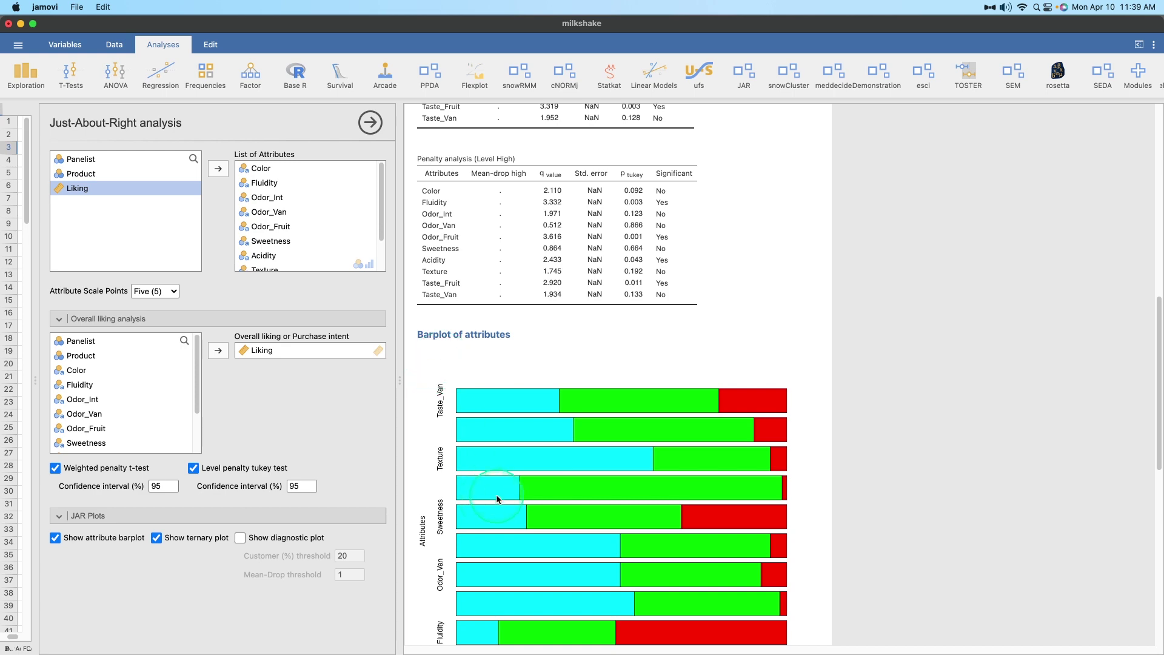
pyautogui.scroll(-6, 711, 483)
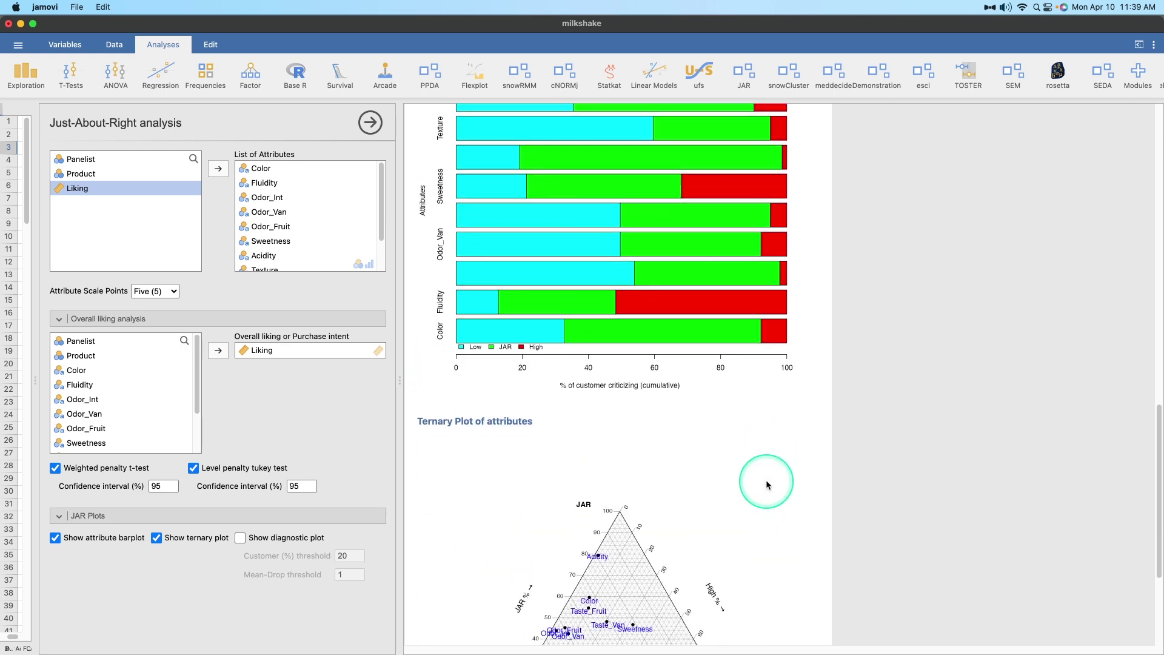
pyautogui.scroll(12, 758, 394)
pyautogui.scroll(8, 751, 285)
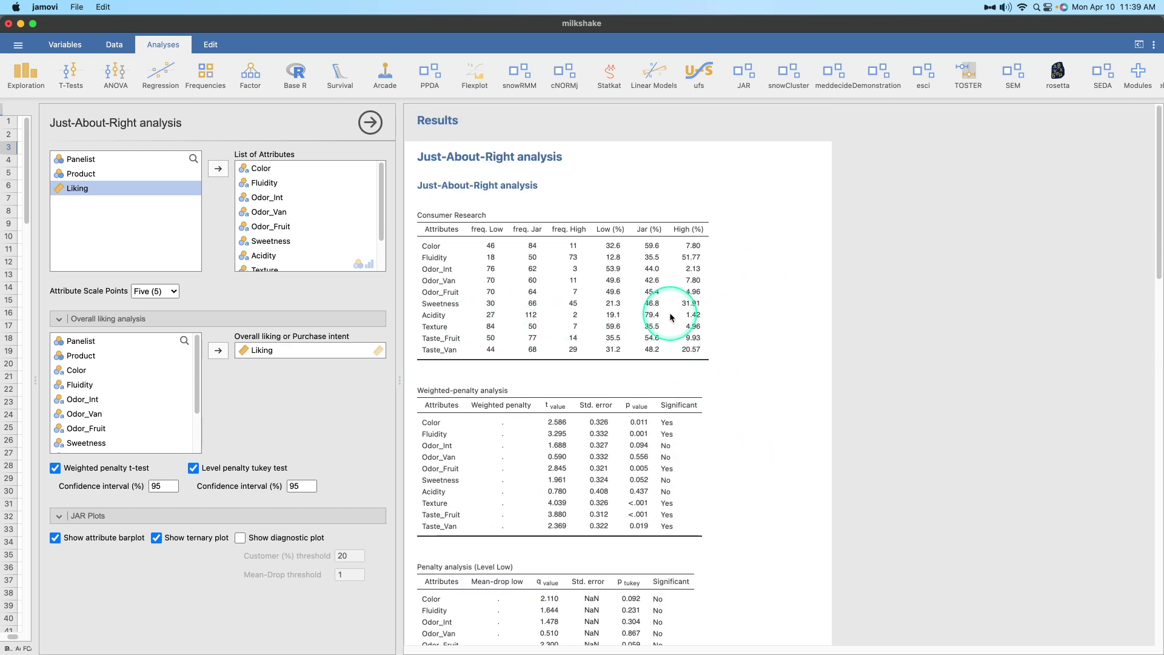
pyautogui.scroll(-20, 698, 316)
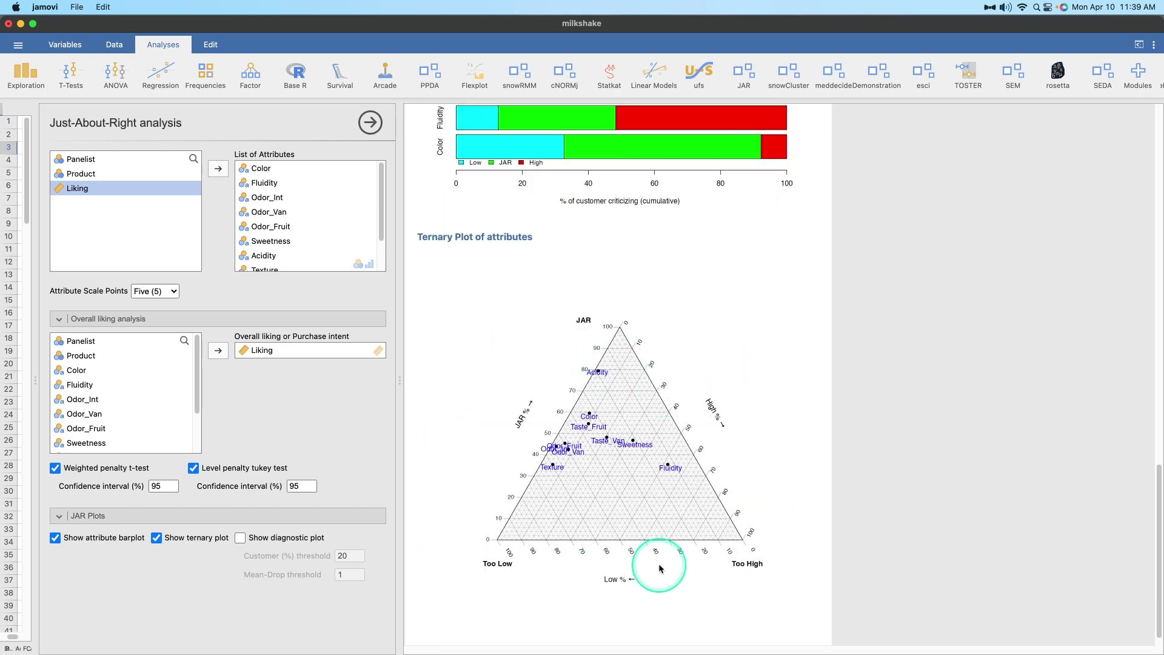
pyautogui.scroll(10, 702, 486)
pyautogui.scroll(5, 700, 490)
pyautogui.scroll(-15, 636, 247)
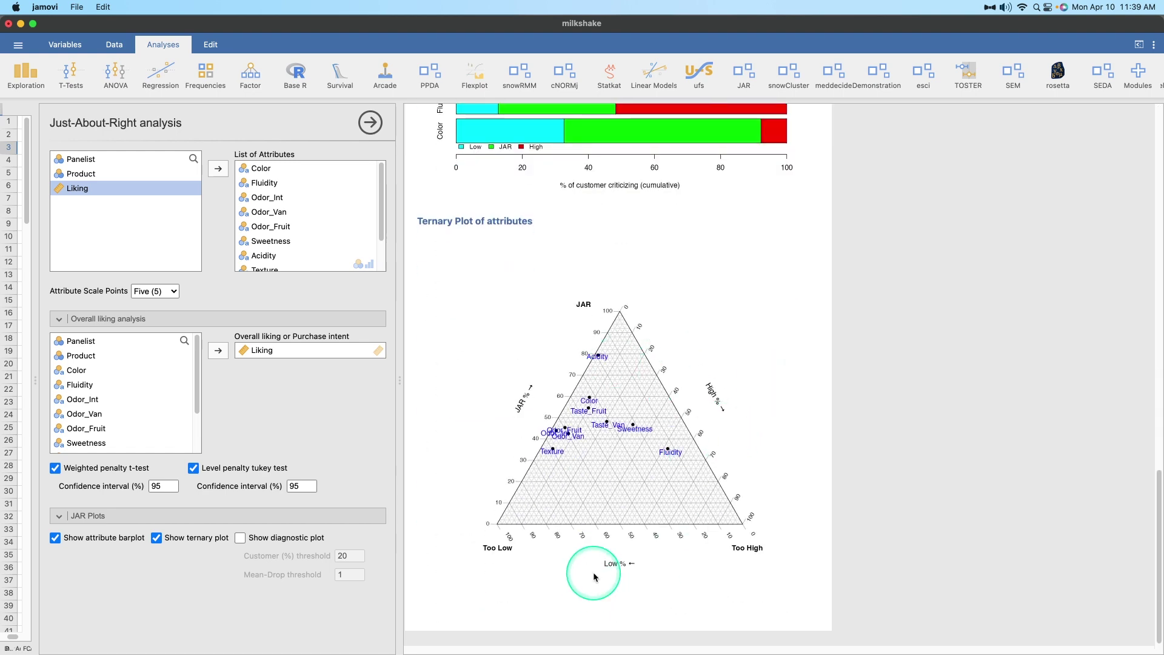
pyautogui.click(296, 540)
pyautogui.scroll(-5, 636, 515)
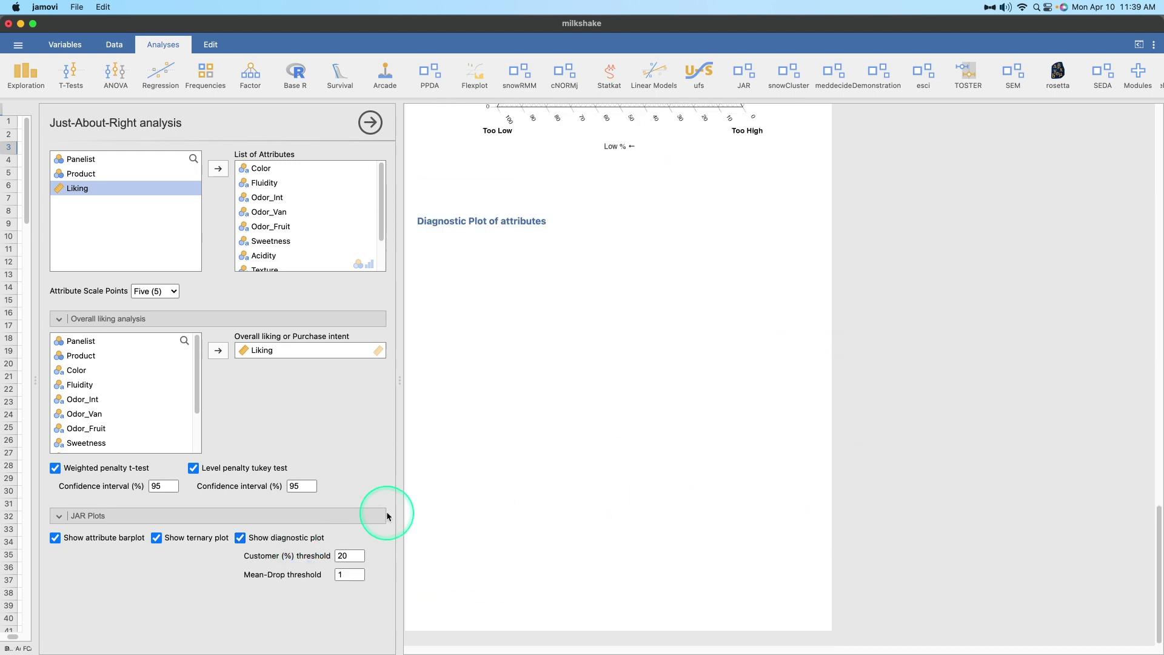
pyautogui.click(291, 539)
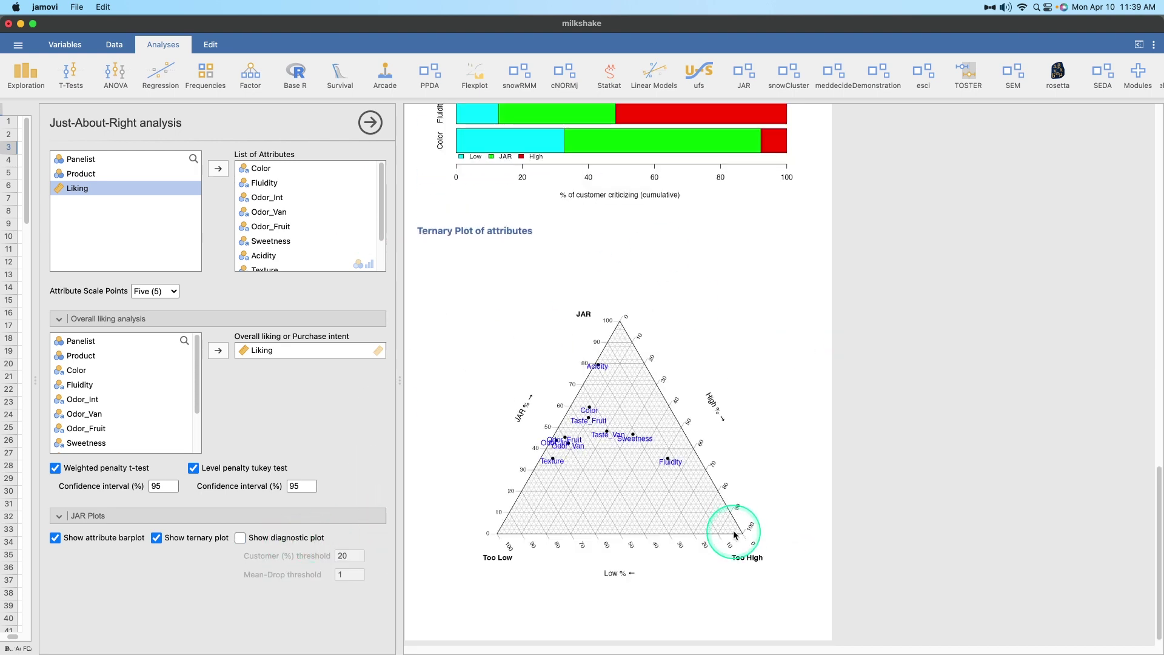
pyautogui.scroll(15, 704, 448)
pyautogui.scroll(-10, 804, 290)
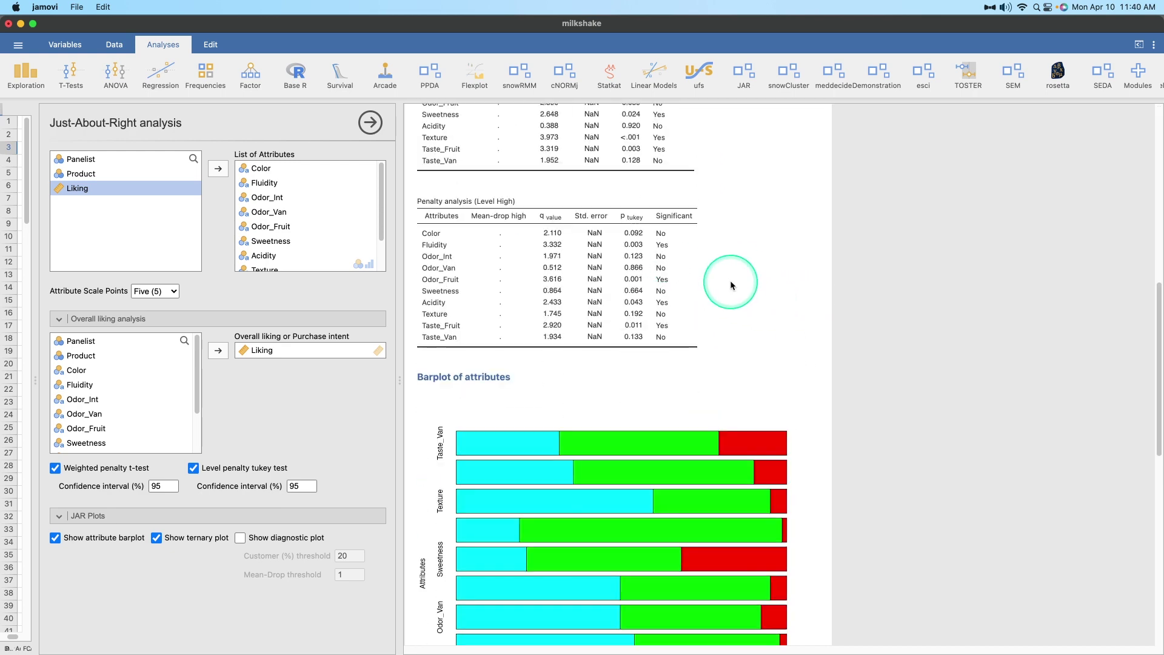
pyautogui.scroll(10, 656, 498)
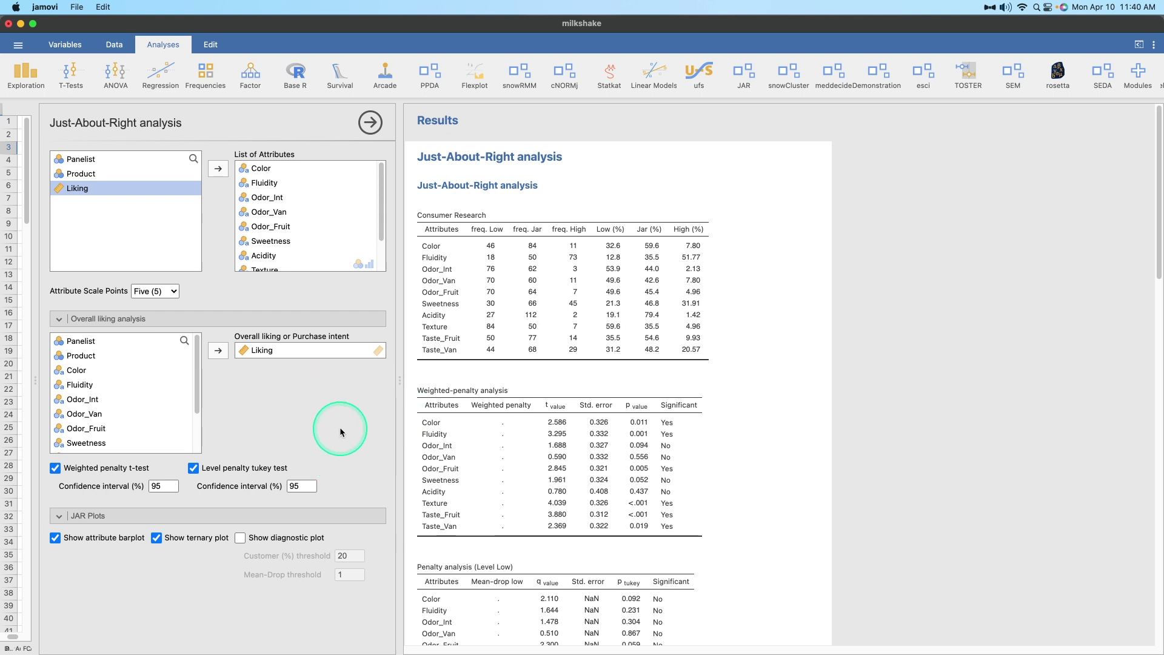
# - Give the spreadsheet more room and add a new row filter from the Data tools
pyautogui.click(370, 124)
pyautogui.moveTo(400, 380); pyautogui.dragTo(990, 358)
pyautogui.click(114, 44)
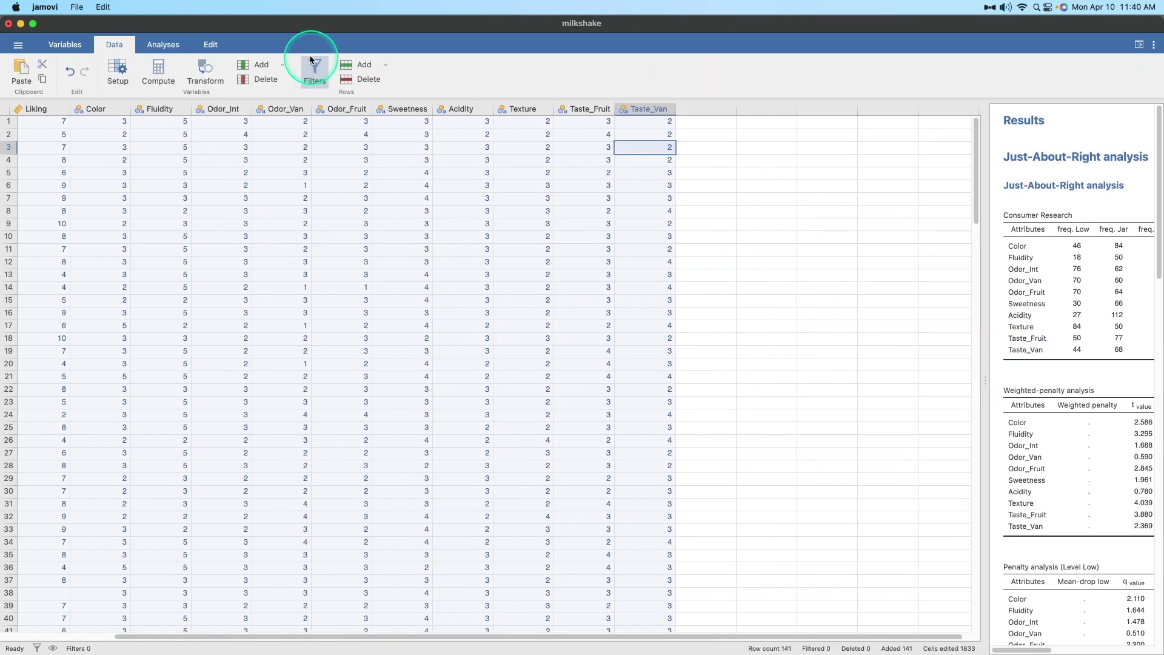
pyautogui.click(349, 65)
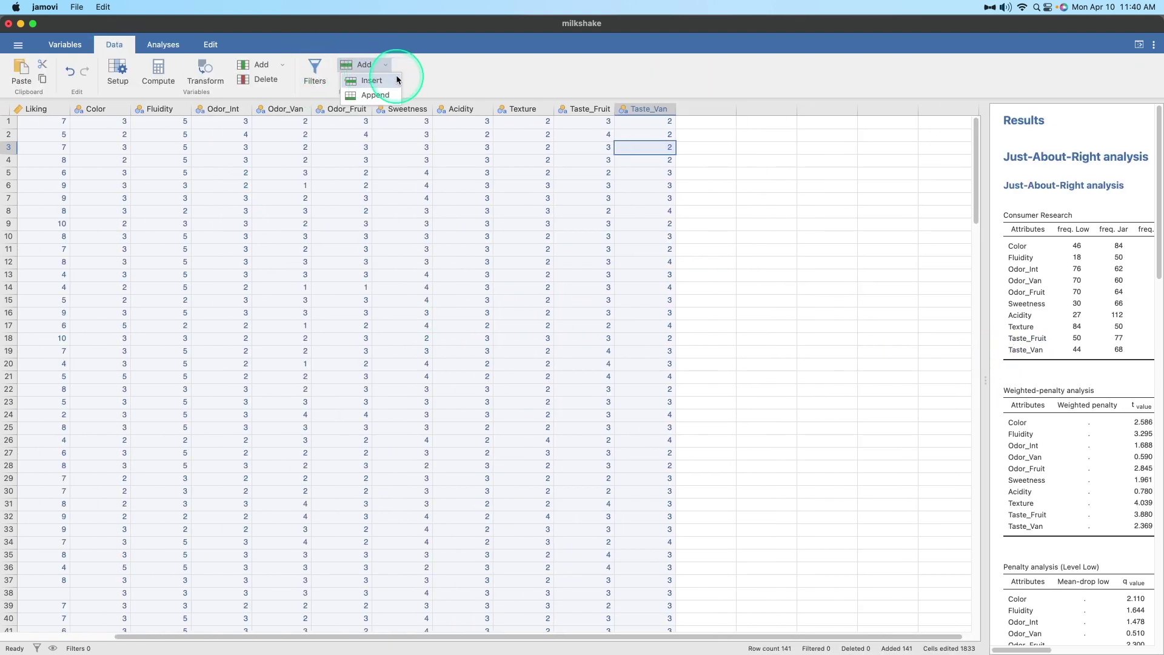
pyautogui.click(317, 65)
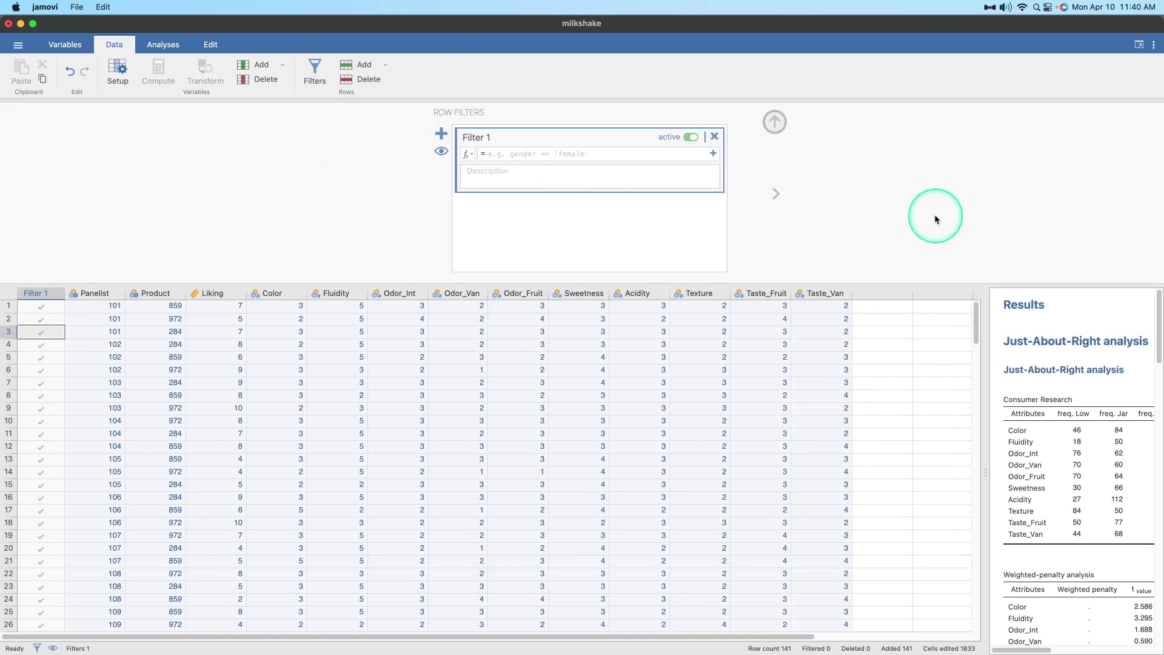
# - Enter the filter Product == 859 in Filter 1, excluding 94 rows
pyautogui.click(494, 160)
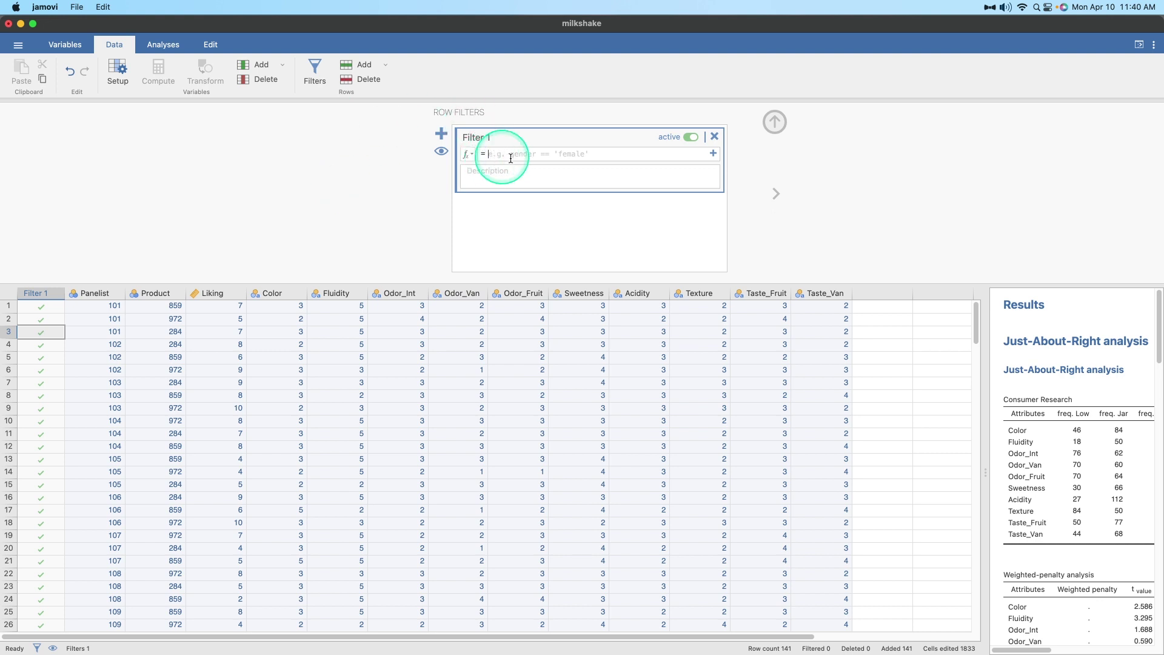
pyautogui.write('PROD')
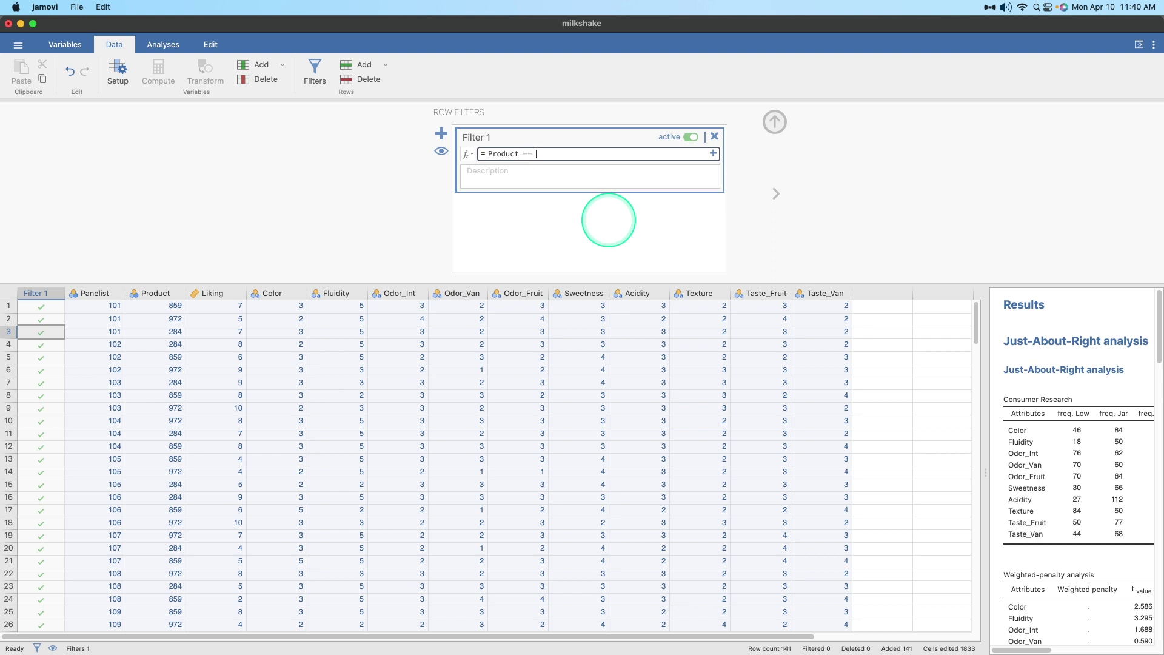
pyautogui.press('Return')
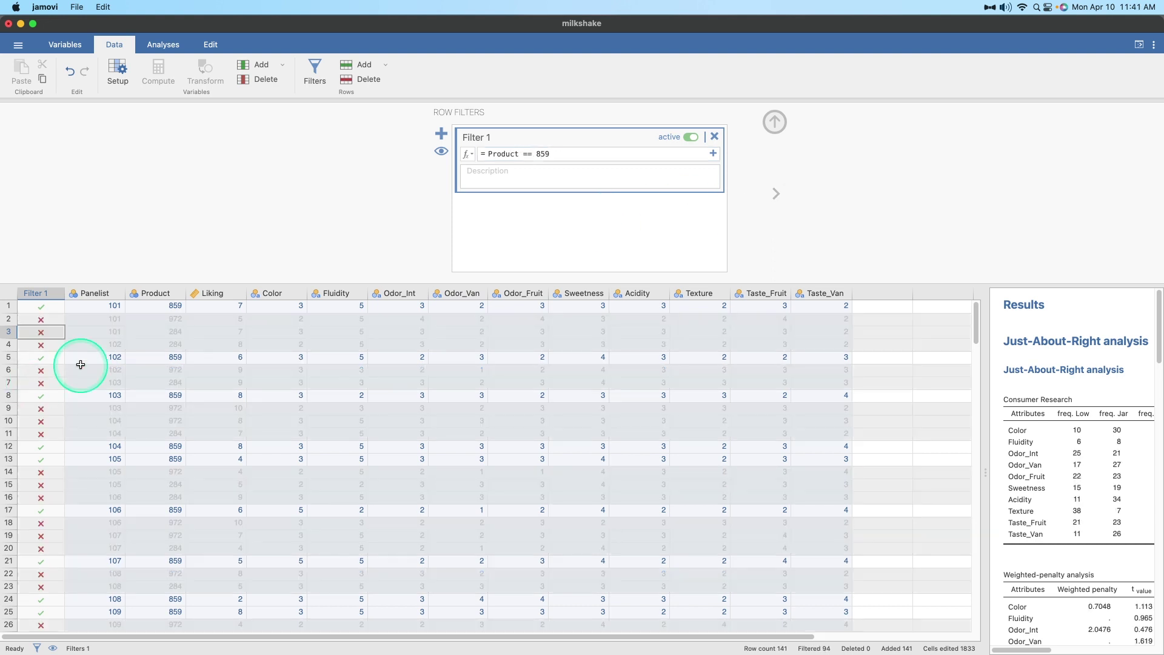
pyautogui.scroll(-15, 138, 331)
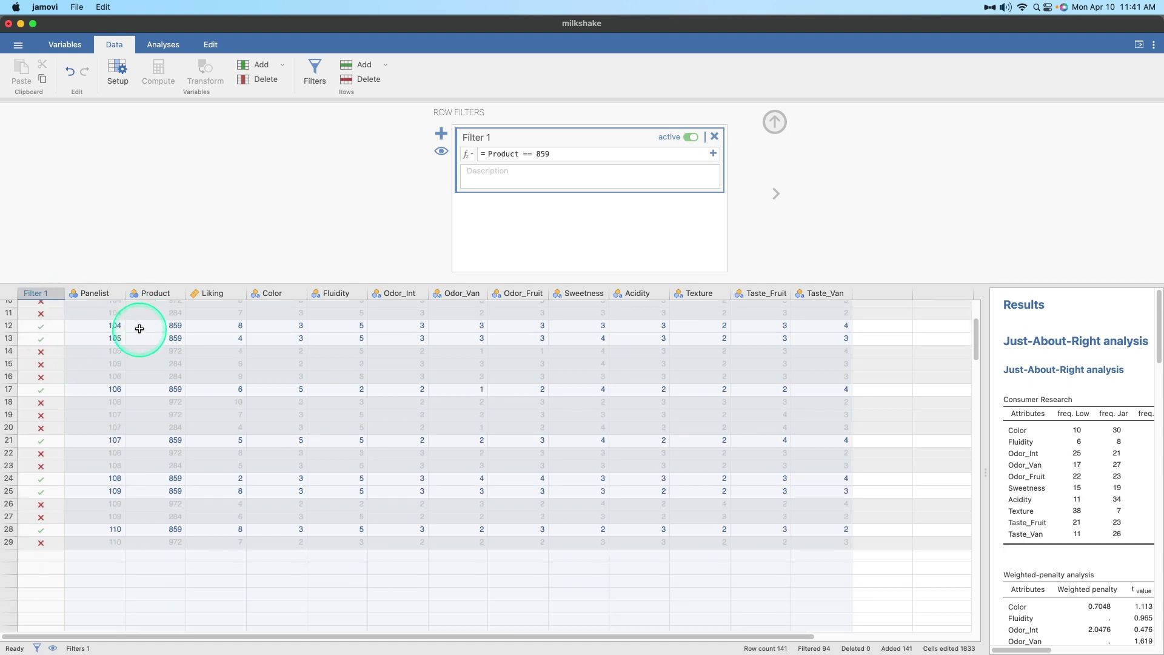
pyautogui.scroll(-12, 299, 428)
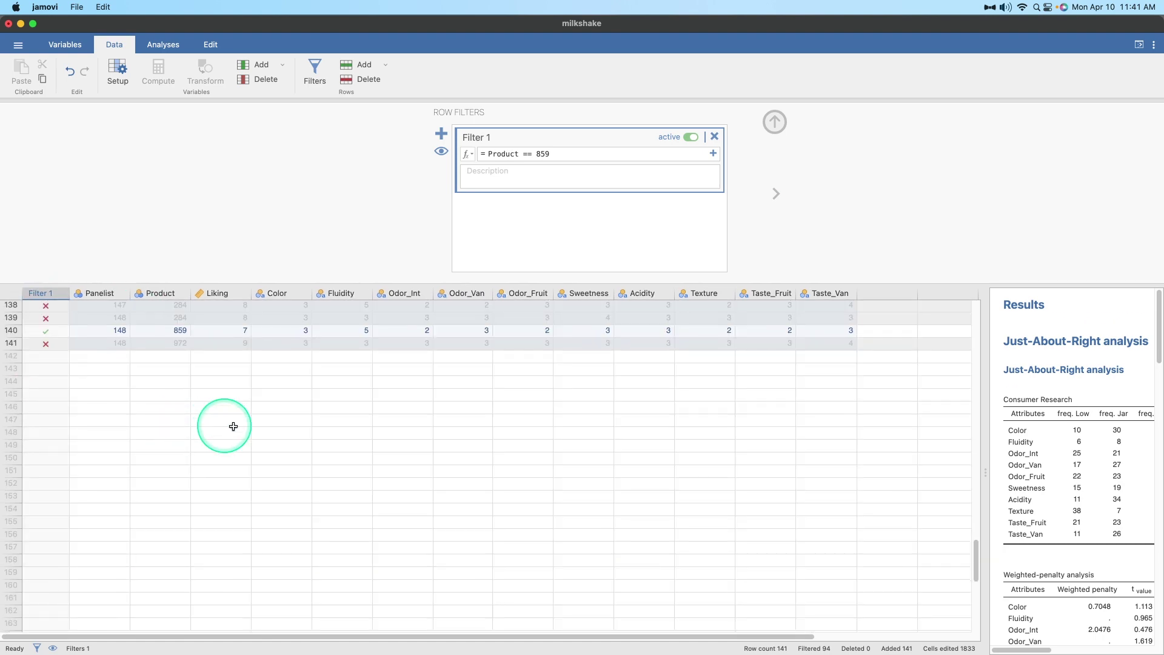
pyautogui.scroll(20, 292, 434)
pyautogui.scroll(8, 281, 436)
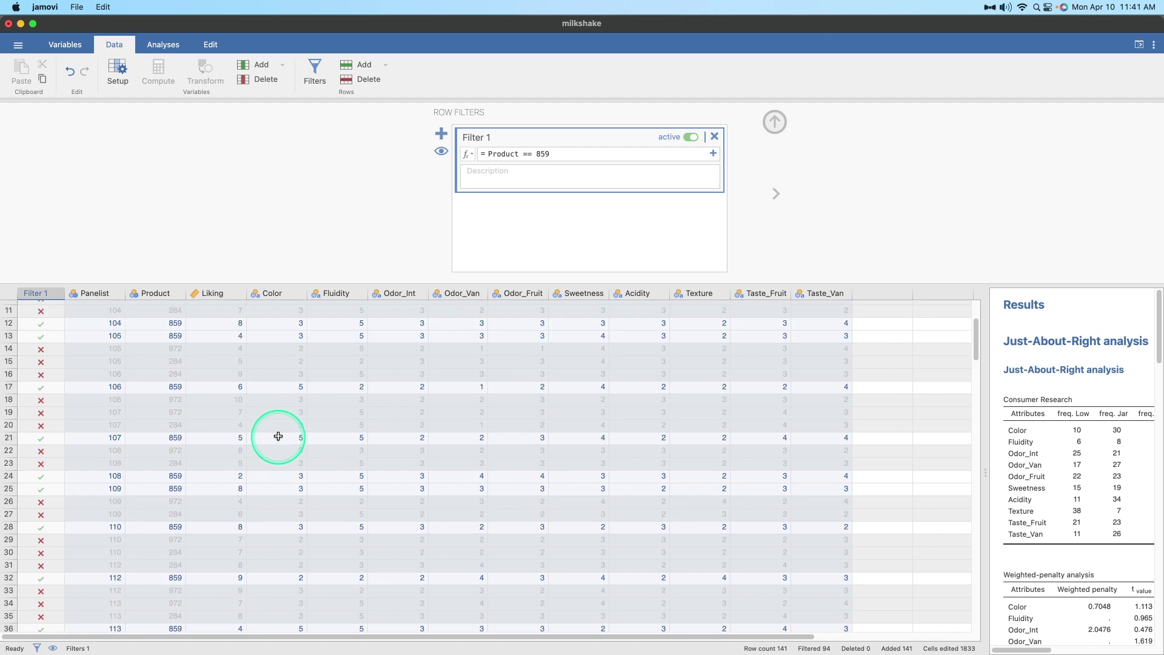
# - Hide the row filters, widen the results, and start a new Just-About-Right analysis
pyautogui.click(774, 122)
pyautogui.moveTo(989, 383); pyautogui.dragTo(362, 393)
pyautogui.scroll(-20, 744, 445)
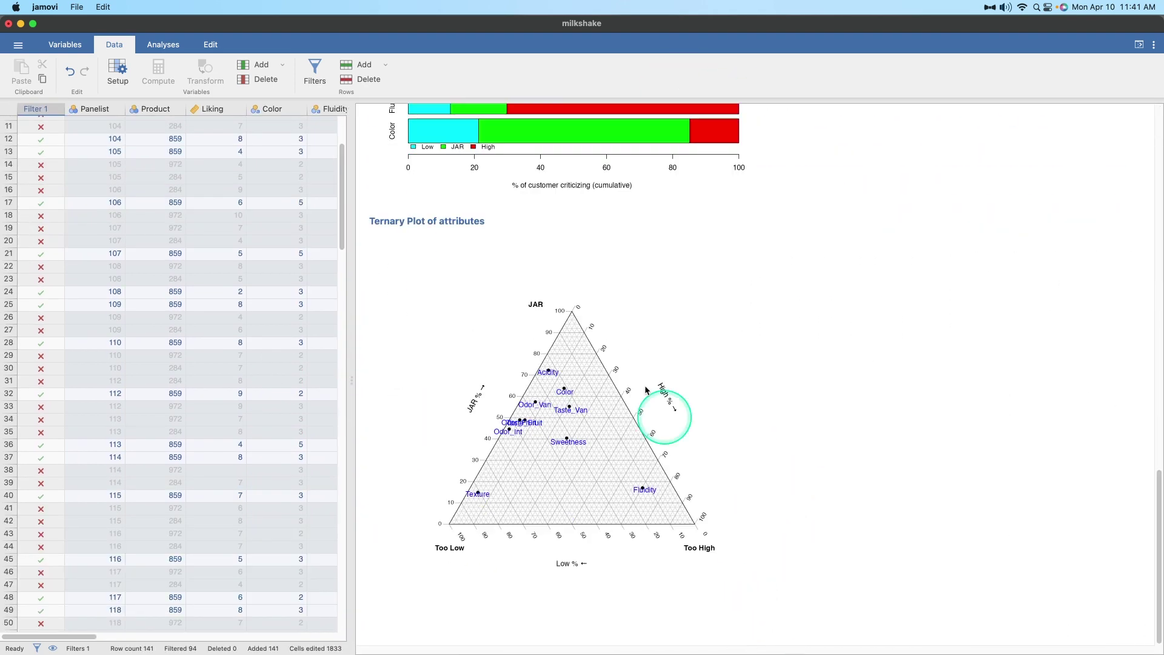
pyautogui.click(172, 45)
pyautogui.click(744, 73)
pyautogui.click(775, 118)
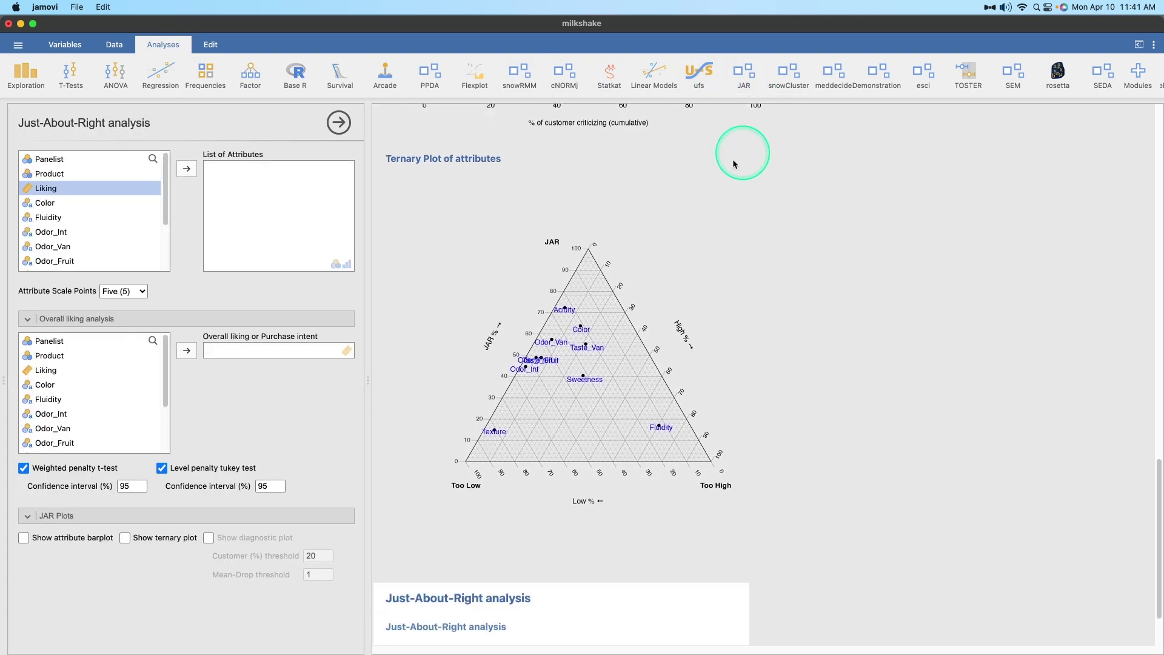
# - Assign the attribute variables to List of Attributes and Liking to Overall liking
pyautogui.click(64, 189)
pyautogui.scroll(-5, 72, 211)
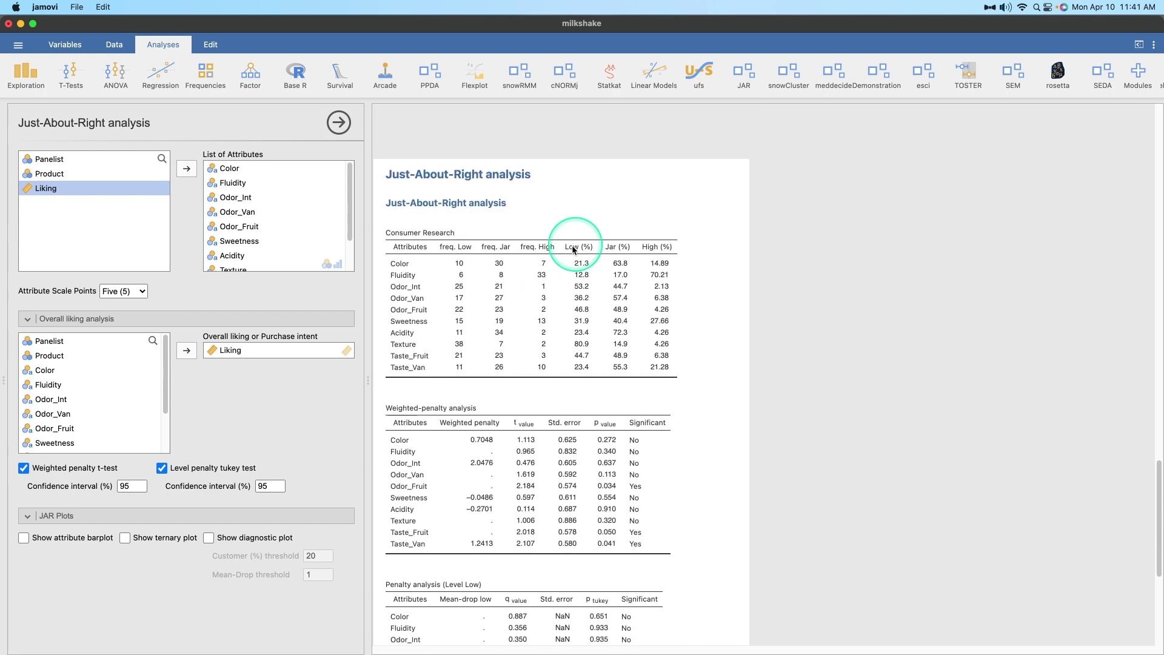
pyautogui.scroll(-5, 485, 273)
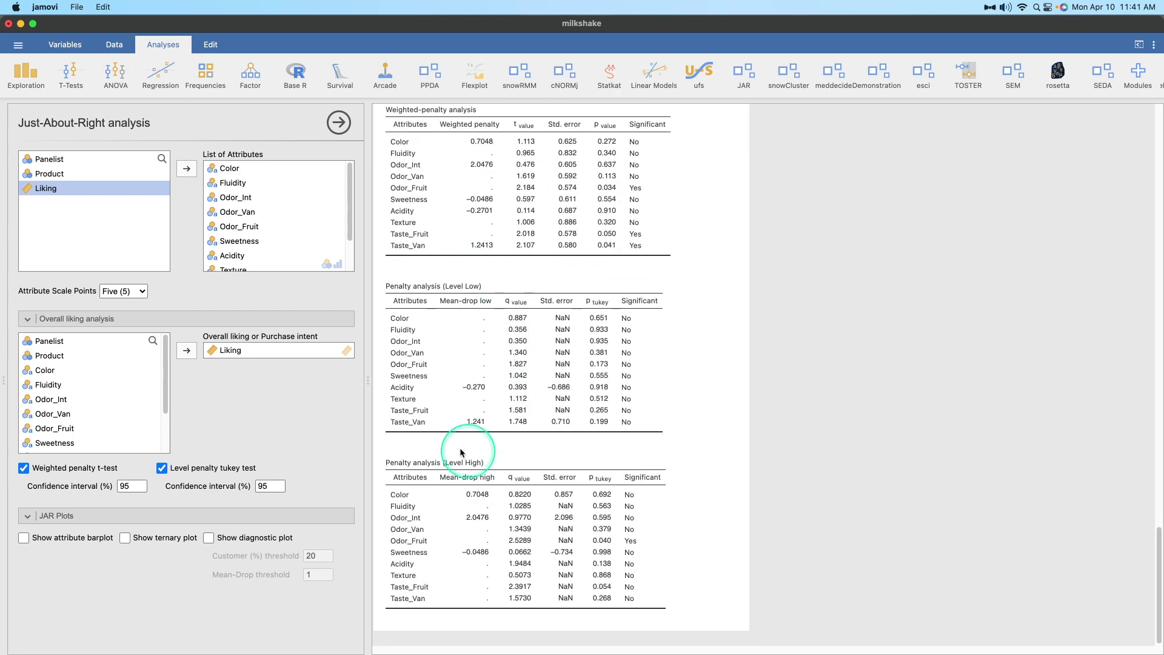
pyautogui.scroll(10, 540, 480)
pyautogui.scroll(-4, 543, 481)
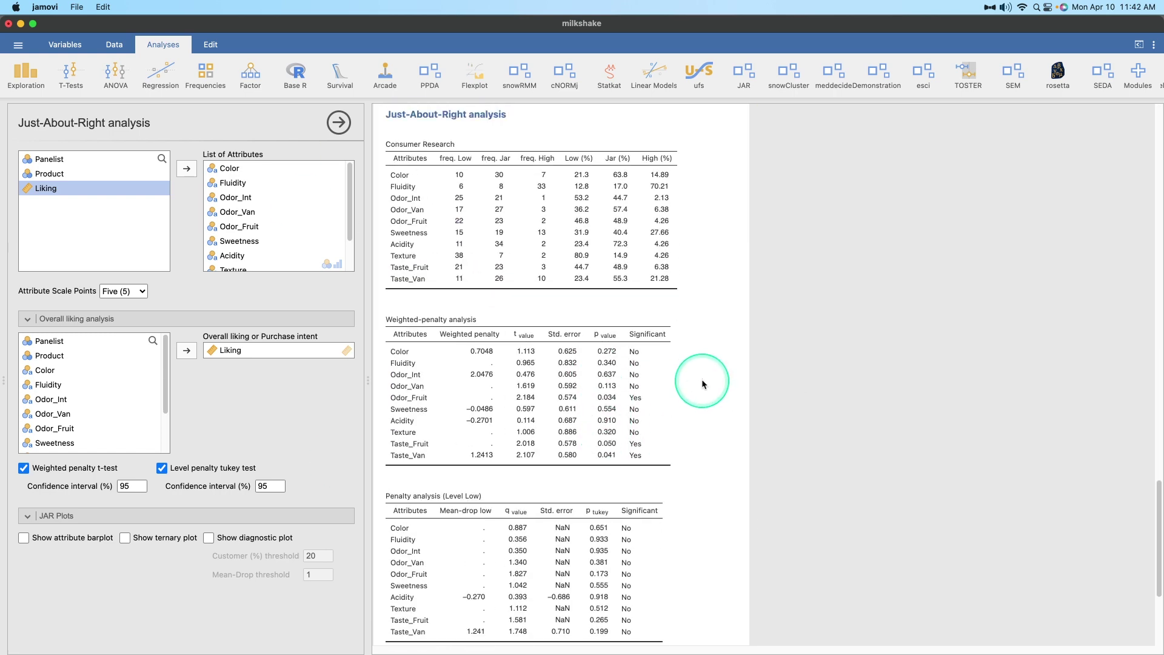
pyautogui.scroll(-4, 701, 380)
pyautogui.click(148, 542)
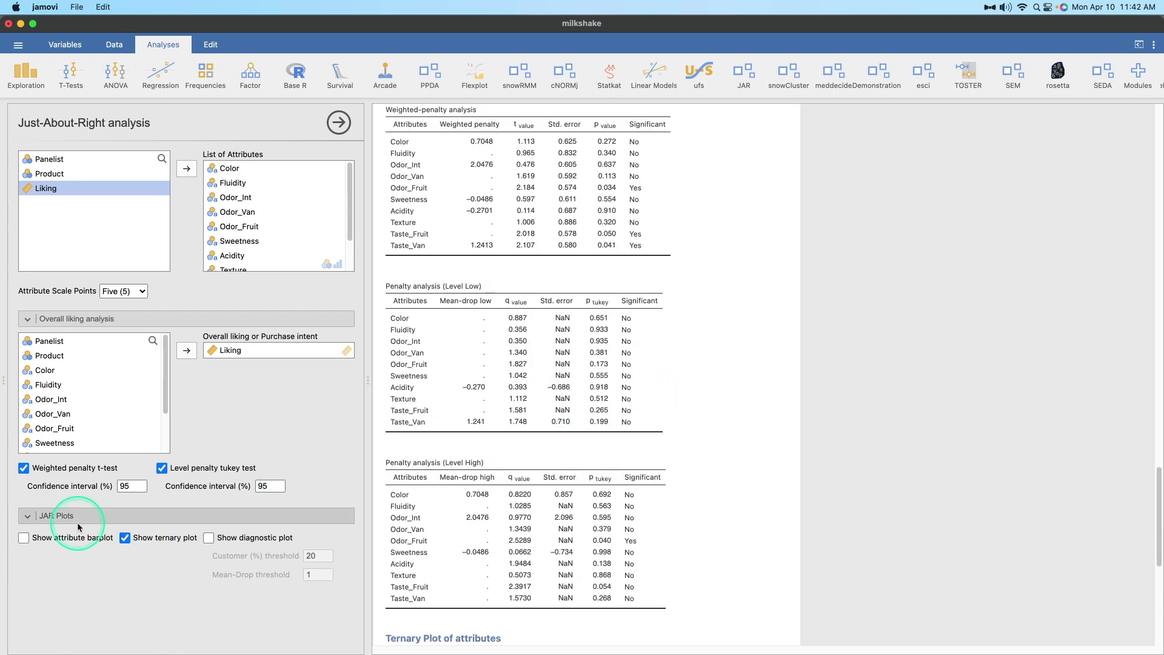
pyautogui.click(225, 539)
pyautogui.scroll(-6, 592, 511)
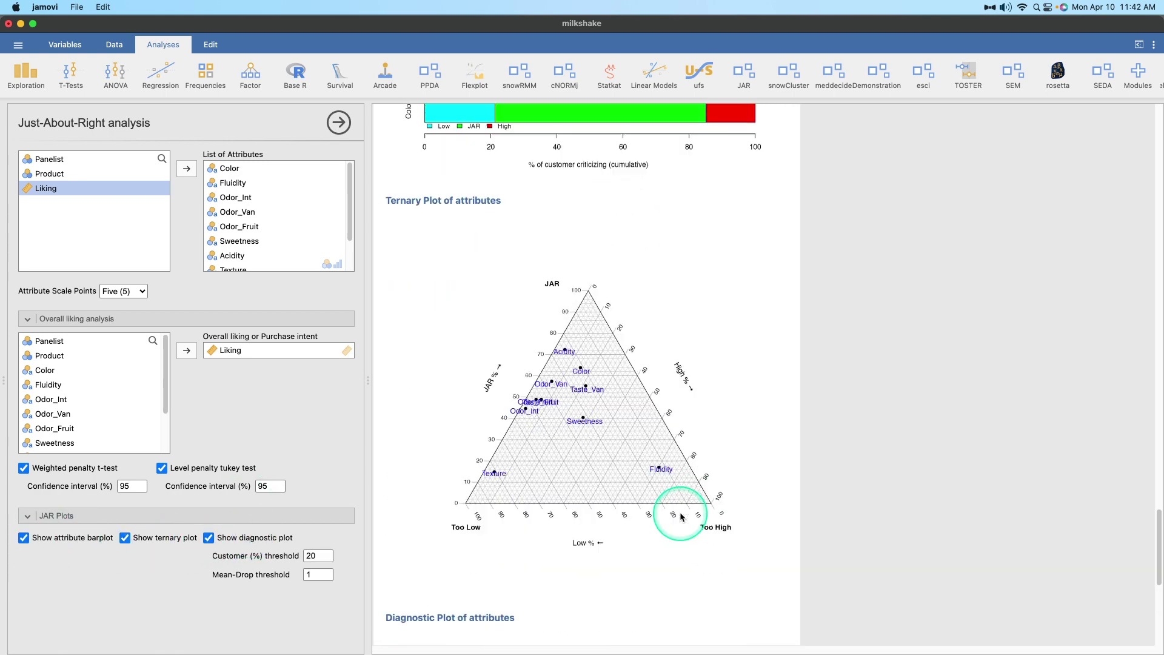
pyautogui.scroll(-10, 591, 512)
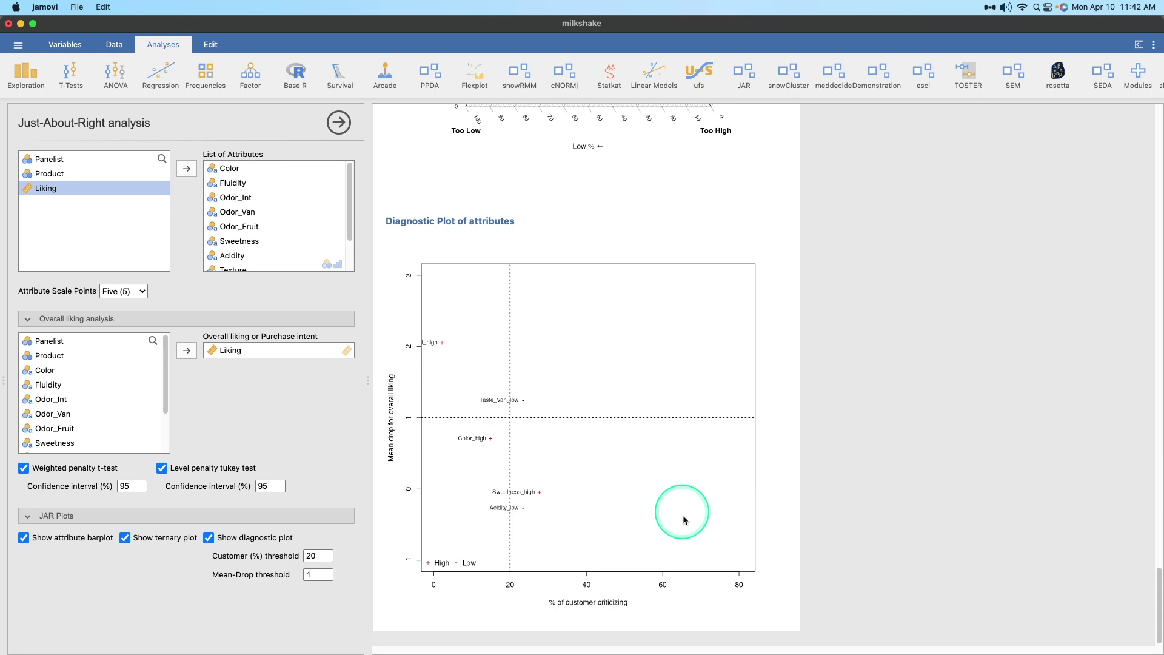
pyautogui.scroll(15, 679, 512)
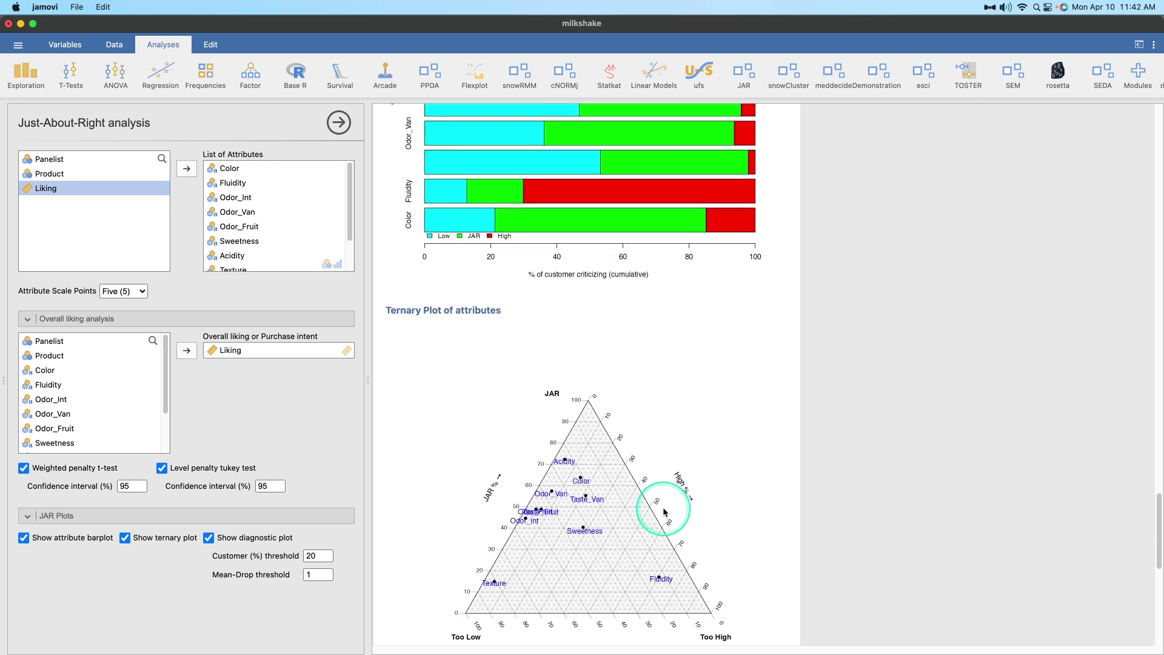
pyautogui.scroll(-5, 651, 507)
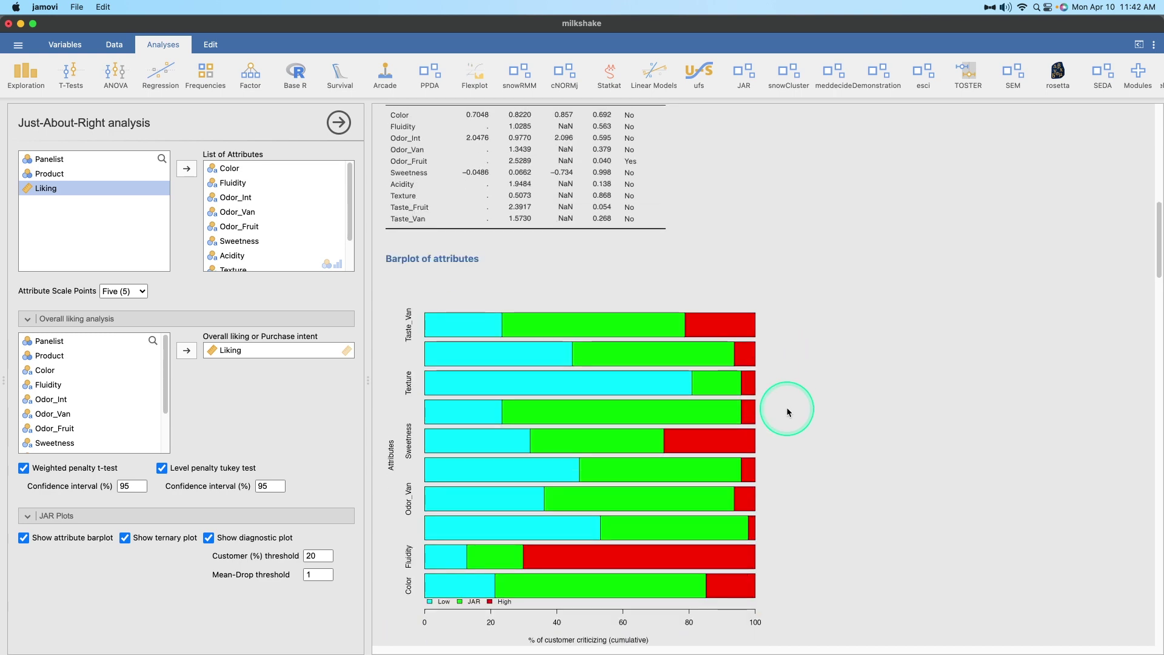
pyautogui.scroll(-3, 624, 353)
pyautogui.scroll(-5, 627, 354)
pyautogui.scroll(-3, 628, 355)
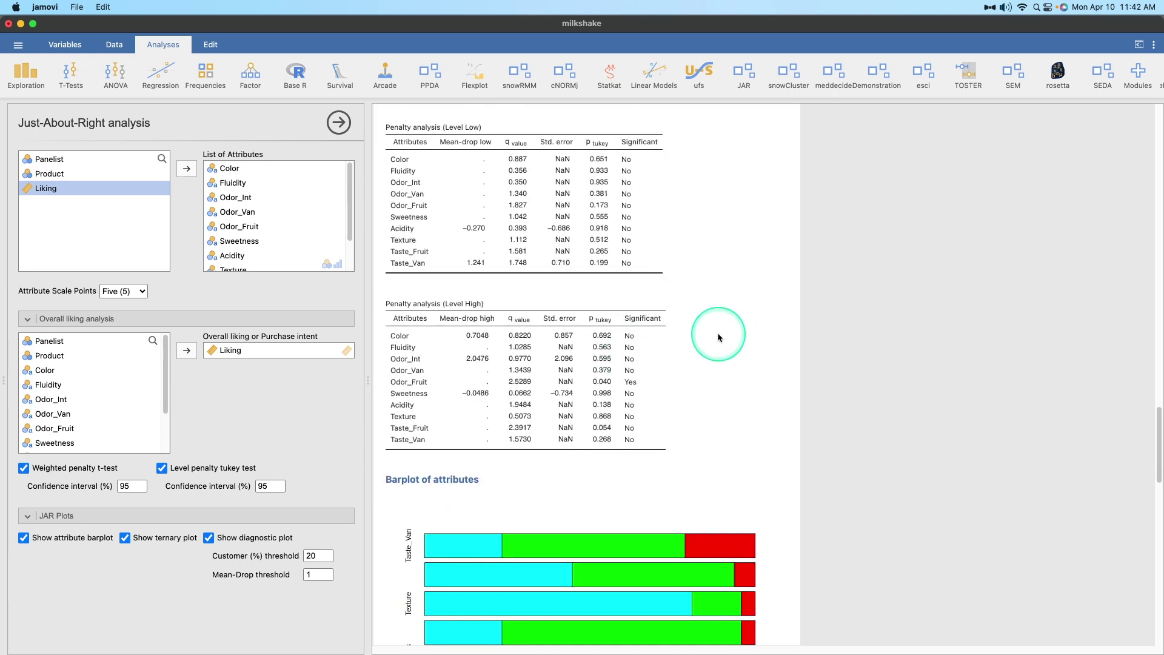
pyautogui.scroll(-1, 718, 334)
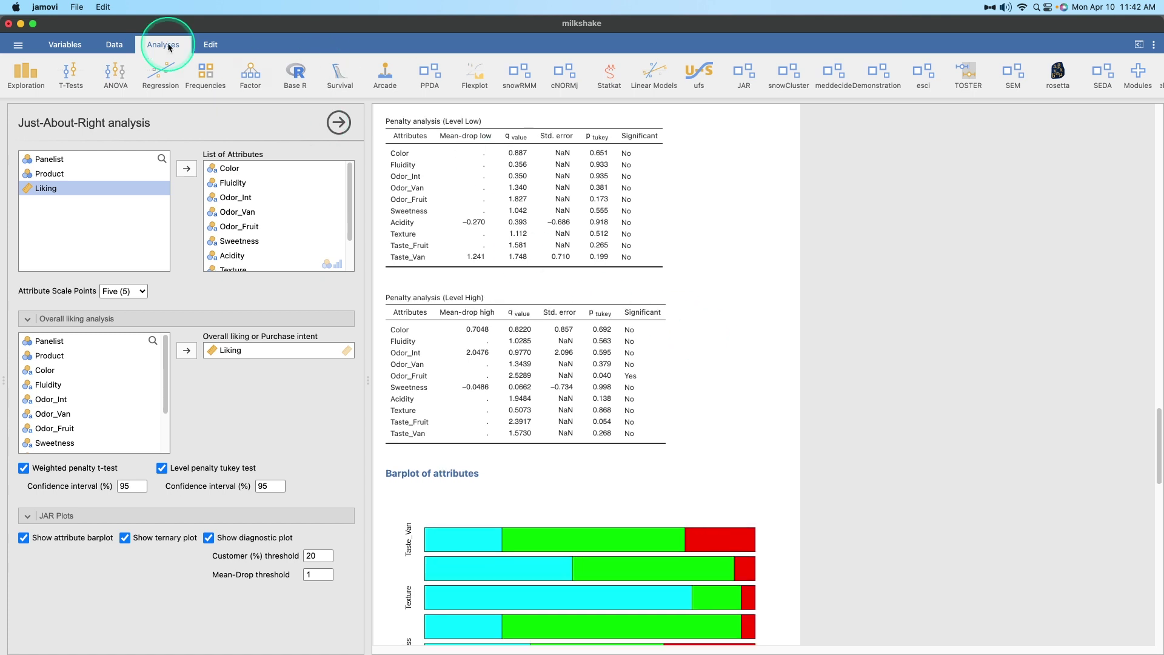
pyautogui.scroll(-1, 876, 347)
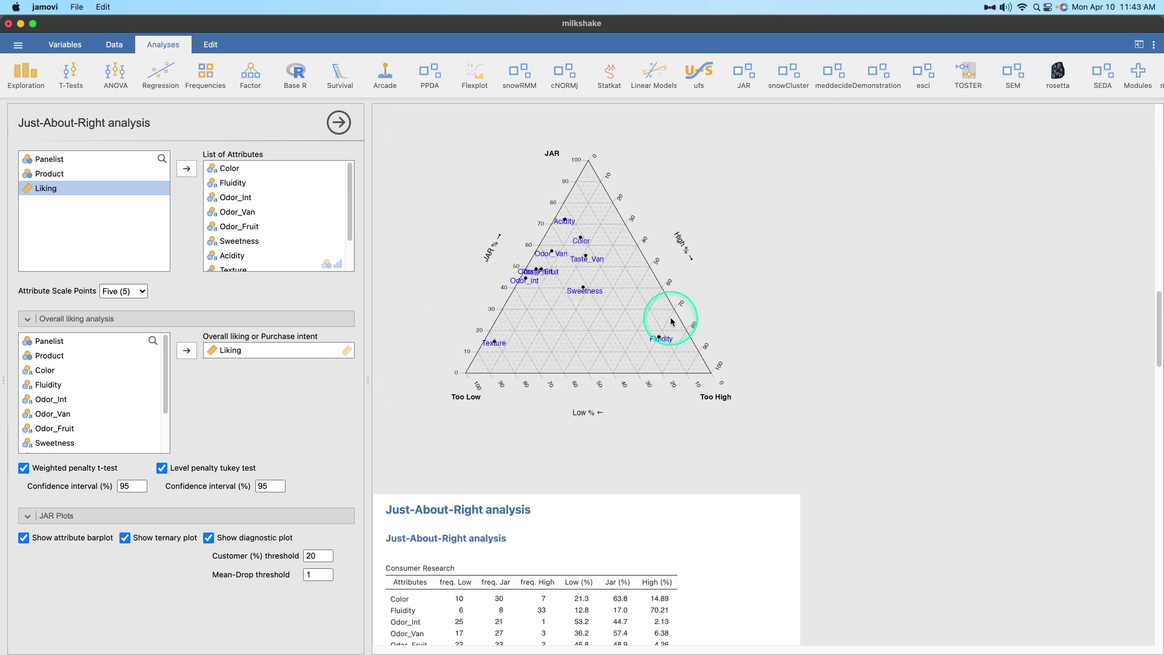
pyautogui.scroll(10, 669, 316)
pyautogui.scroll(-1, 689, 267)
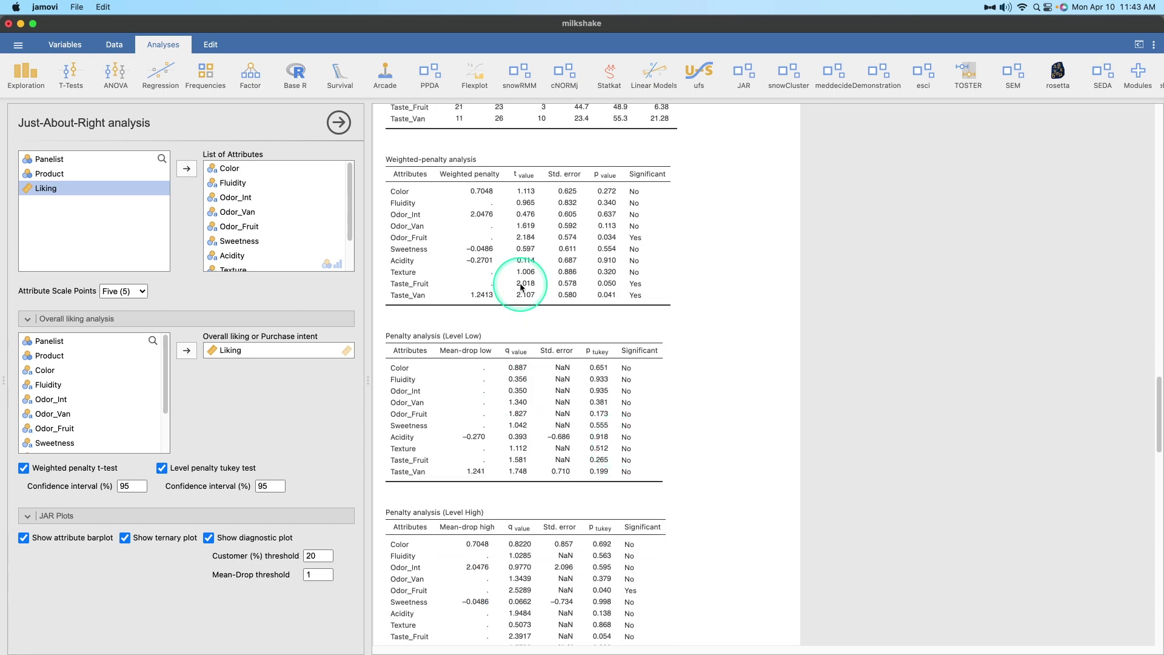
pyautogui.scroll(-3, 449, 419)
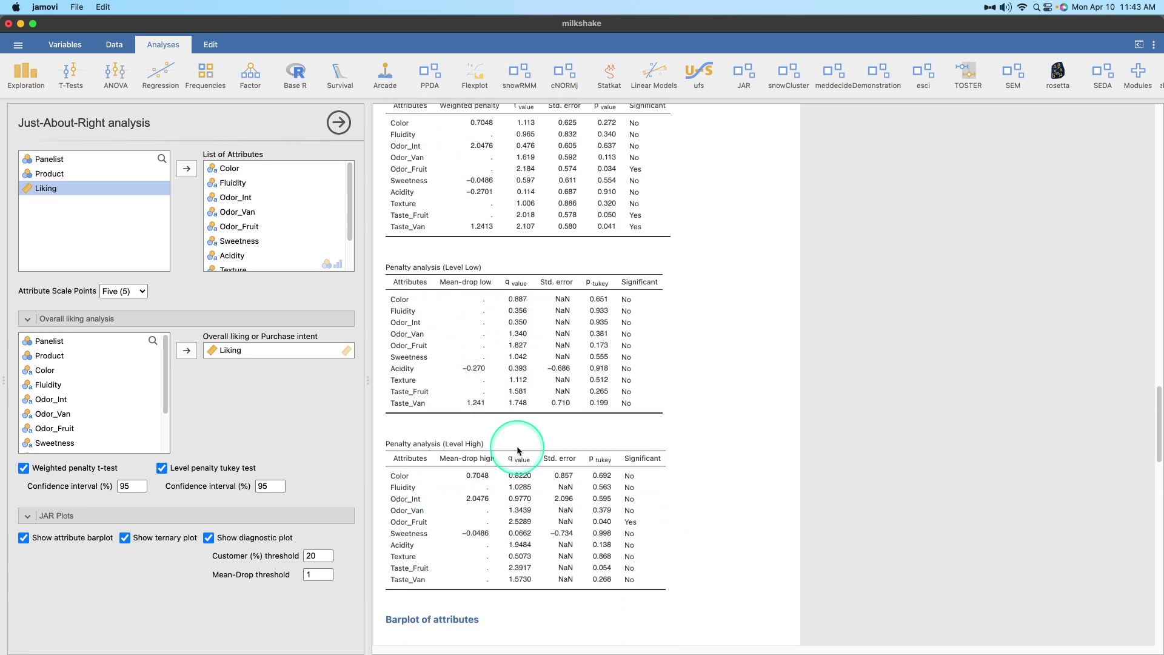
pyautogui.scroll(4, 554, 430)
pyautogui.scroll(3, 641, 236)
pyautogui.scroll(-5, 619, 288)
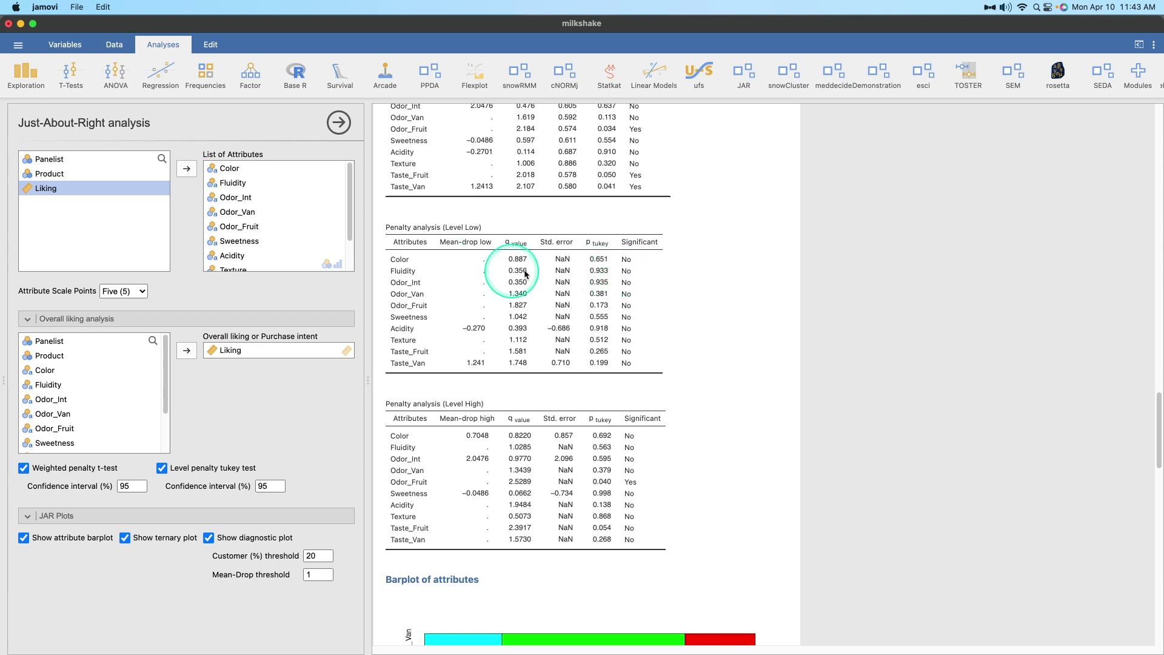
pyautogui.scroll(-10, 609, 282)
pyautogui.scroll(7, 600, 267)
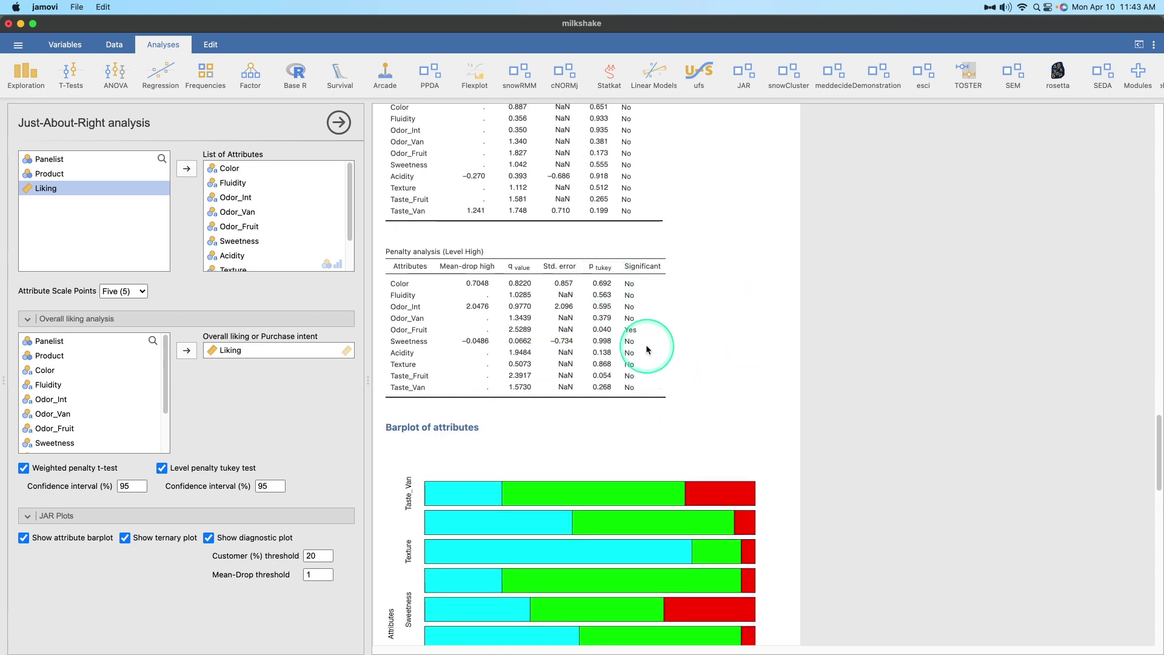
pyautogui.scroll(2, 646, 341)
pyautogui.scroll(-15, 659, 333)
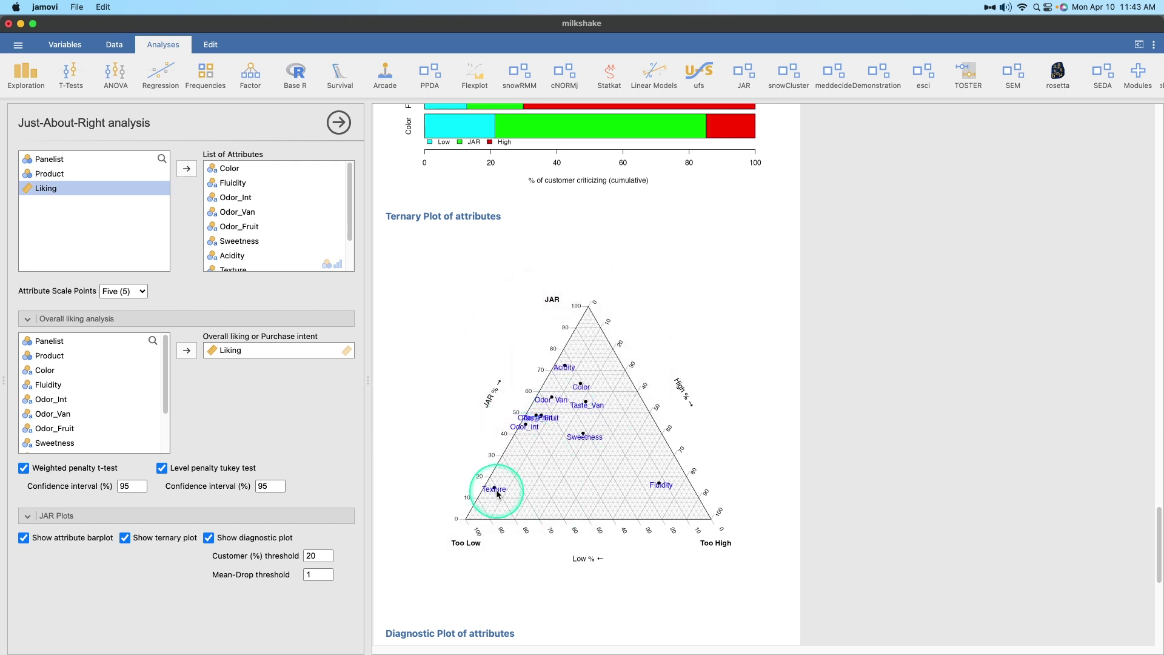
pyautogui.scroll(5, 497, 492)
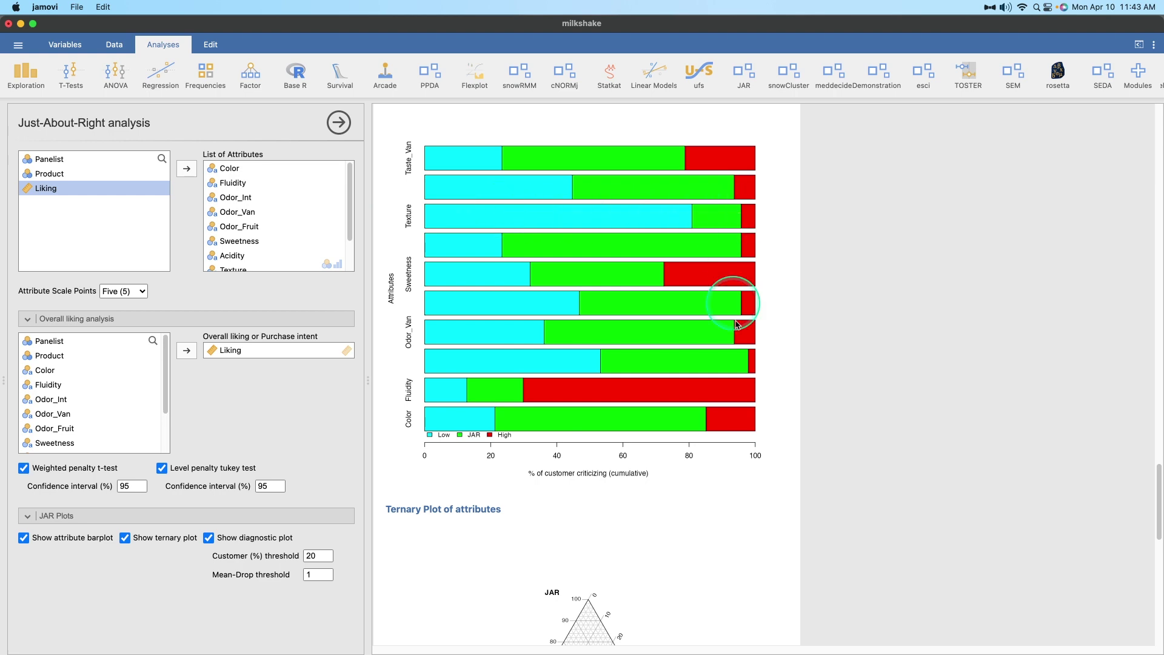
pyautogui.scroll(7, 773, 473)
pyautogui.scroll(-11, 697, 461)
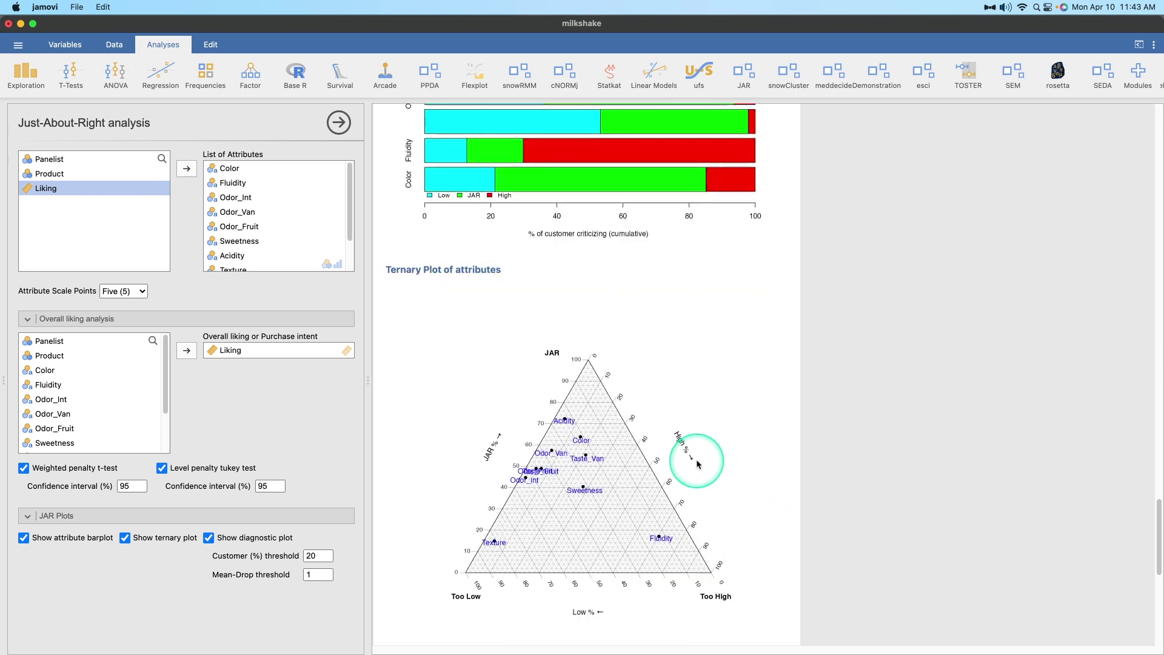
pyautogui.scroll(2, 697, 461)
pyautogui.scroll(-9, 668, 318)
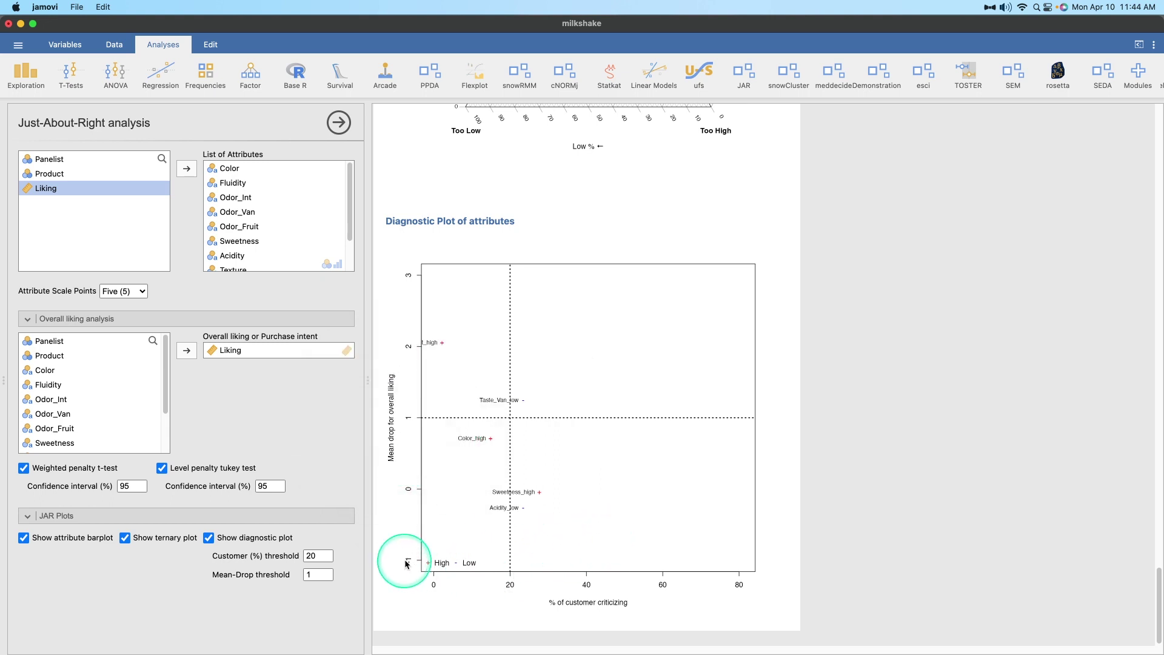
pyautogui.scroll(4, 533, 485)
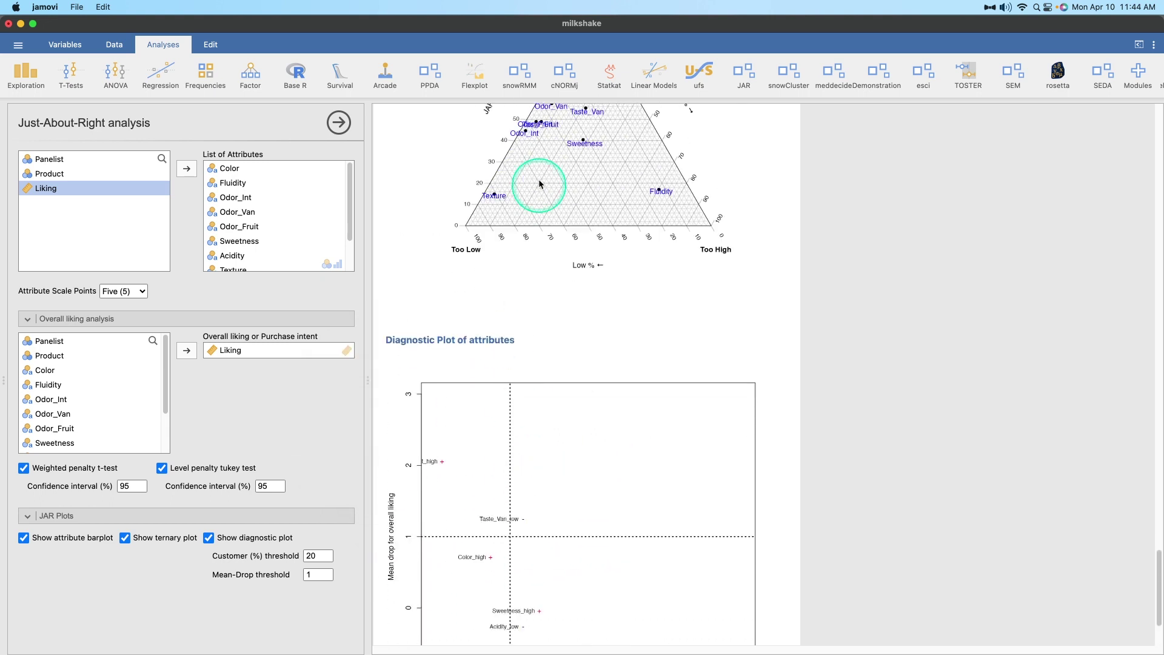
pyautogui.scroll(-4, 566, 397)
pyautogui.scroll(15, 531, 514)
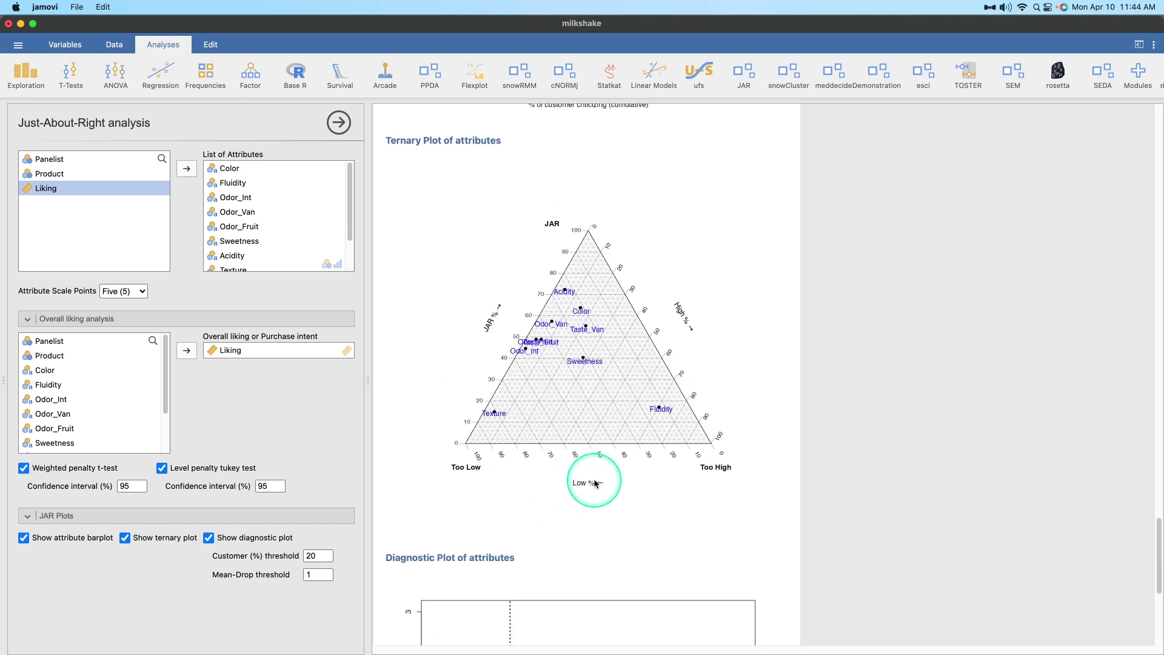
pyautogui.scroll(-11, 585, 390)
pyautogui.scroll(5, 593, 411)
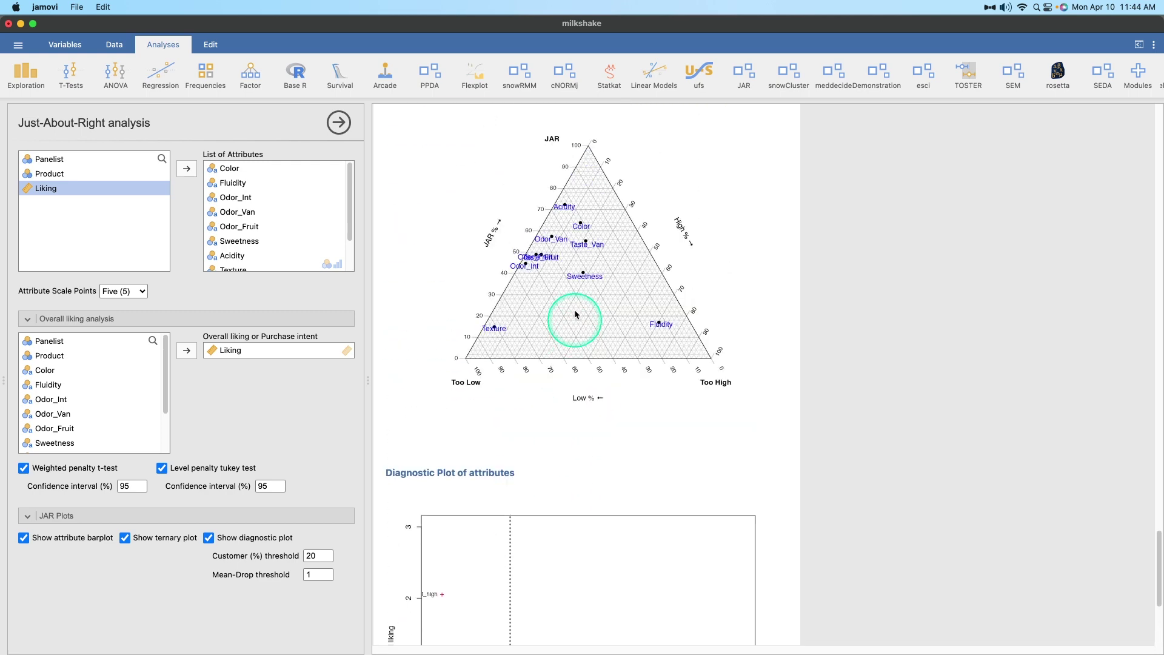
pyautogui.scroll(-5, 587, 249)
pyautogui.scroll(9, 508, 437)
pyautogui.scroll(-10, 585, 260)
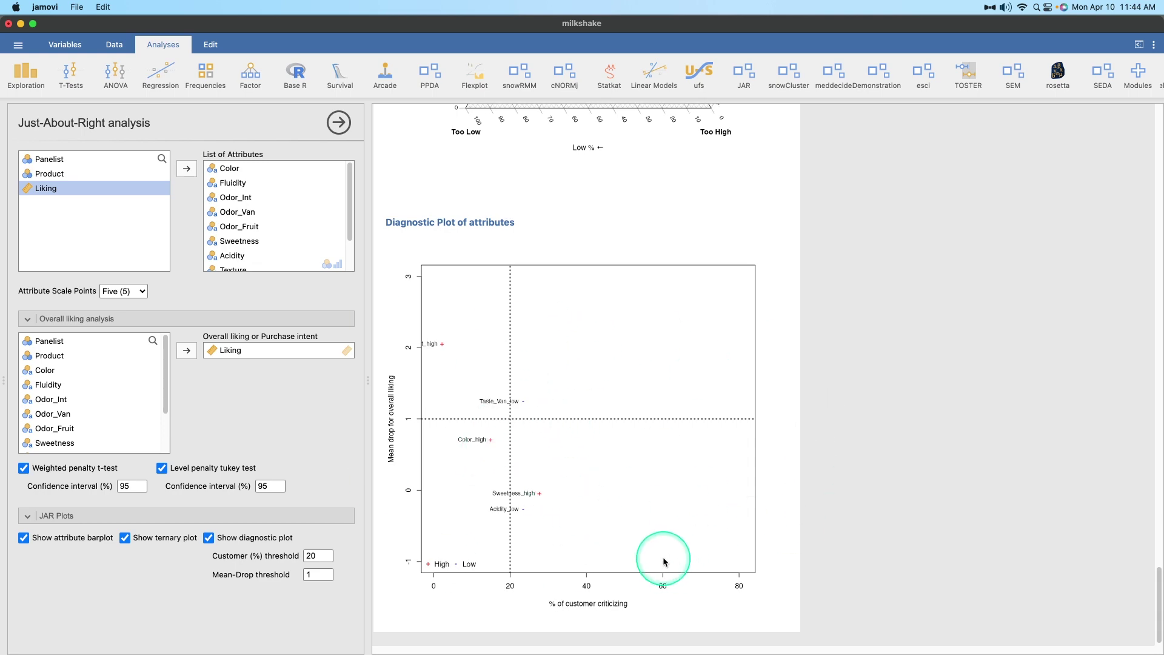
pyautogui.scroll(10, 689, 567)
pyautogui.scroll(-10, 689, 570)
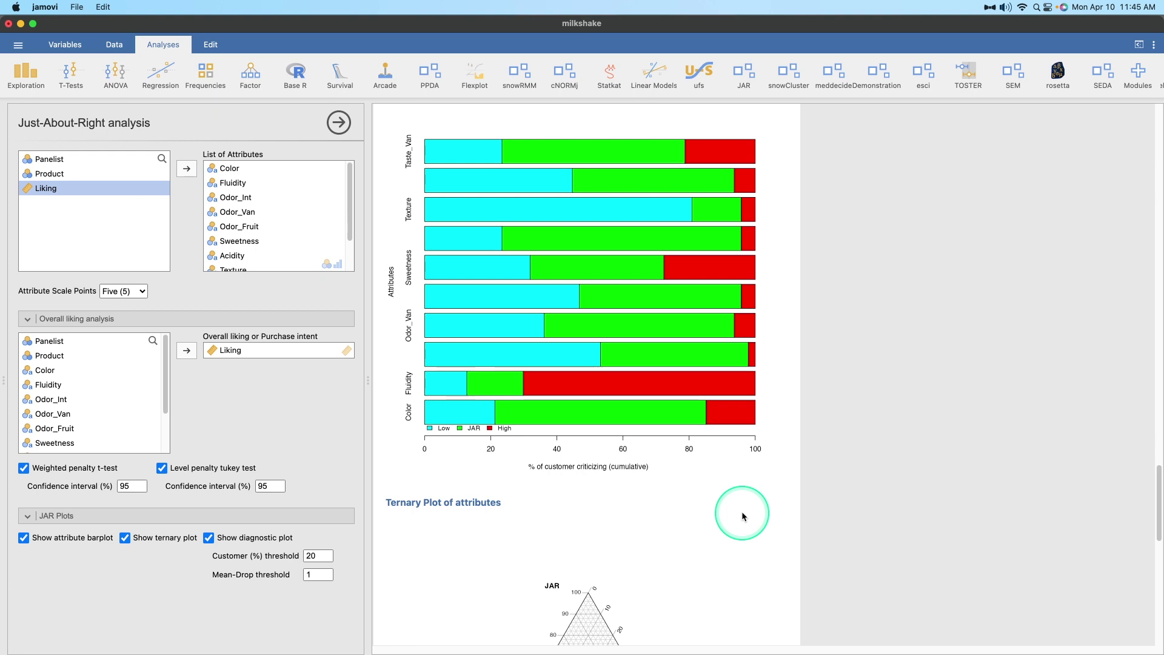
pyautogui.scroll(4, 787, 492)
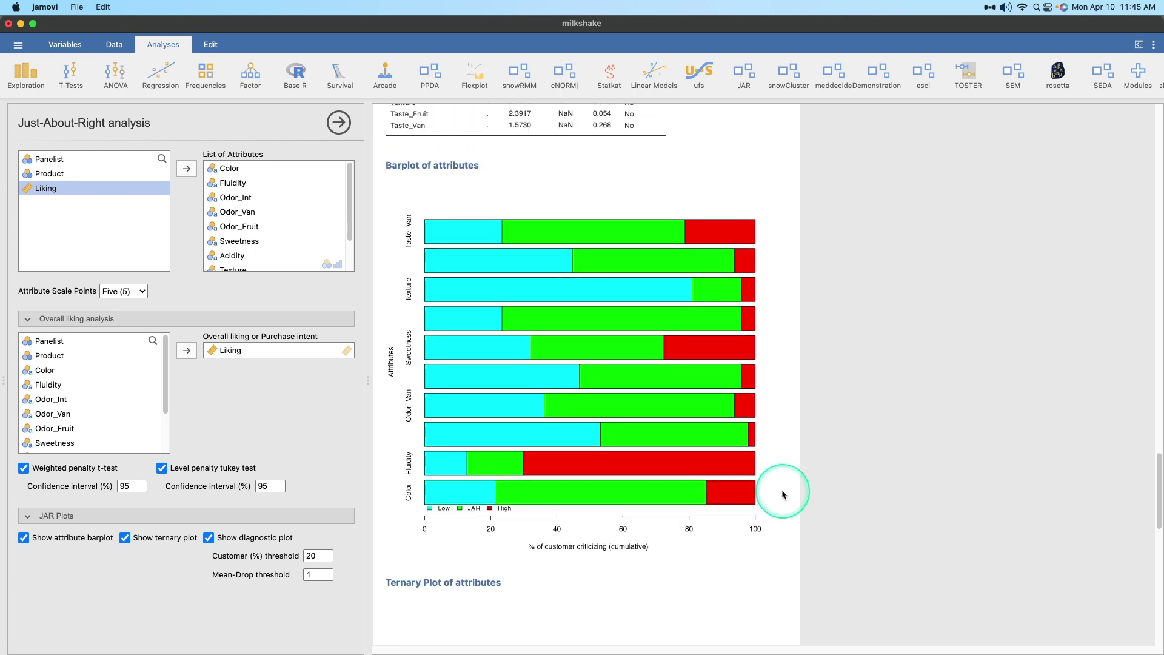
pyautogui.scroll(-20, 850, 468)
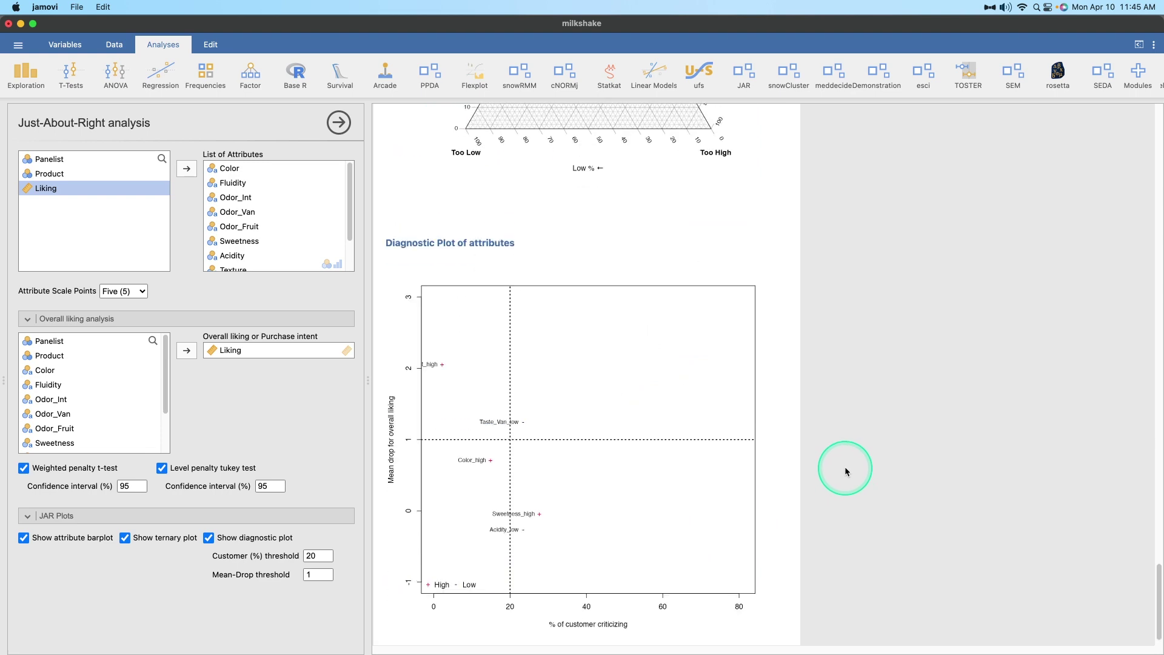
pyautogui.scroll(20, 845, 467)
pyautogui.scroll(-2, 831, 514)
pyautogui.scroll(-15, 824, 516)
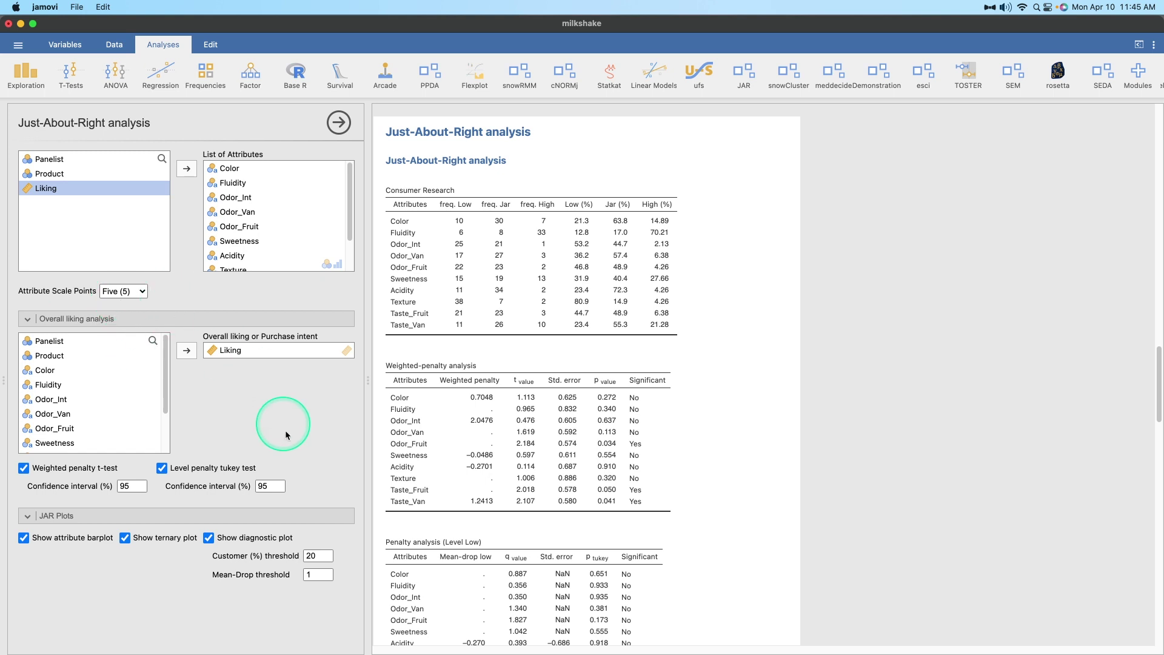
# - Reopen the Just-About-Right options and add an empty Descriptives analysis from Exploration
pyautogui.click(337, 123)
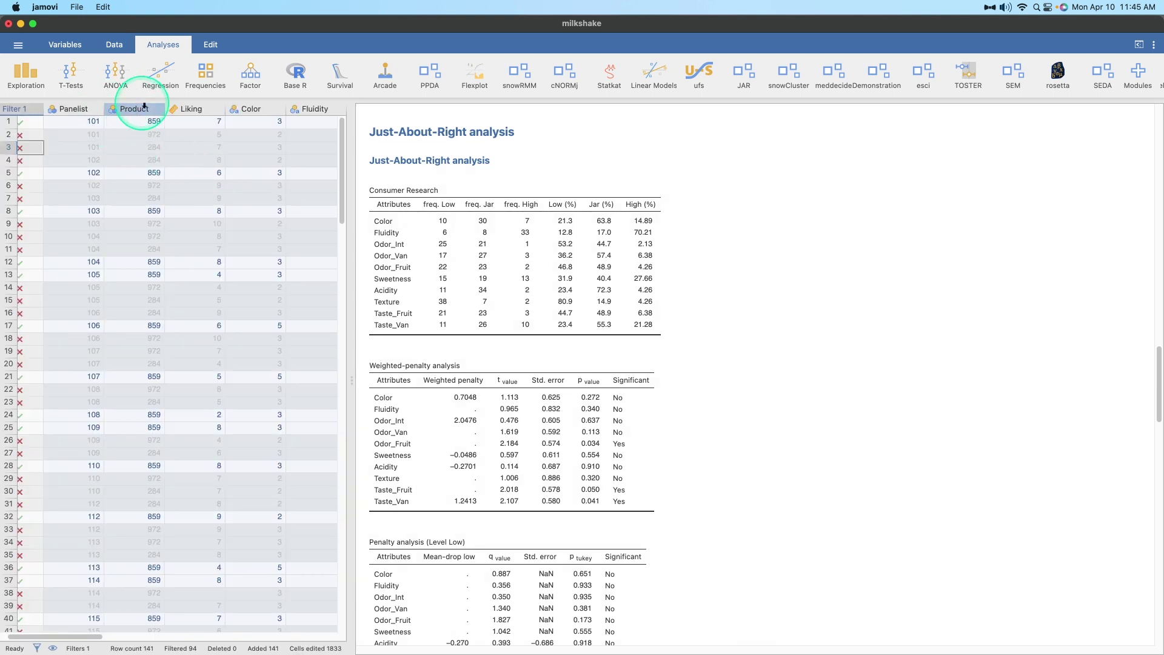
pyautogui.click(564, 181)
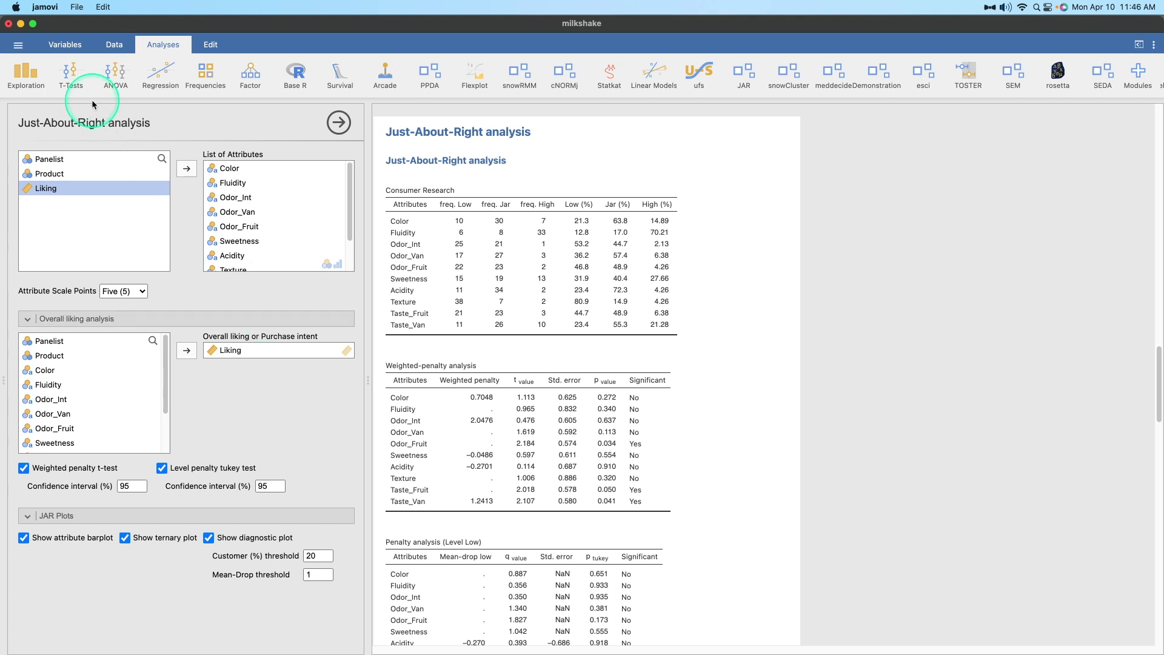
pyautogui.click(70, 72)
pyautogui.click(25, 74)
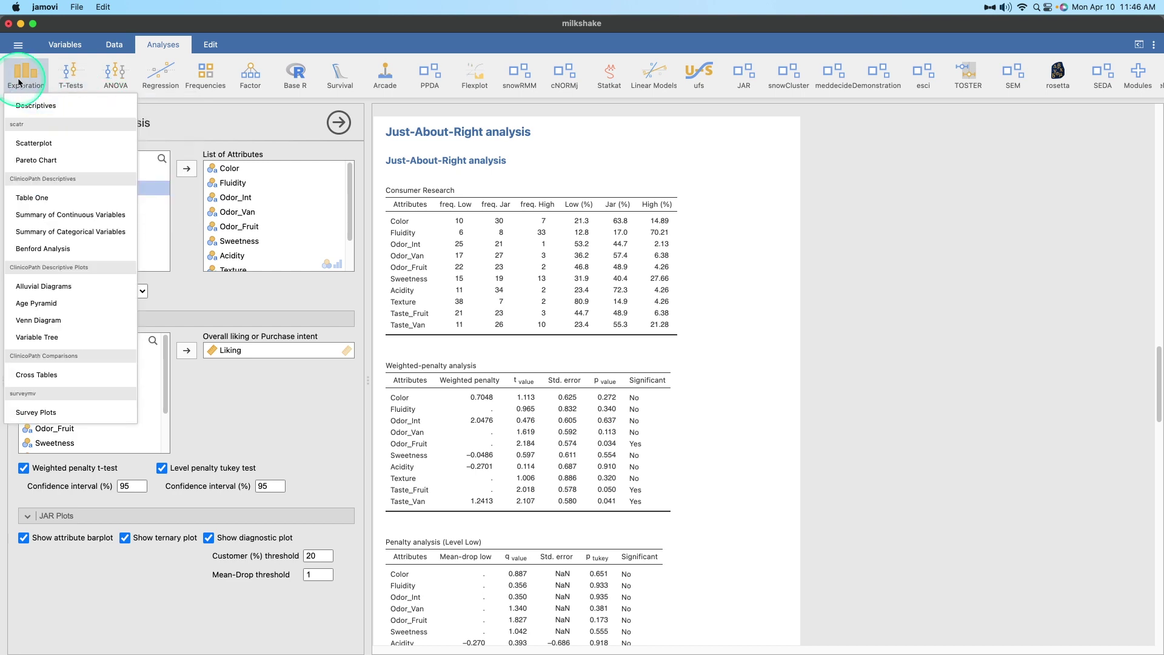
pyautogui.click(37, 112)
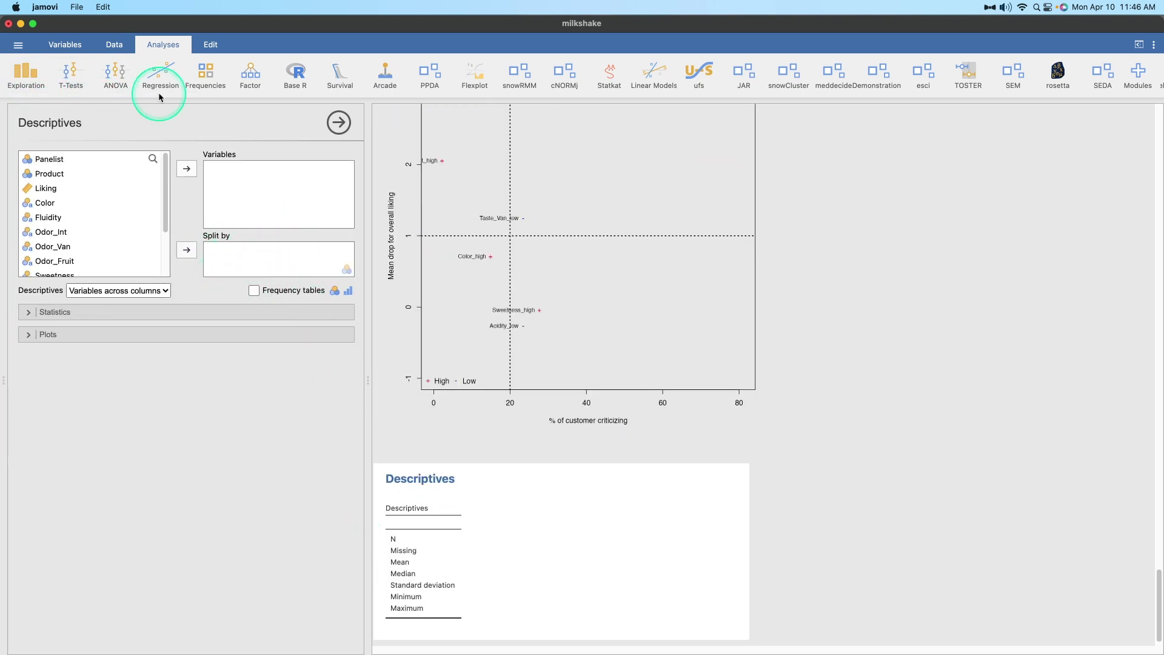
# - Reopen the Just-About-Right options, select the Product variable, and scroll down to the JAR Plots settings
pyautogui.click(695, 309)
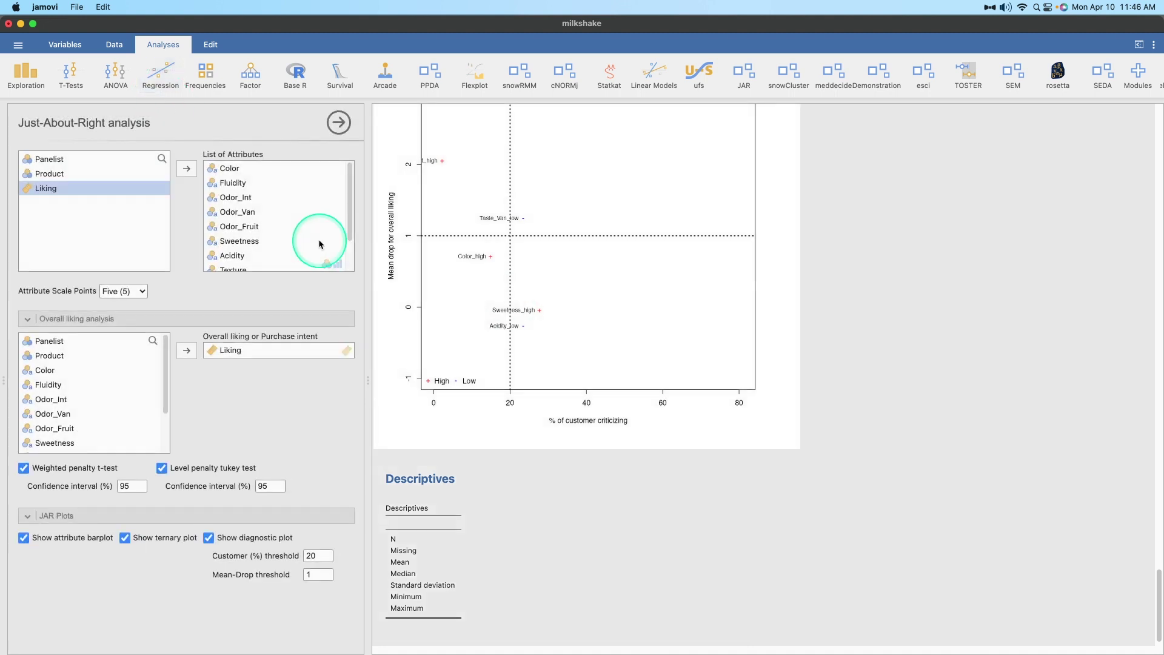
pyautogui.moveTo(71, 173); pyautogui.dragTo(103, 185)
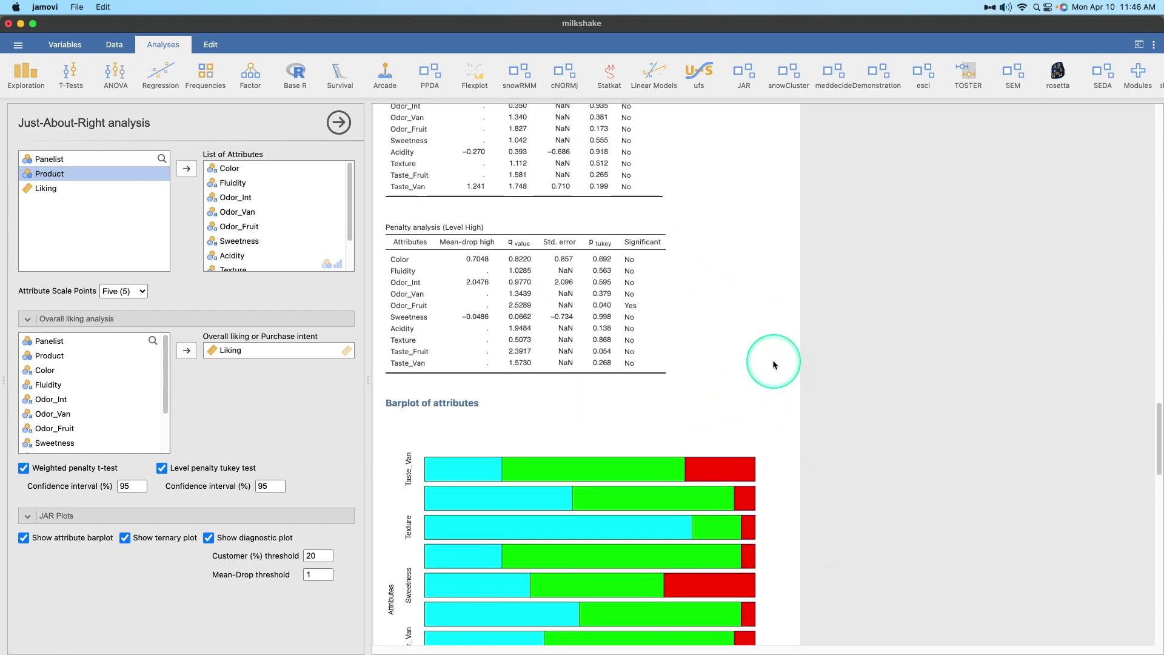
pyautogui.scroll(-6, 766, 358)
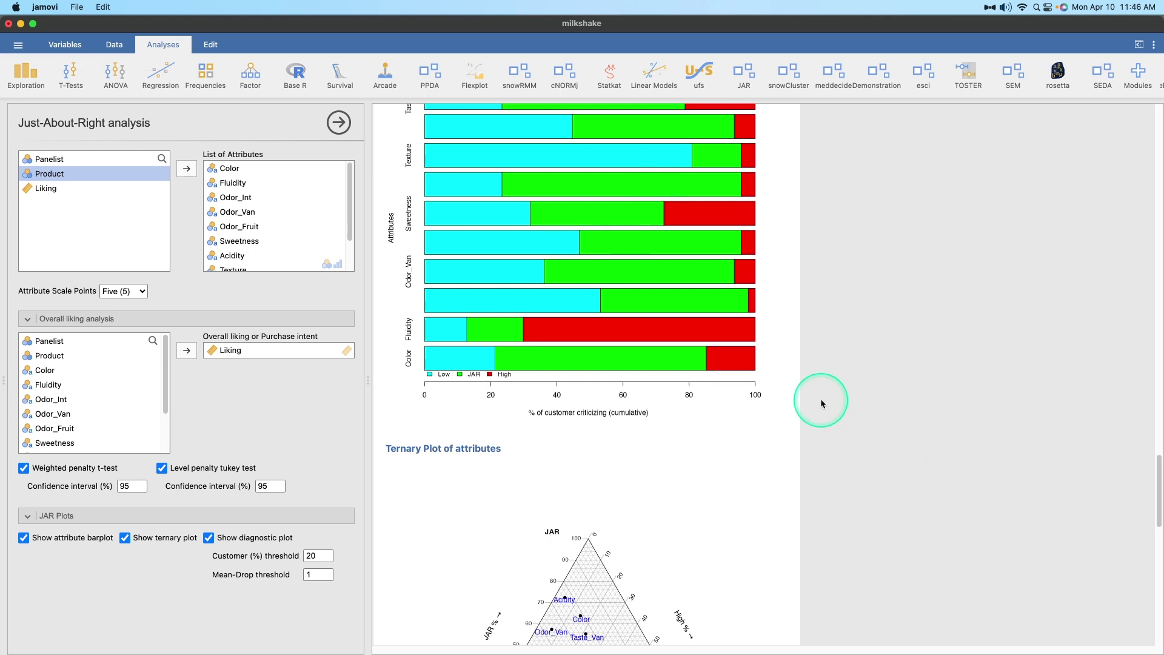
pyautogui.scroll(-5, 767, 476)
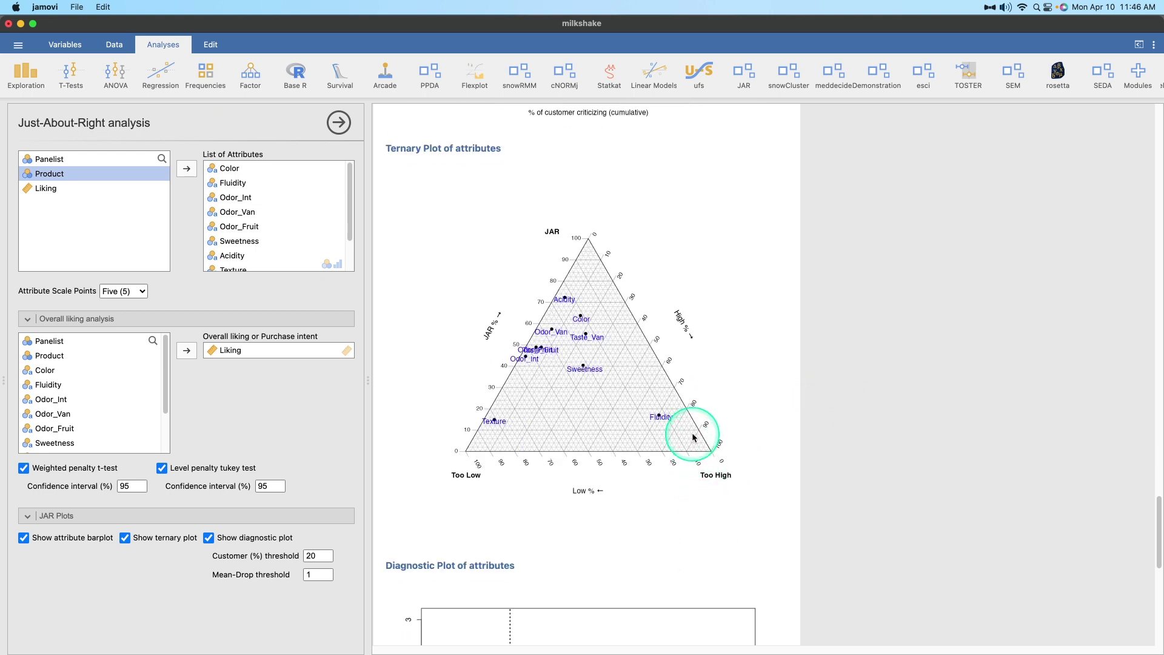